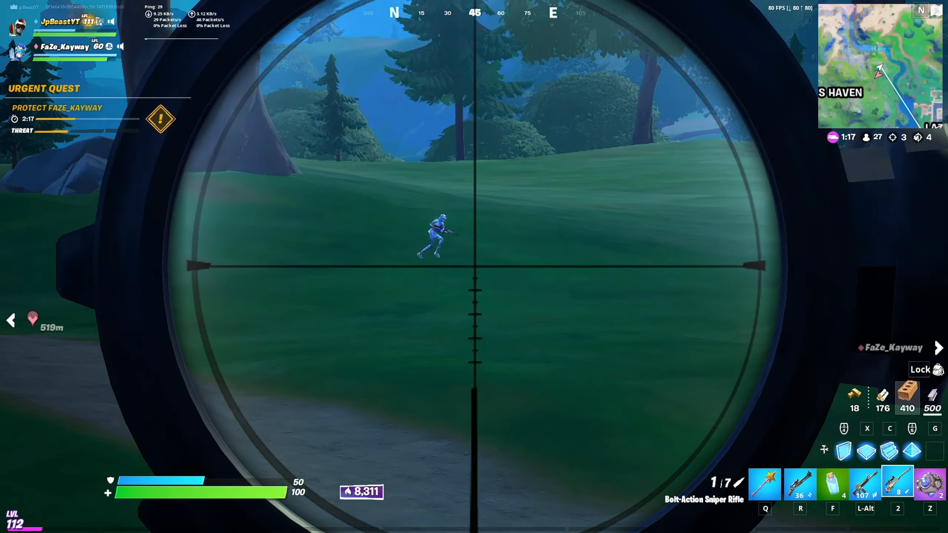
pyautogui.click(475, 266)
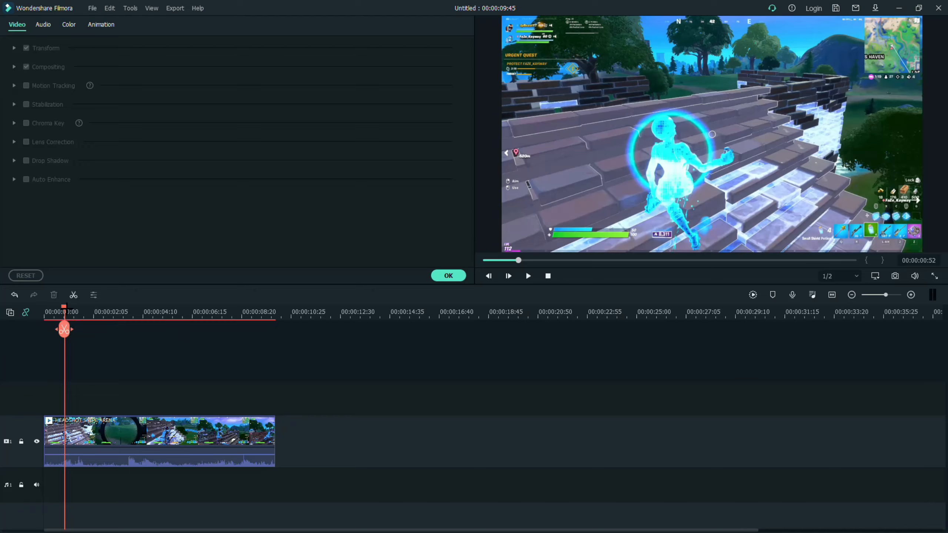
# Play back the gameplay clip and locate the moment right after the sniper shot, around 00:00:03:59.
pyautogui.moveTo(66, 309); pyautogui.dragTo(105, 322)
pyautogui.press('space')
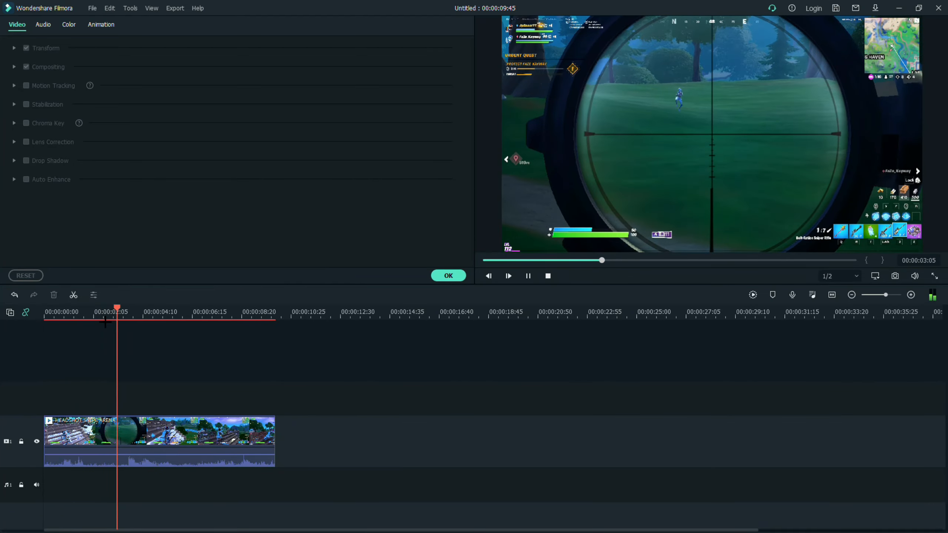
pyautogui.press('space')
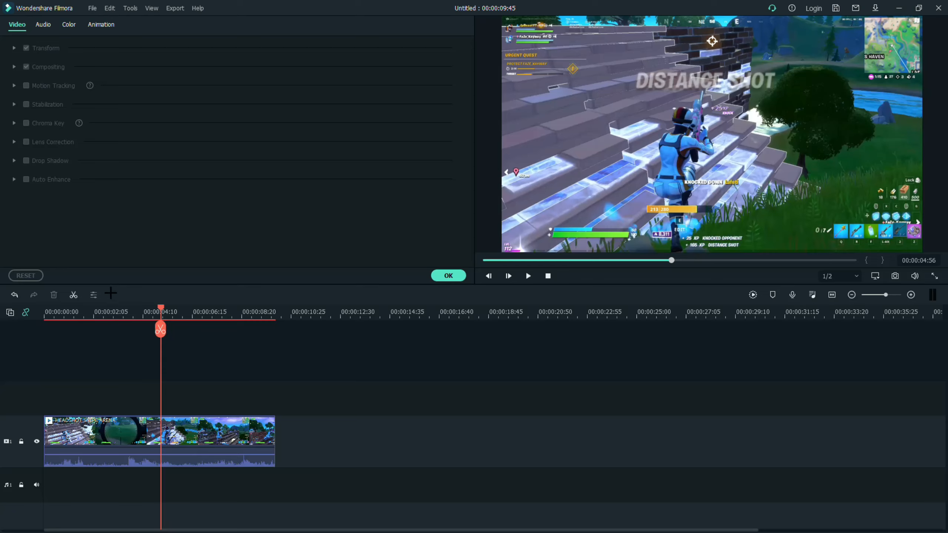
pyautogui.moveTo(160, 307); pyautogui.dragTo(126, 322)
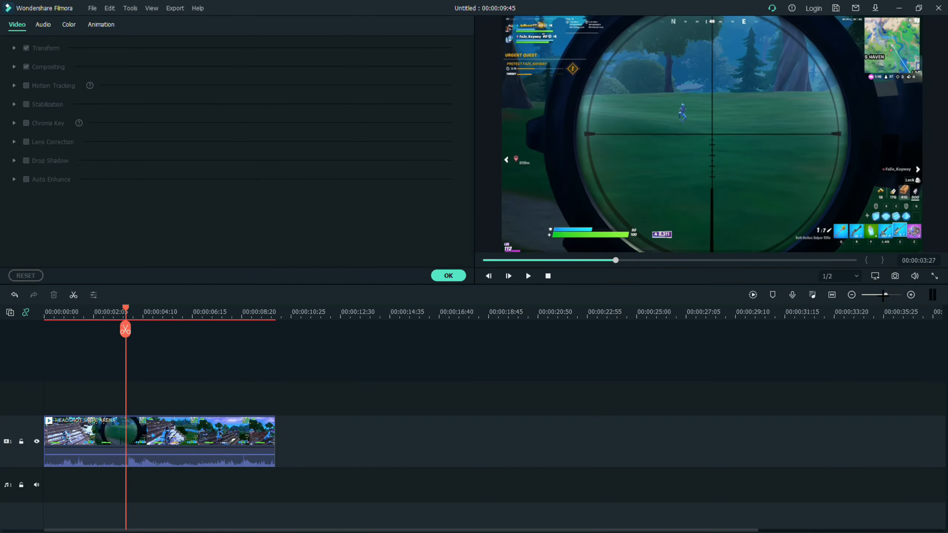
pyautogui.moveTo(884, 295); pyautogui.dragTo(887, 295)
pyautogui.moveTo(616, 262); pyautogui.dragTo(559, 277)
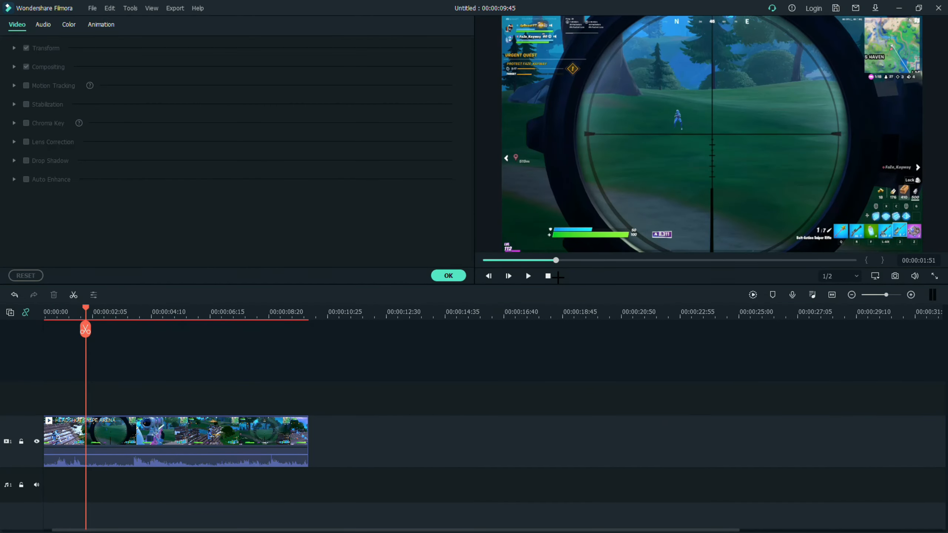
pyautogui.moveTo(193, 307); pyautogui.dragTo(202, 307)
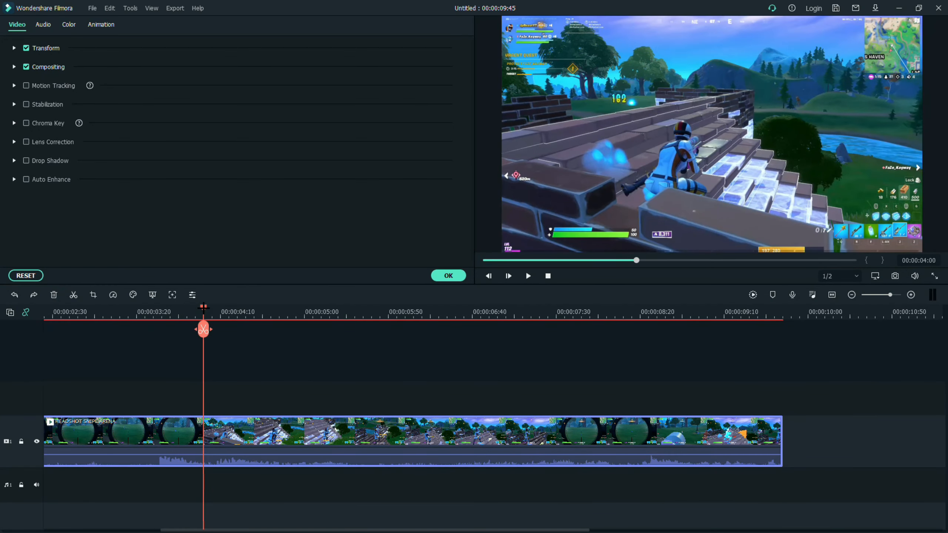
pyautogui.click(234, 388)
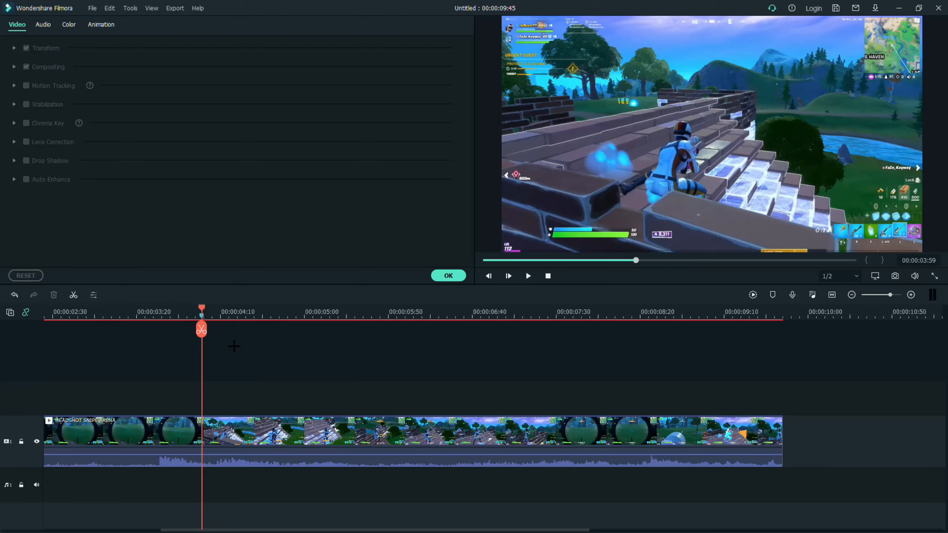
# Split the gameplay clip at 00:00:03:54, and split it again a short distance further on to isolate a short piece.
pyautogui.press('Left')
pyautogui.press('Left')
pyautogui.press('Left')
pyautogui.press('Left')
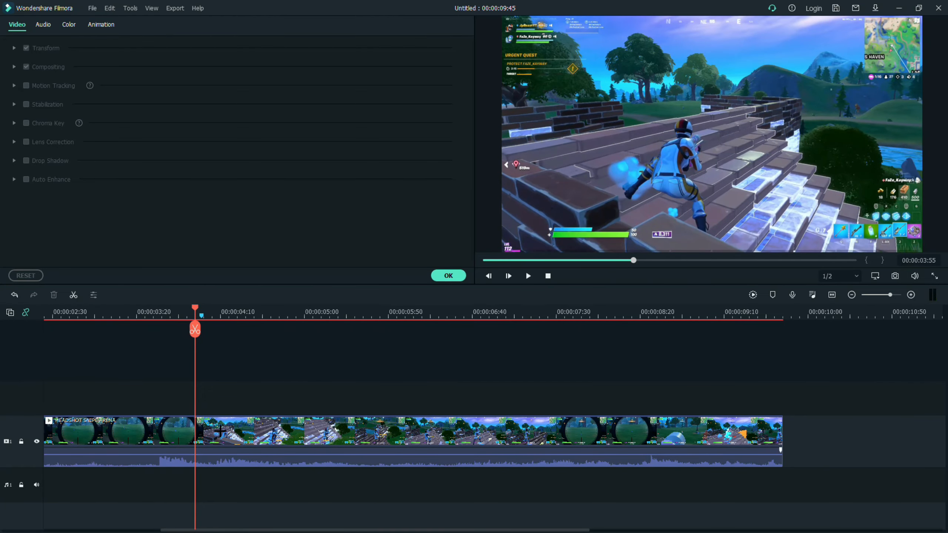
pyautogui.click(221, 431)
pyautogui.press('Left')
pyautogui.click(194, 330)
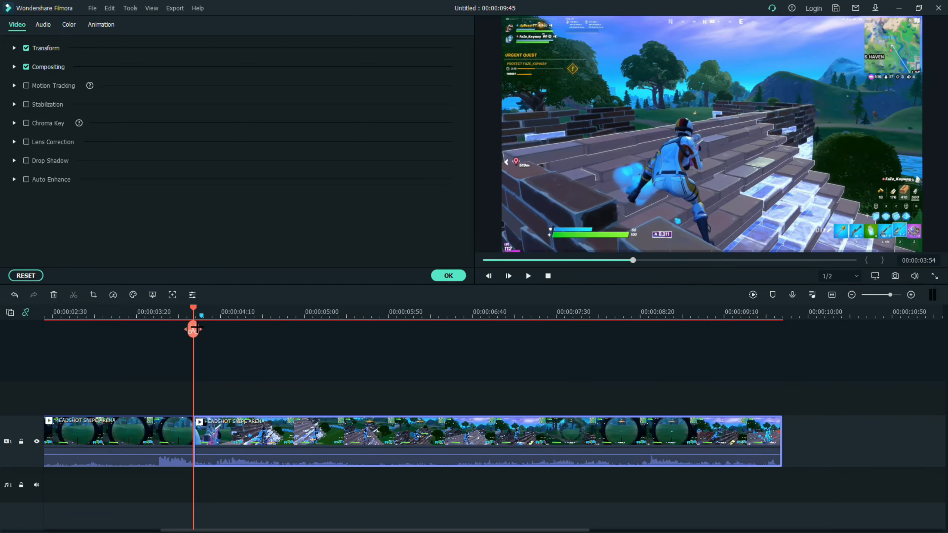
pyautogui.moveTo(212, 308); pyautogui.dragTo(232, 306)
pyautogui.click(231, 330)
# Find the exact frame where the rifle fires and split the first clip there, at 00:00:03:33.
pyautogui.click(139, 403)
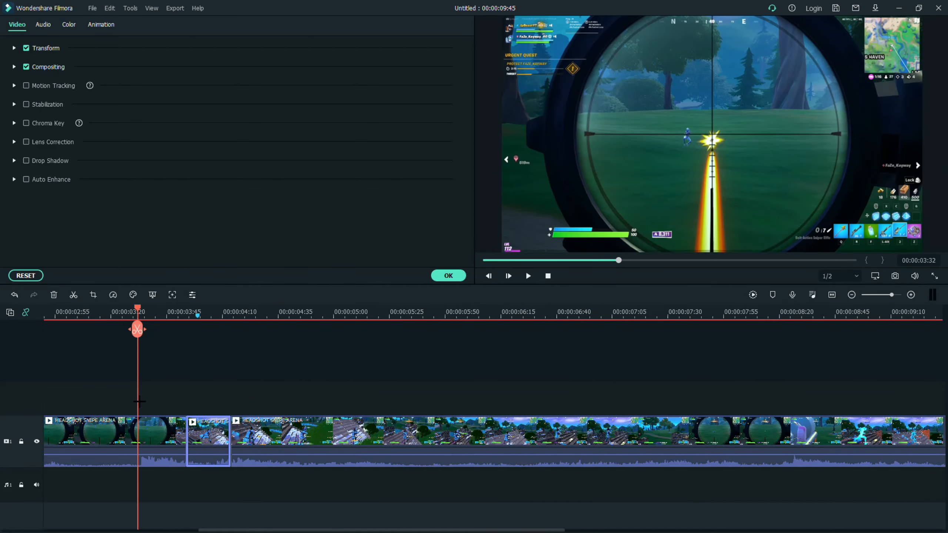
pyautogui.click(141, 401)
pyautogui.click(144, 401)
pyautogui.click(142, 400)
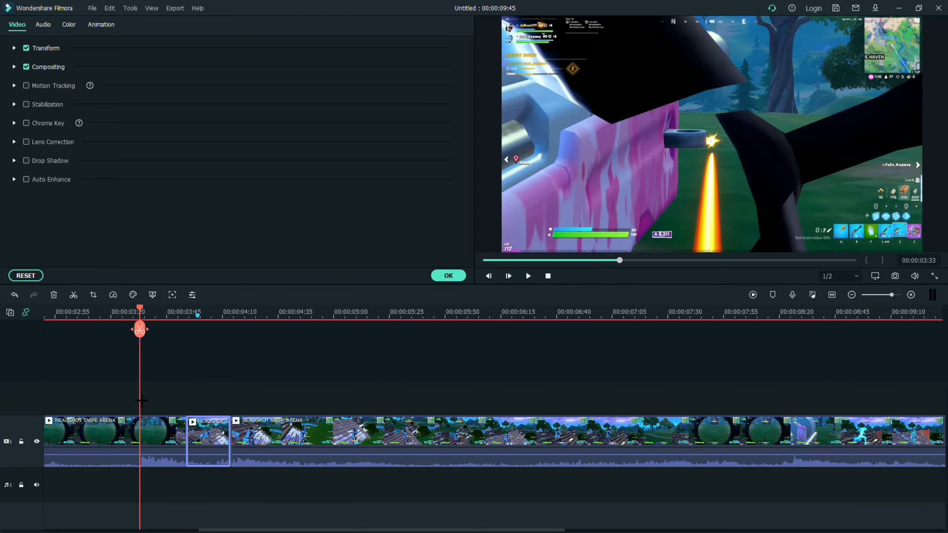
pyautogui.click(138, 402)
pyautogui.click(142, 402)
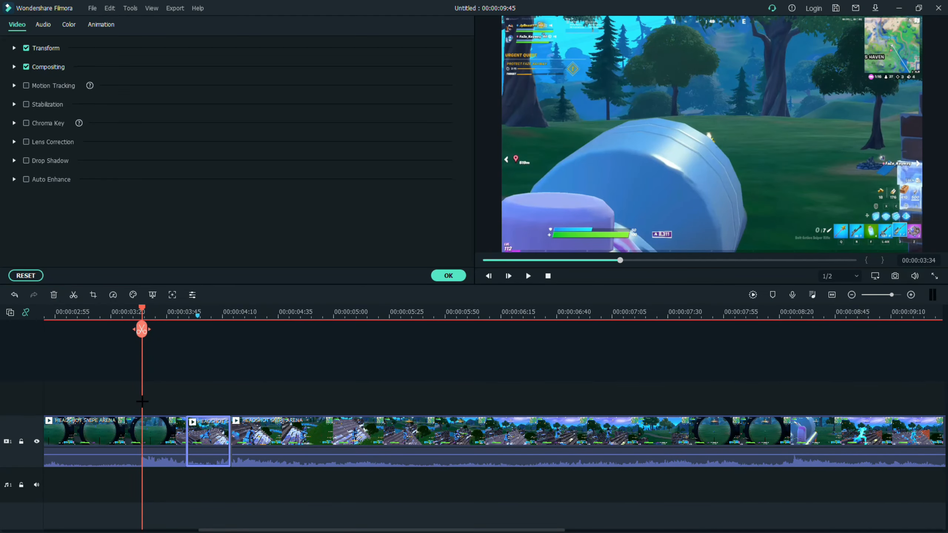
pyautogui.click(140, 403)
pyautogui.click(160, 433)
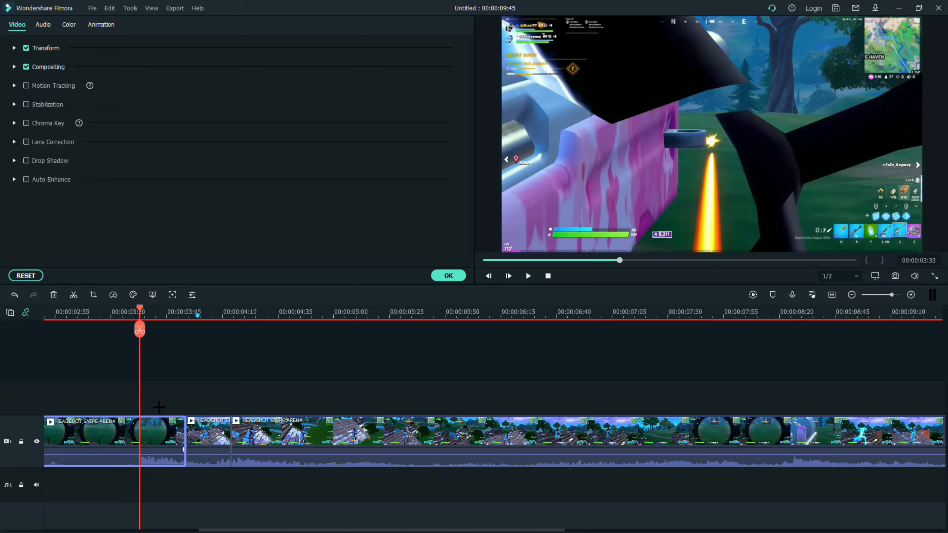
pyautogui.click(139, 329)
# Split the last clip at 00:00:04:45, during the knockdown.
pyautogui.moveTo(140, 329); pyautogui.dragTo(299, 329)
pyautogui.click(316, 432)
pyautogui.click(301, 327)
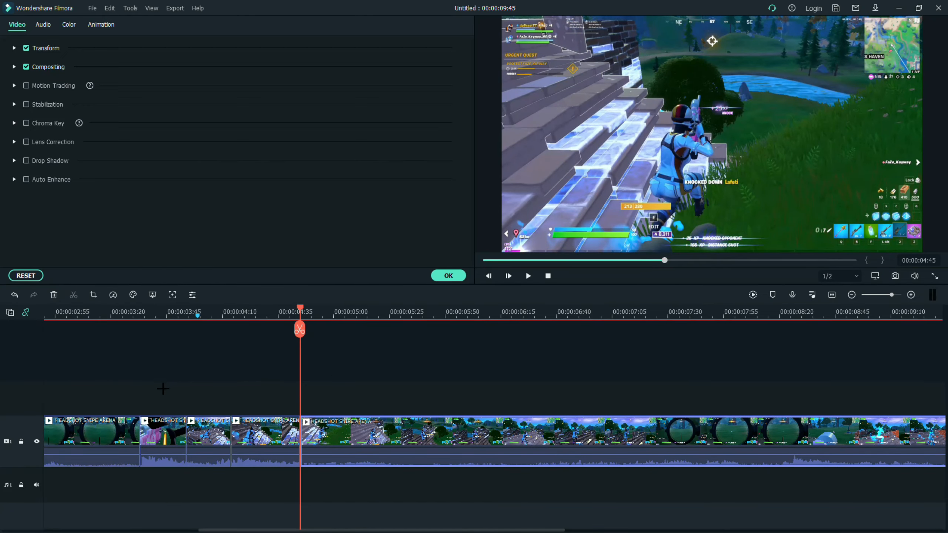
# Select the four clips from the rifle shot onward and detach their audio.
pyautogui.moveTo(163, 389); pyautogui.dragTo(335, 457)
pyautogui.rightClick(322, 437)
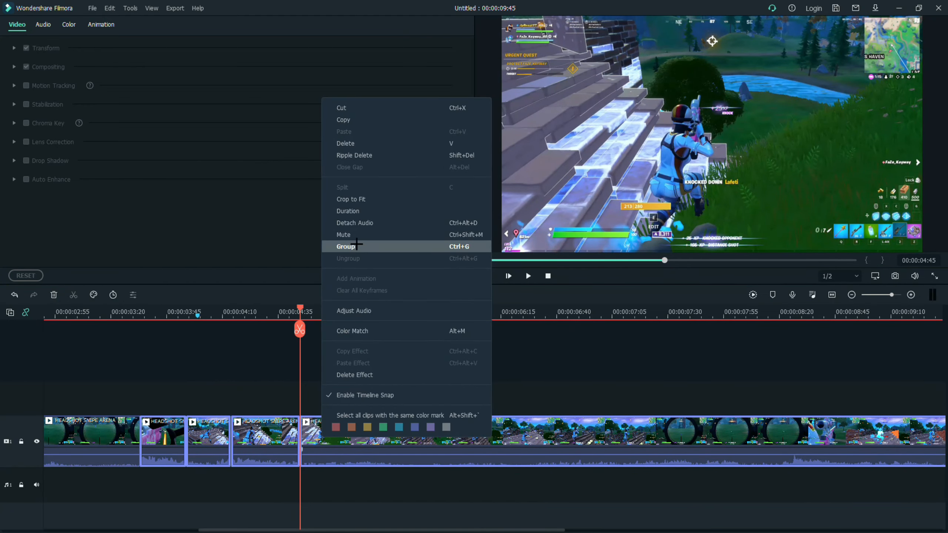
pyautogui.click(355, 223)
# Set a custom speed of 0.3x with ripple edit on the clip that starts at the rifle shot.
pyautogui.click(113, 295)
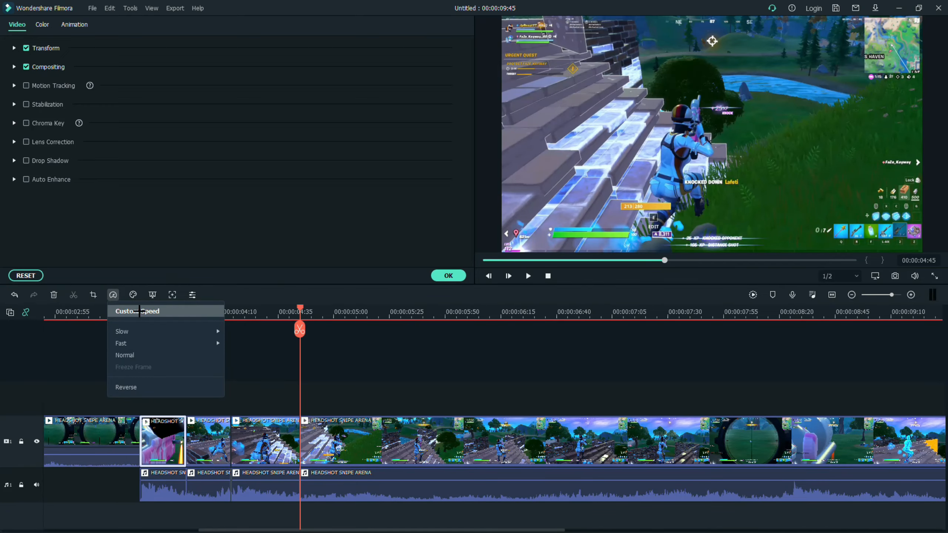
pyautogui.click(125, 388)
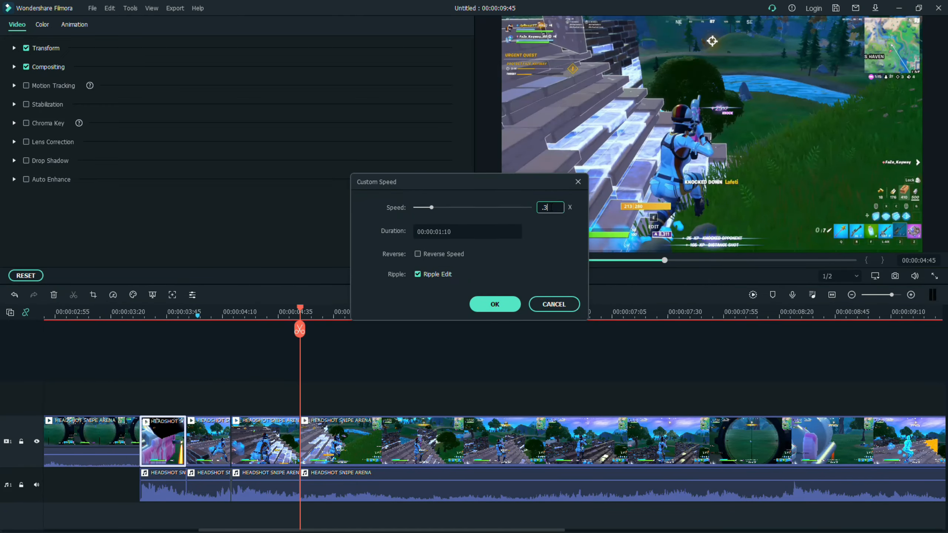
pyautogui.click(494, 304)
# Speed up the short clip after the 0.30x slow clip to 2x.
pyautogui.click(315, 447)
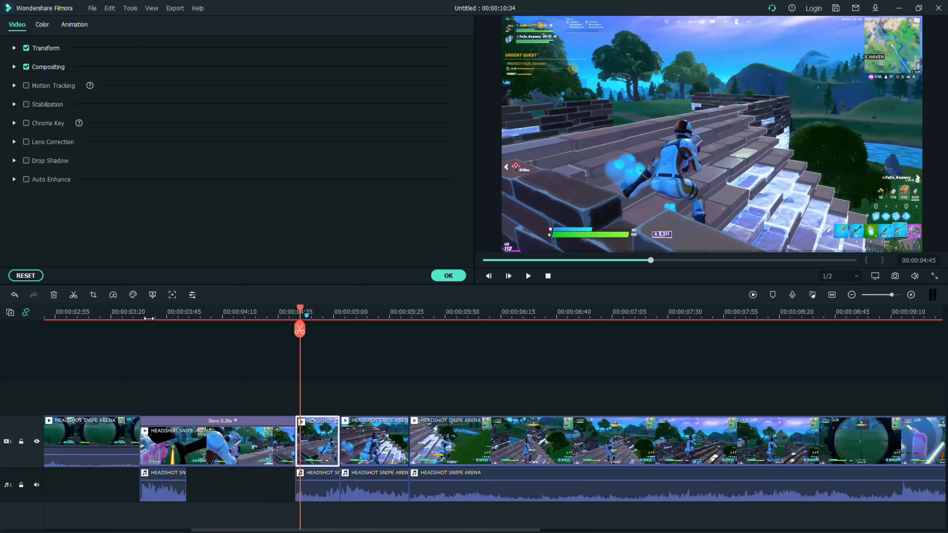
pyautogui.click(113, 295)
pyautogui.moveTo(164, 345)
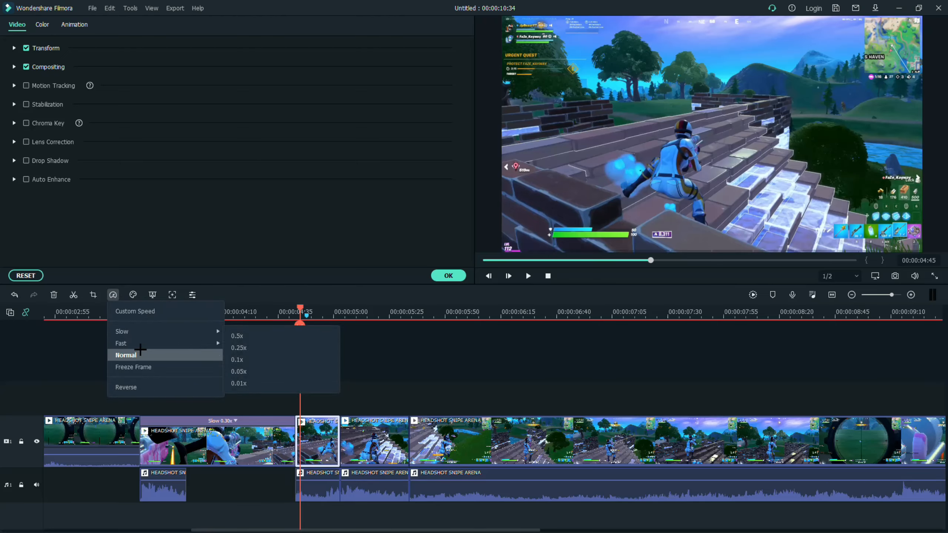
pyautogui.click(234, 348)
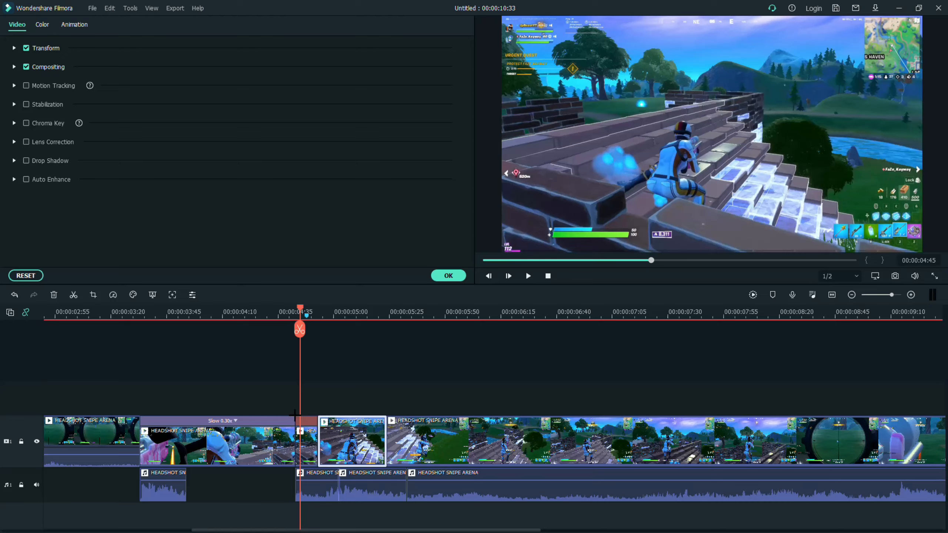
# Slow down the next clip, following the 2x one, to 0.5x.
pyautogui.click(119, 297)
pyautogui.moveTo(125, 332)
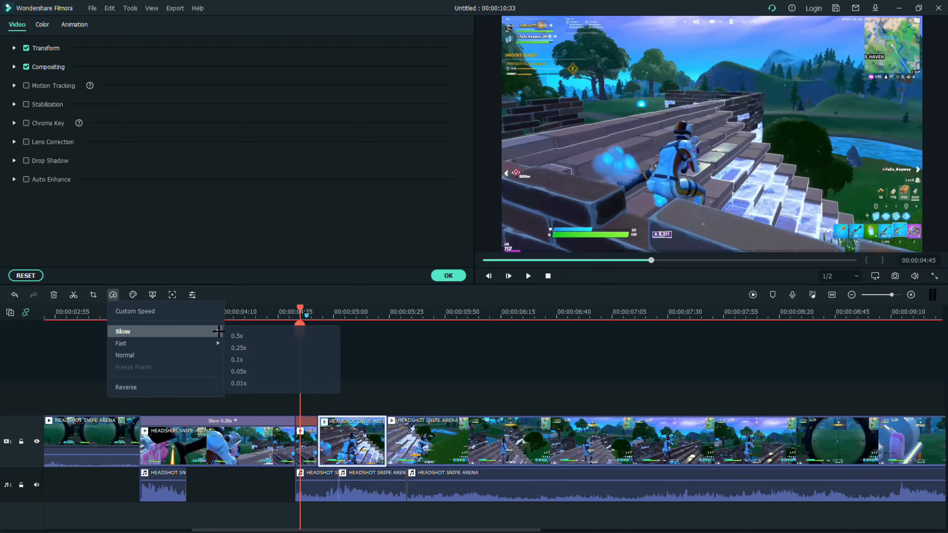
pyautogui.click(246, 342)
# Shift the detached audio clips after the first one earlier, keeping them end to end.
pyautogui.moveTo(443, 512); pyautogui.dragTo(301, 478)
pyautogui.moveTo(370, 489); pyautogui.dragTo(339, 493)
pyautogui.moveTo(500, 491); pyautogui.dragTo(401, 491)
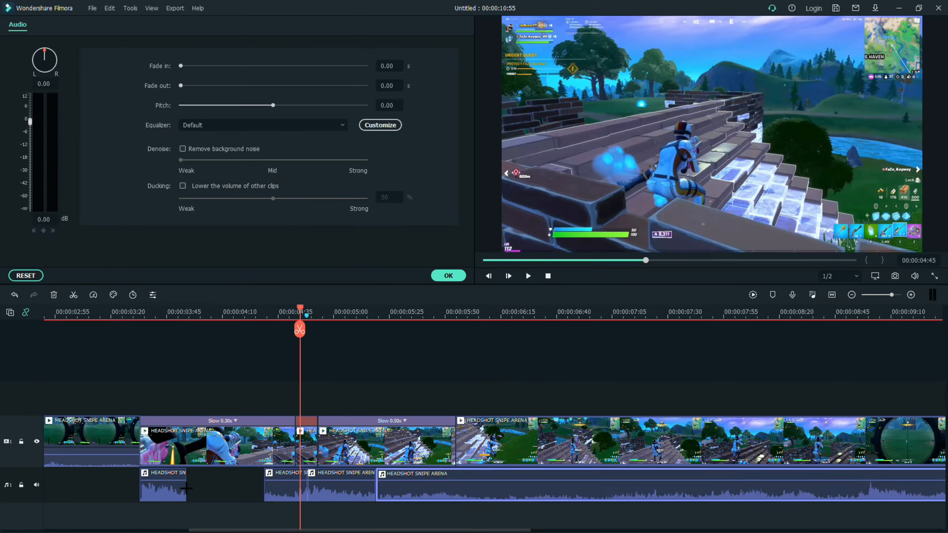
# Try the first detached audio clip directly before the following audio clips and play back the slow-motion section.
pyautogui.moveTo(172, 493); pyautogui.dragTo(250, 494)
pyautogui.moveTo(298, 305); pyautogui.dragTo(77, 313)
pyautogui.press('space')
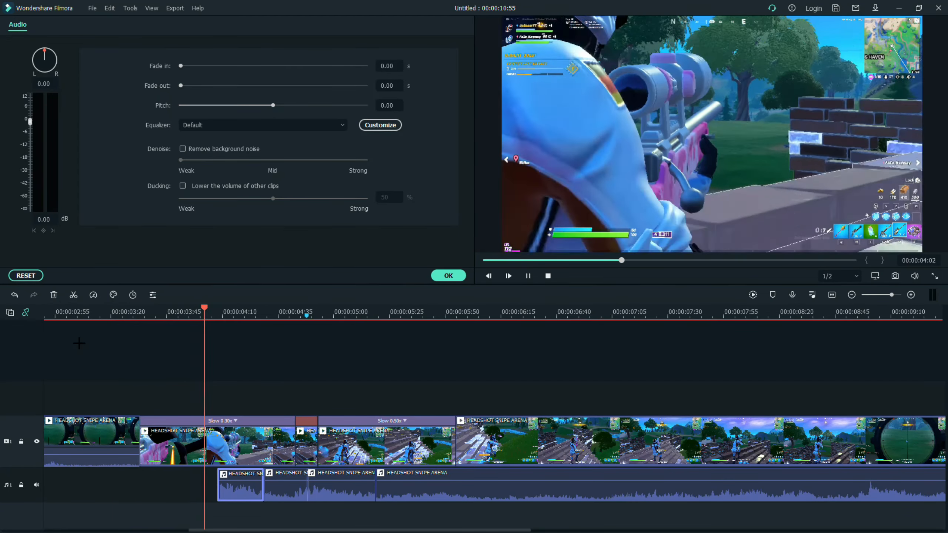
pyautogui.press('space')
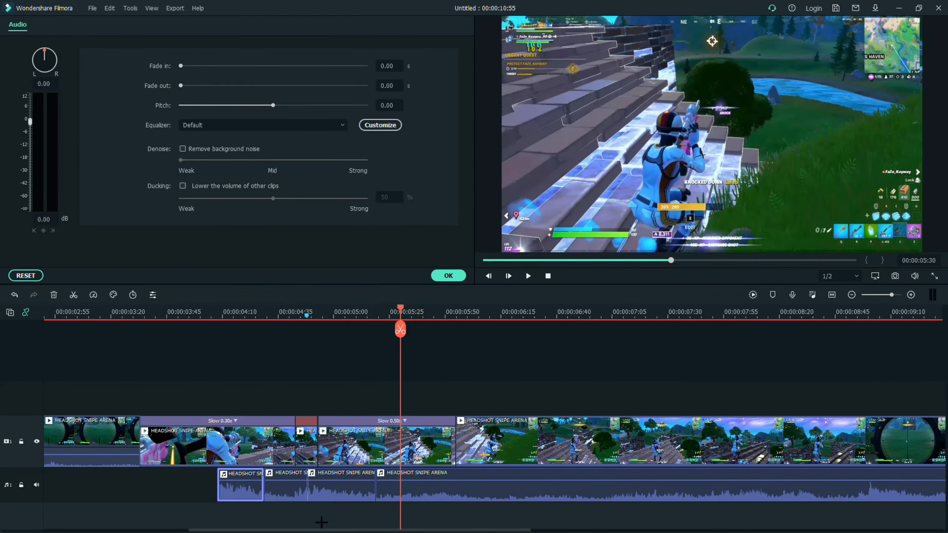
pyautogui.moveTo(332, 517); pyautogui.dragTo(221, 471)
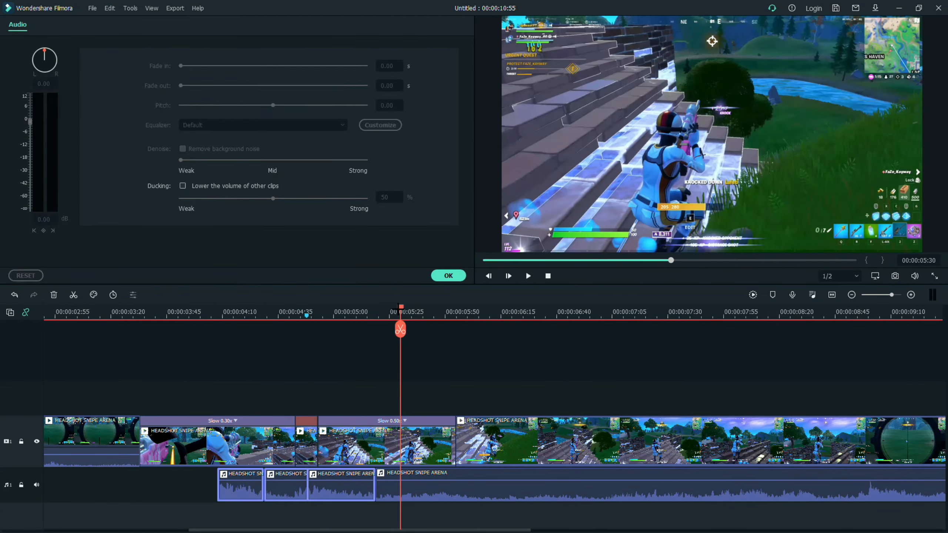
pyautogui.moveTo(400, 329); pyautogui.dragTo(153, 375)
pyautogui.click(324, 517)
pyautogui.press('space')
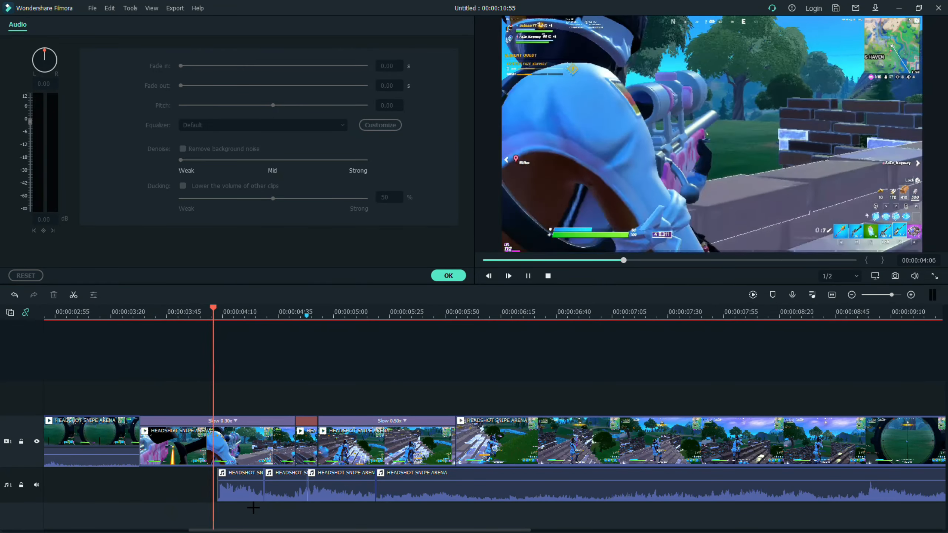
pyautogui.press('space')
# Move the first detached audio clip back to the start of the 0.30x slow clip and play back the section.
pyautogui.moveTo(231, 499); pyautogui.dragTo(151, 497)
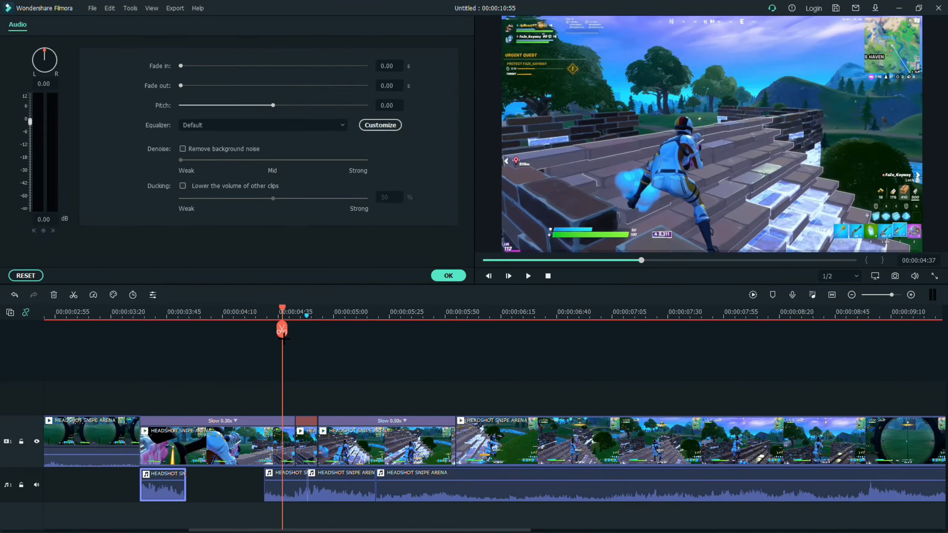
pyautogui.moveTo(283, 311); pyautogui.dragTo(99, 313)
pyautogui.press('space')
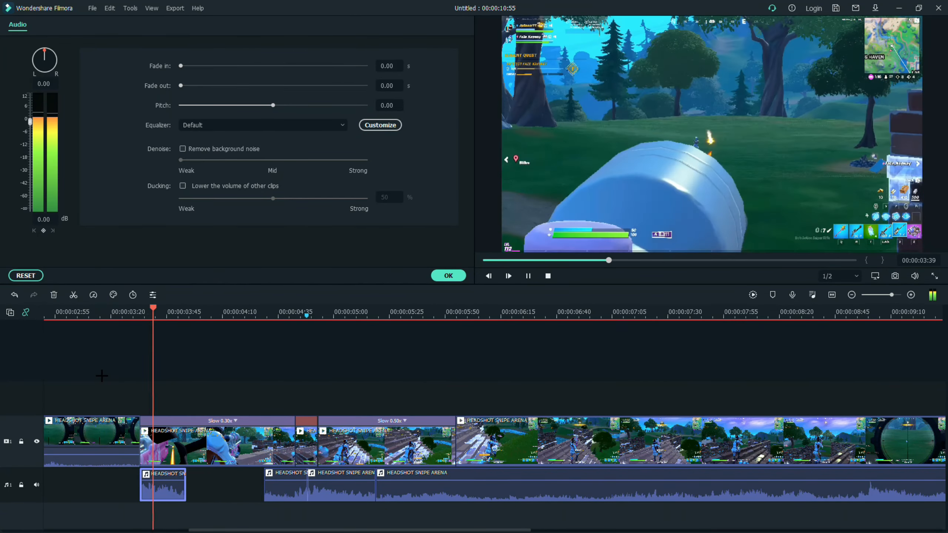
# Split the 0.30x slow clip at 00:00:04:28 and apply a fast speed preset to the piece after the cut.
pyautogui.doubleClick(276, 442)
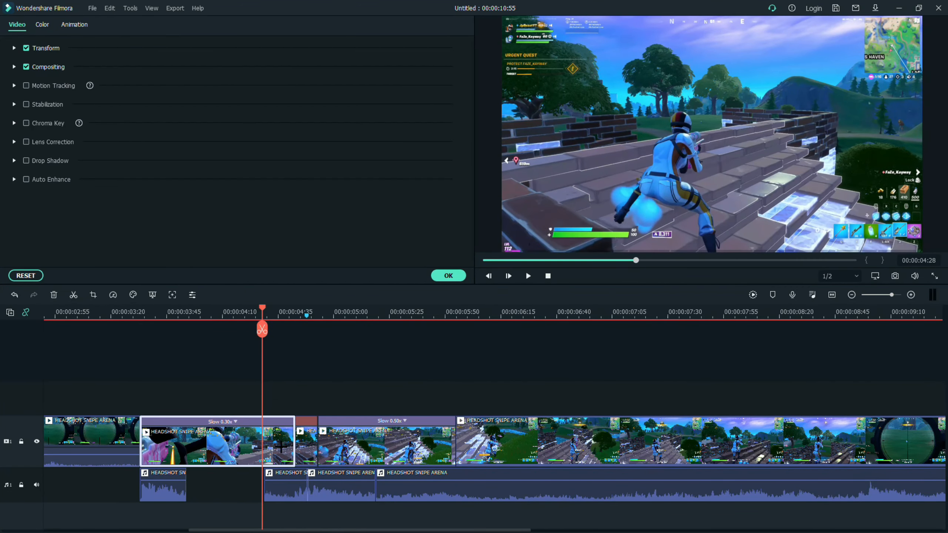
pyautogui.click(262, 329)
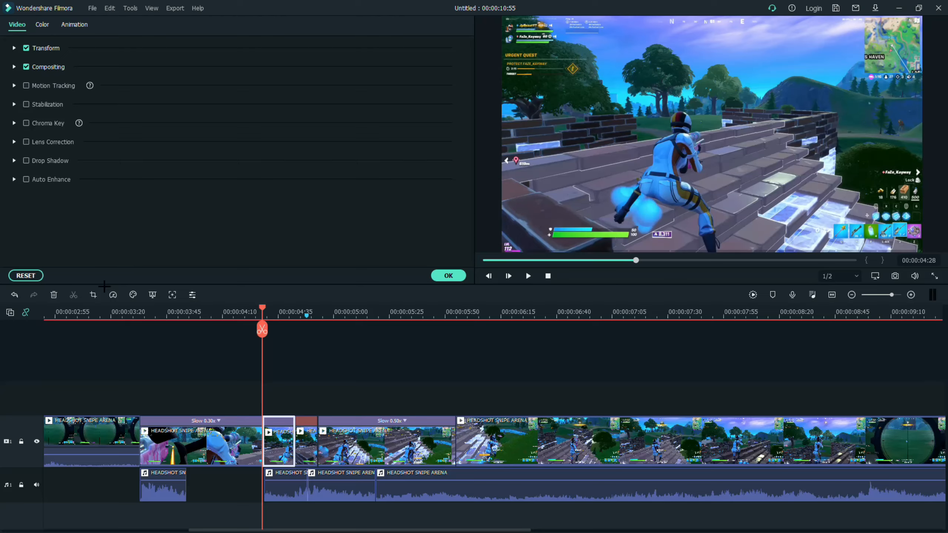
pyautogui.click(112, 295)
pyautogui.moveTo(157, 343)
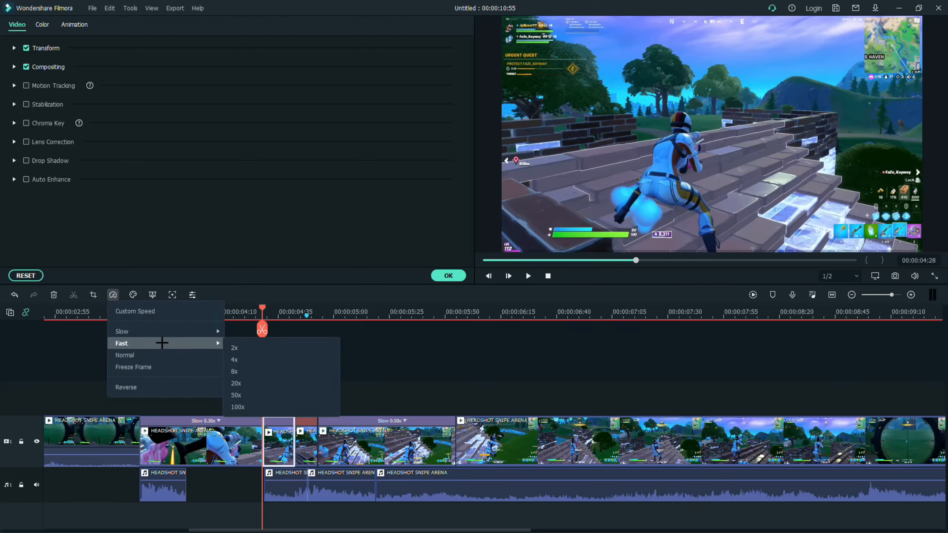
pyautogui.click(237, 407)
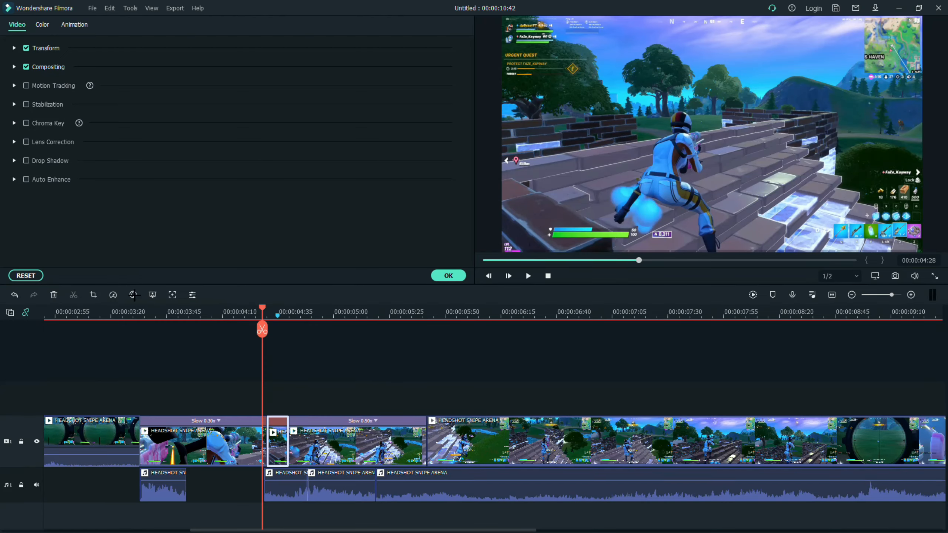
# Raise the custom speed of the following short 2x clip, keeping ripple edit on.
pyautogui.click(112, 295)
pyautogui.click(127, 387)
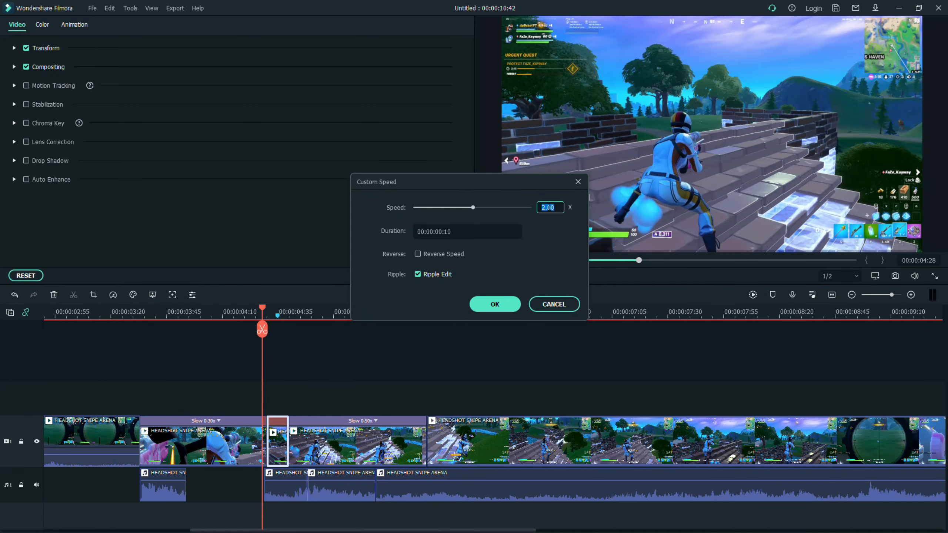
pyautogui.click(491, 304)
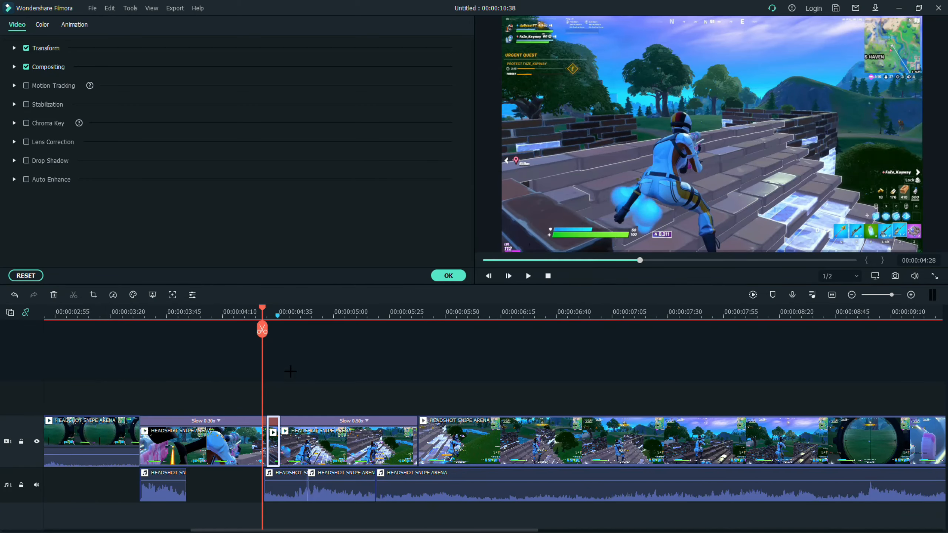
# Move the three later detached audio clips together so they start at 00:00:04:15, and play back the slow-motion section.
pyautogui.moveTo(264, 311); pyautogui.dragTo(233, 310)
pyautogui.moveTo(347, 523); pyautogui.dragTo(299, 490)
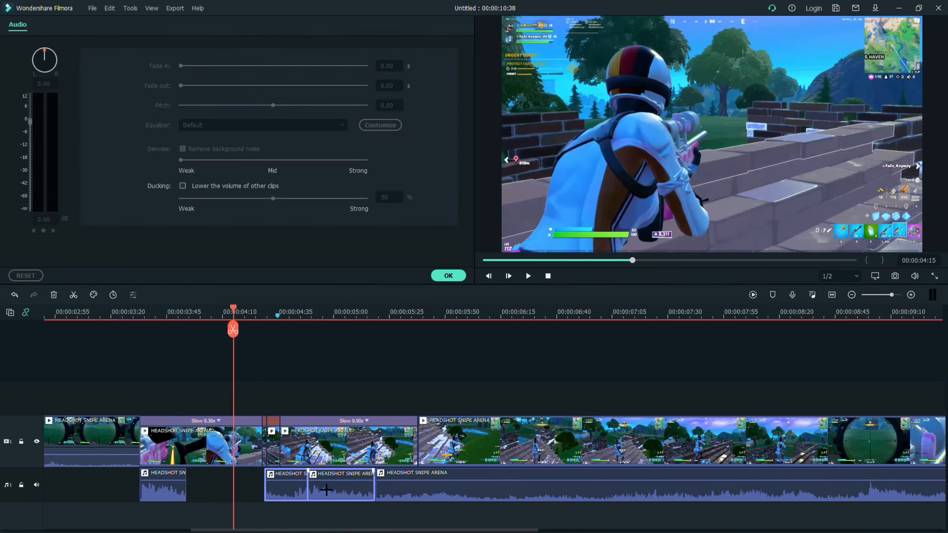
pyautogui.moveTo(419, 530); pyautogui.dragTo(373, 506)
pyautogui.moveTo(584, 520); pyautogui.dragTo(393, 478)
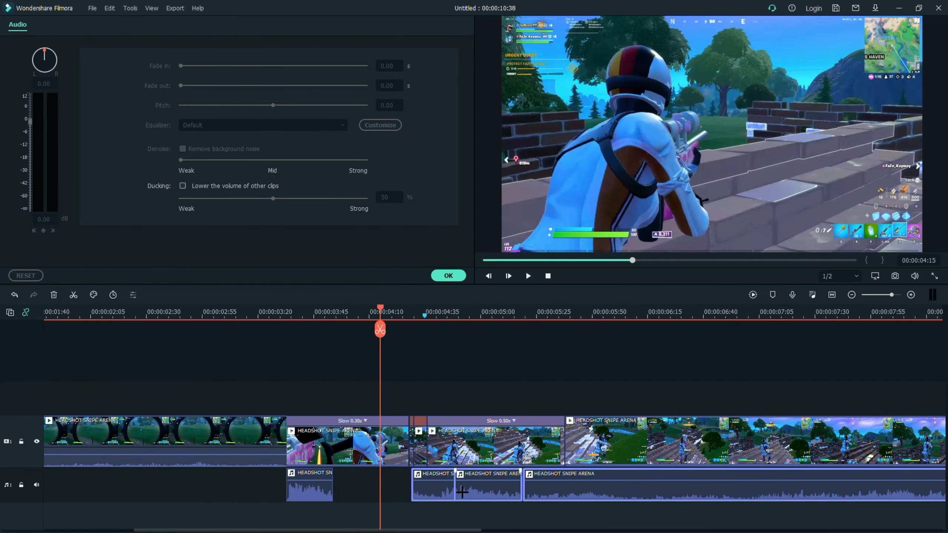
pyautogui.moveTo(462, 491)
pyautogui.mouseDown()
pyautogui.moveTo(445, 492)
pyautogui.moveTo(457, 495)
pyautogui.mouseUp()
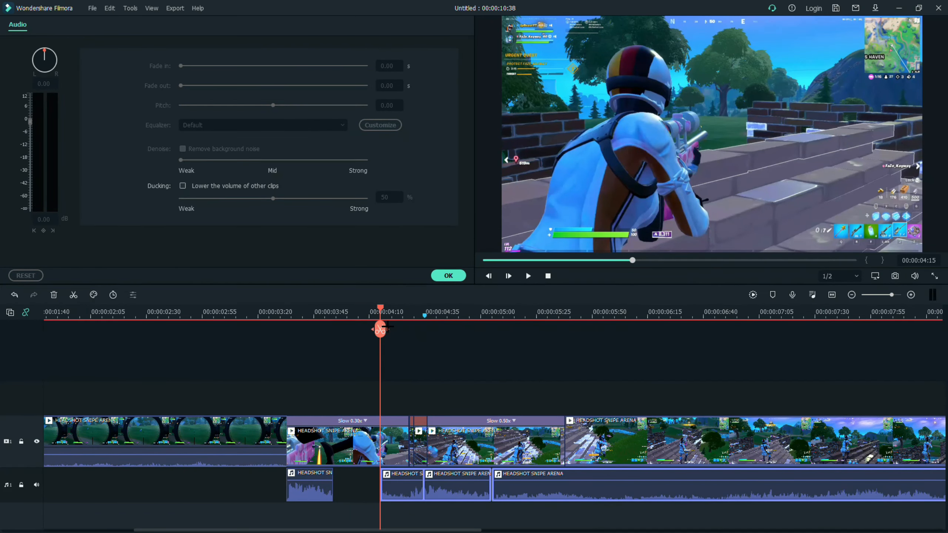
pyautogui.click(263, 316)
pyautogui.press('space')
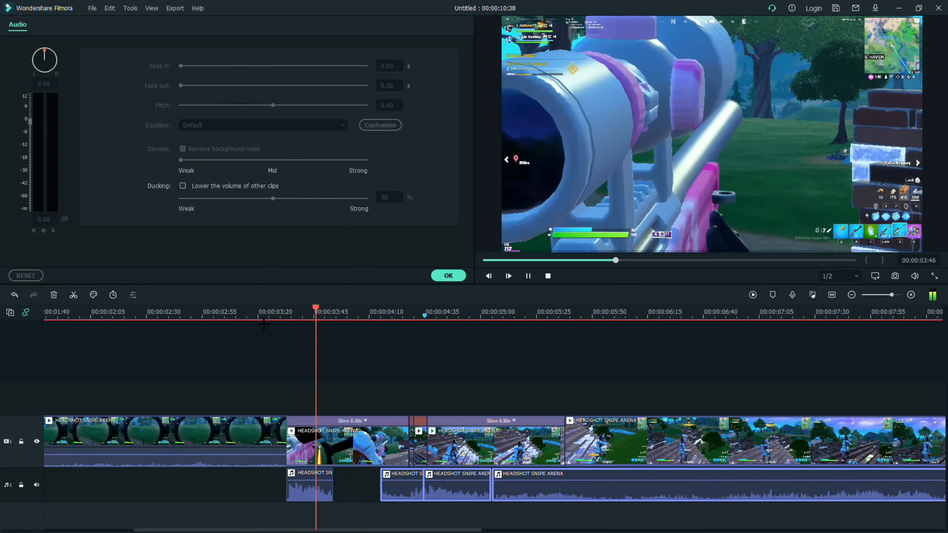
pyautogui.press('space')
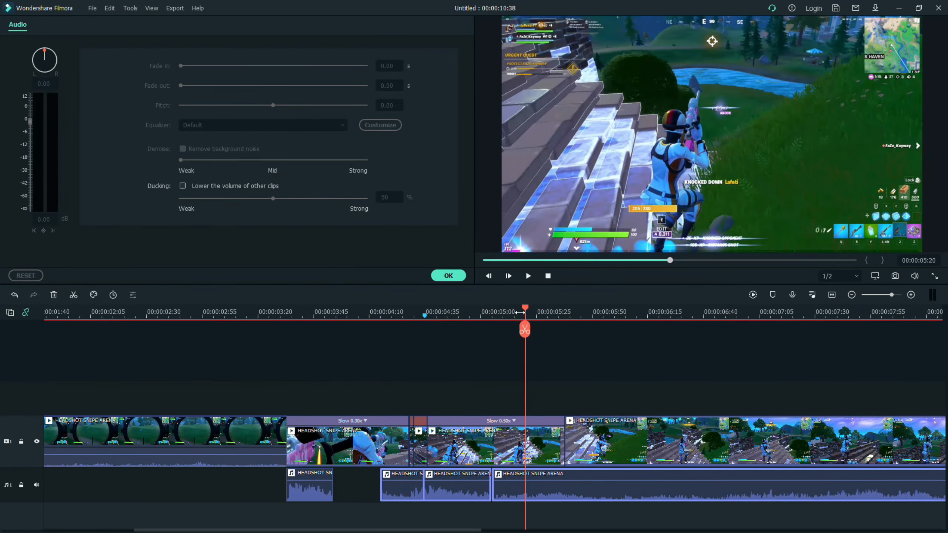
pyautogui.moveTo(525, 330); pyautogui.dragTo(286, 336)
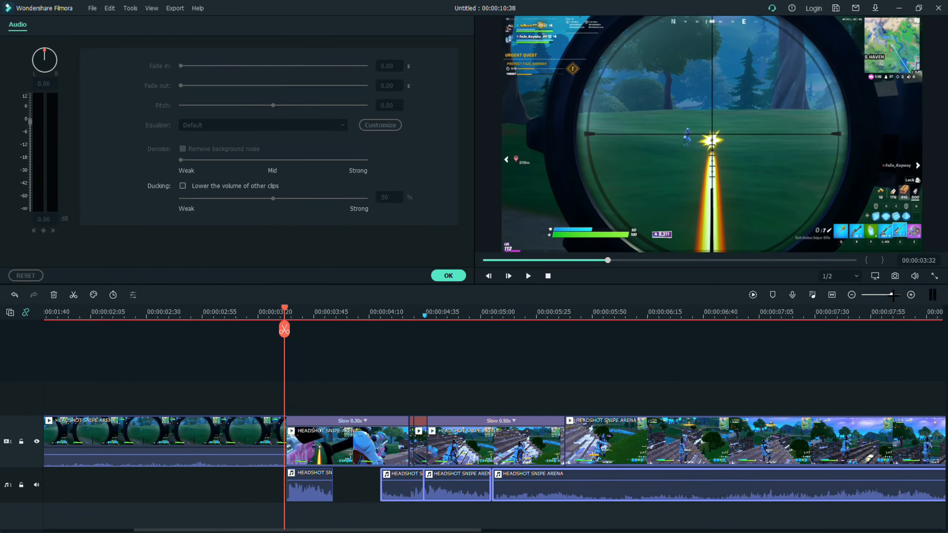
# Move the slow and fast speed-changed clips up together to video track 2, keeping their timing.
pyautogui.moveTo(893, 296)
pyautogui.mouseDown()
pyautogui.moveTo(879, 295)
pyautogui.moveTo(893, 295)
pyautogui.mouseUp()
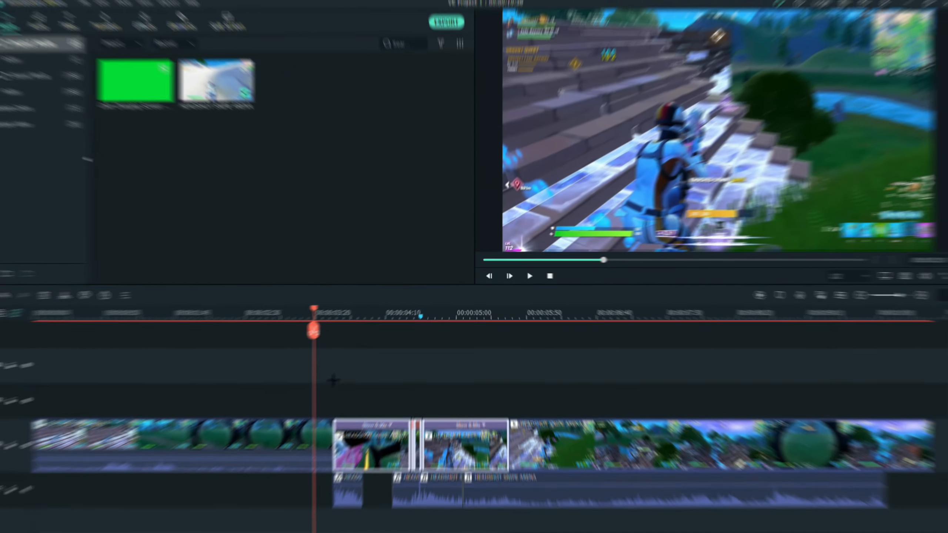
pyautogui.moveTo(377, 441); pyautogui.dragTo(377, 411)
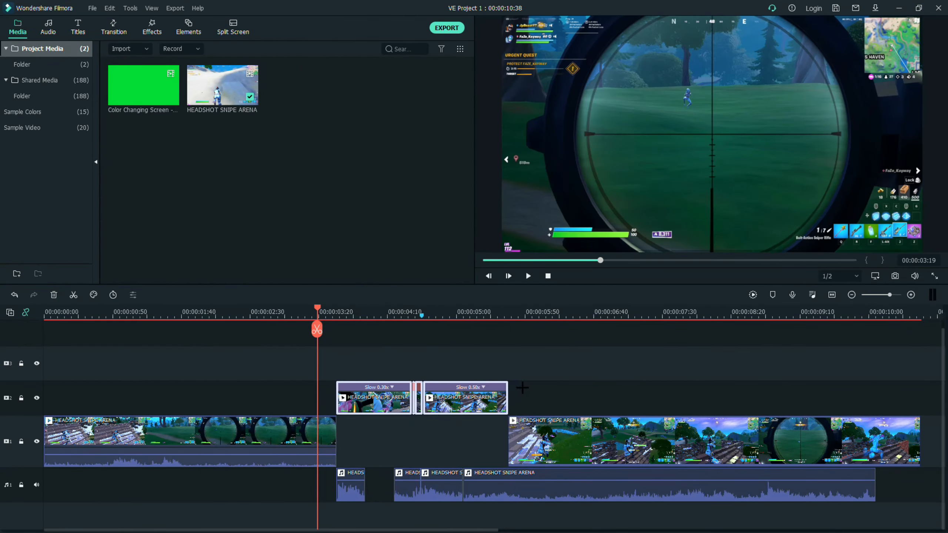
pyautogui.click(595, 401)
pyautogui.moveTo(600, 394); pyautogui.dragTo(285, 395)
pyautogui.click(387, 353)
# Place the Color Changing Screen clip beneath the 0.30x slow clip on video track 1 and trim its end to the first short fast clip's end.
pyautogui.moveTo(144, 86); pyautogui.dragTo(337, 439)
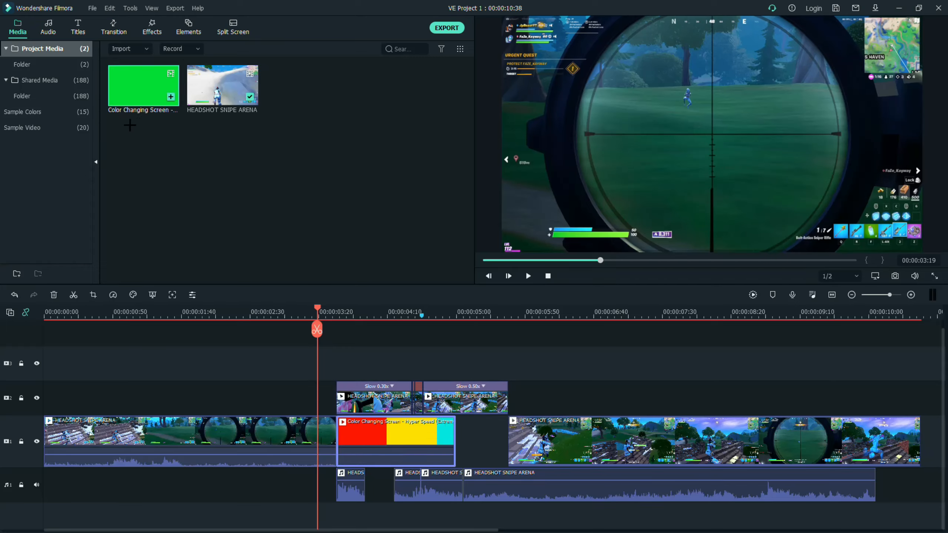
pyautogui.doubleClick(151, 90)
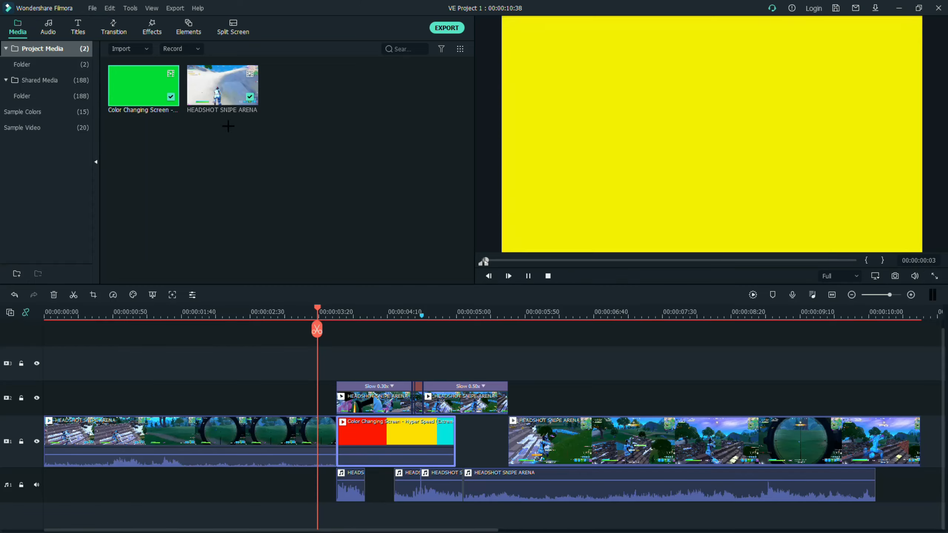
pyautogui.click(397, 353)
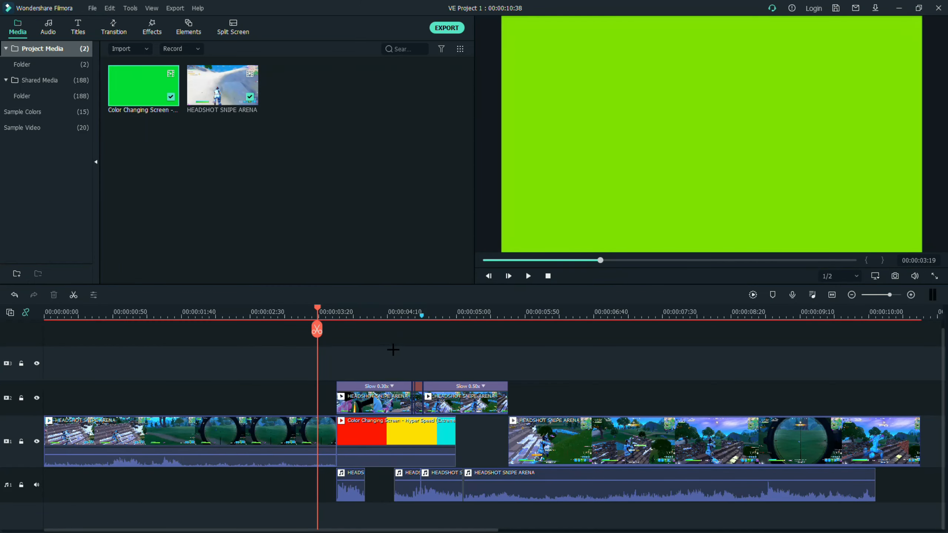
pyautogui.click(390, 397)
pyautogui.click(420, 433)
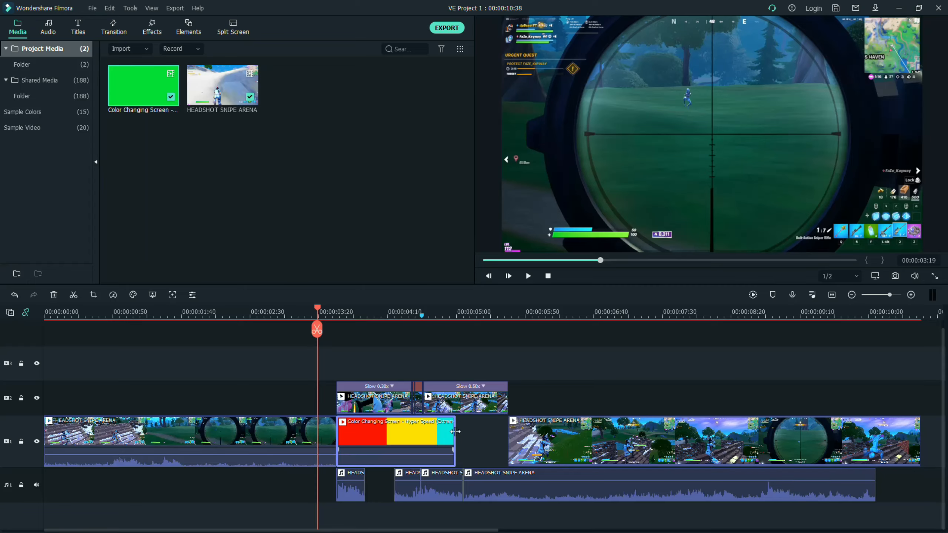
pyautogui.moveTo(456, 432); pyautogui.dragTo(415, 430)
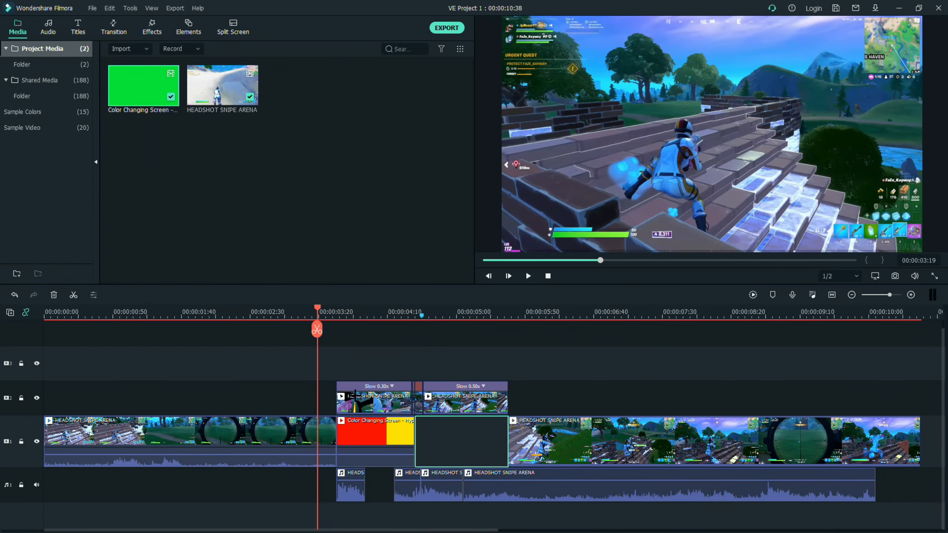
# Apply Chroma Key to the 0.30x slow clip with the dark green background sampled as key color, and play back the section.
pyautogui.click(355, 397)
pyautogui.doubleClick(359, 396)
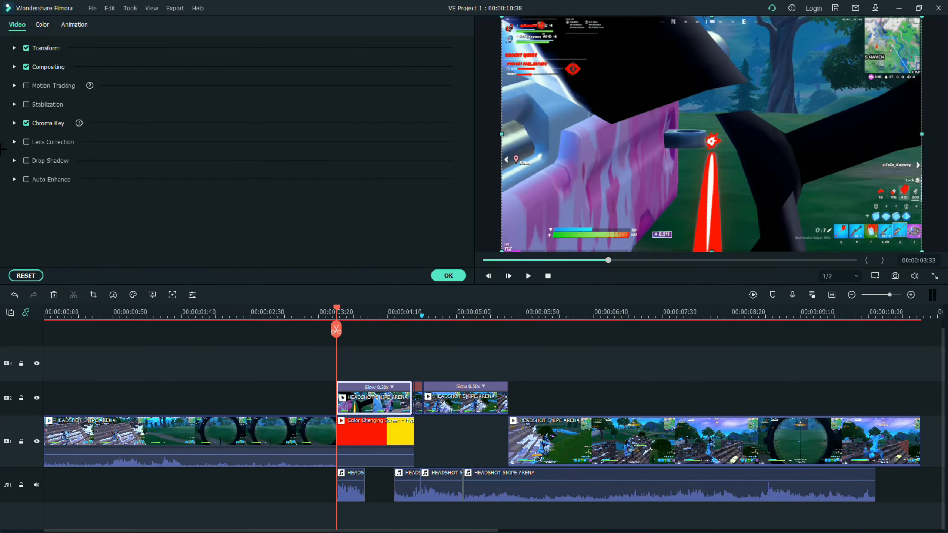
pyautogui.click(14, 123)
pyautogui.click(209, 152)
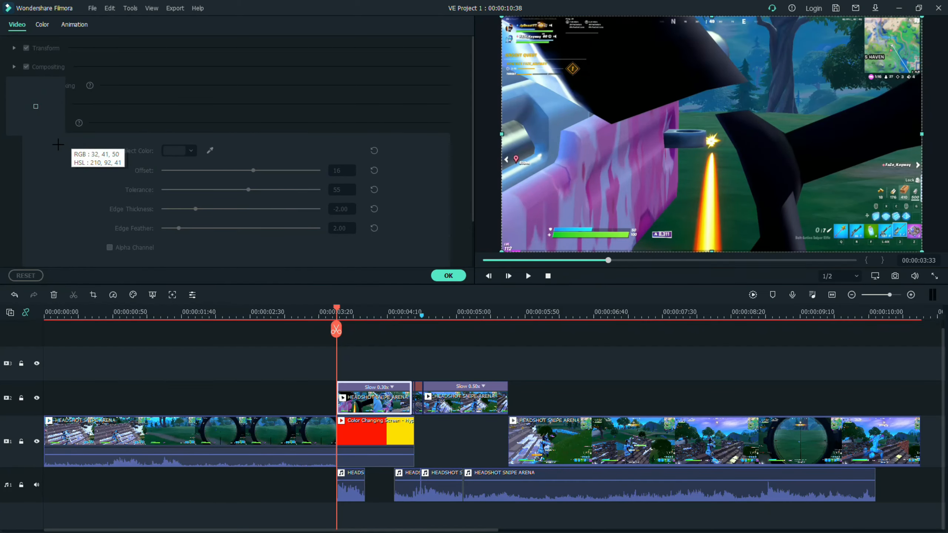
pyautogui.click(731, 171)
pyautogui.click(324, 312)
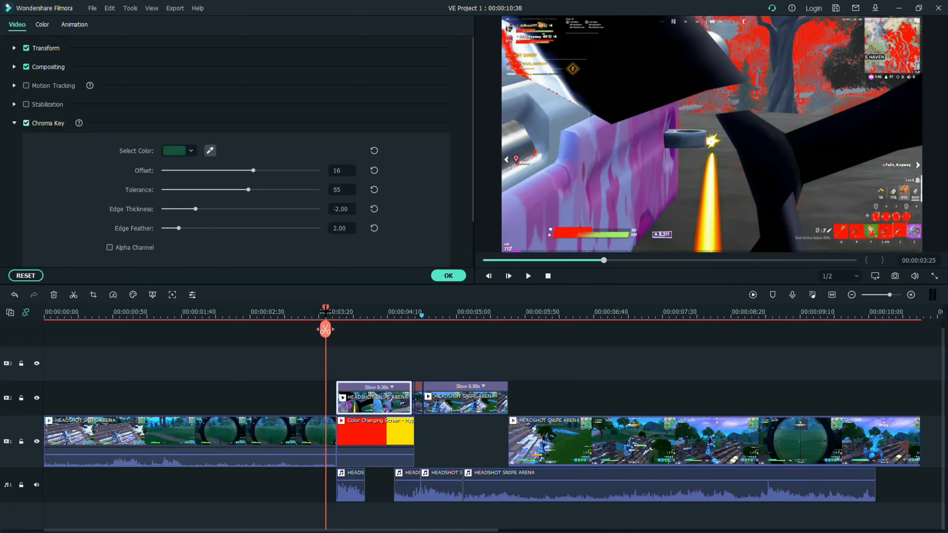
pyautogui.press('space')
pyautogui.press('space')
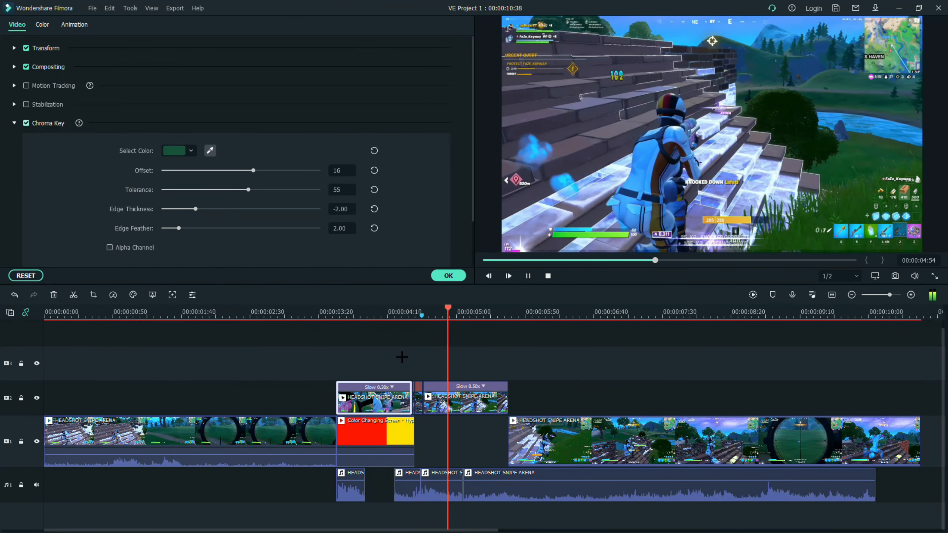
# Set the slow clip's Chroma Key to offset 23, tolerance 57, edge thickness 0.00 and edge feather 9.24, and preview the section.
pyautogui.moveTo(453, 328); pyautogui.dragTo(360, 312)
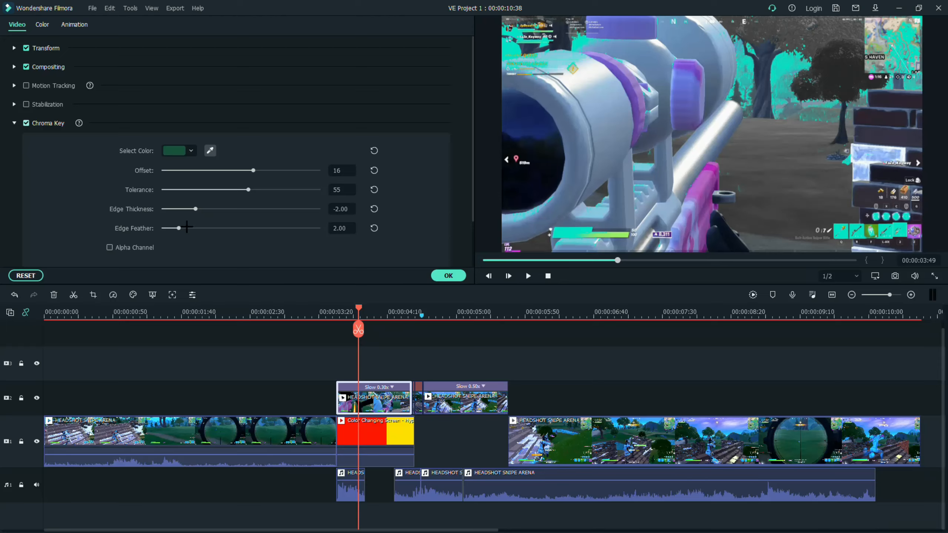
pyautogui.moveTo(196, 210); pyautogui.dragTo(164, 247)
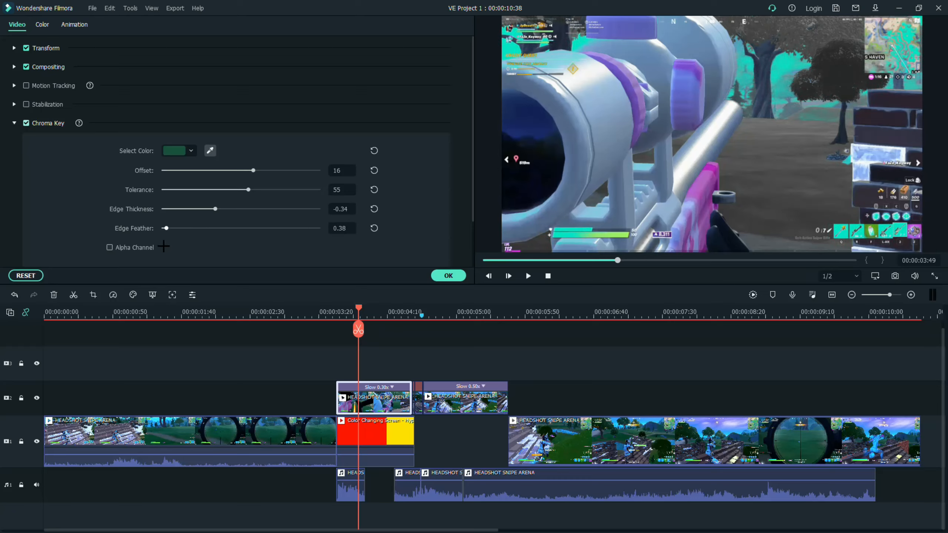
pyautogui.moveTo(249, 190); pyautogui.dragTo(260, 174)
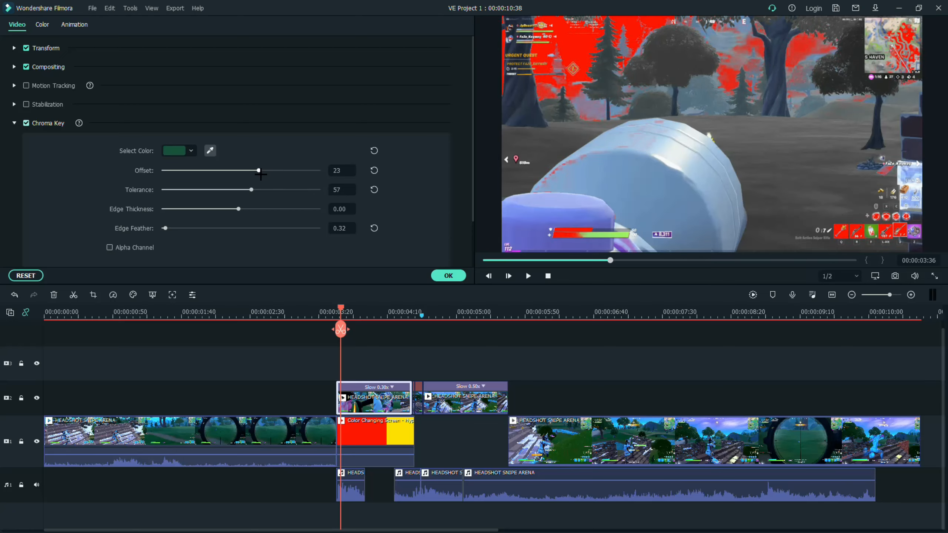
pyautogui.moveTo(165, 227); pyautogui.dragTo(229, 227)
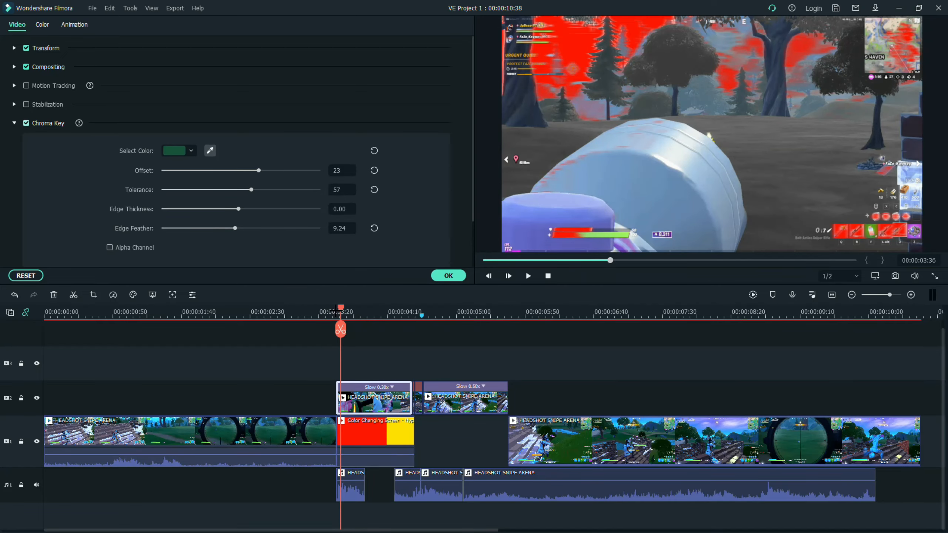
pyautogui.moveTo(336, 311); pyautogui.dragTo(306, 314)
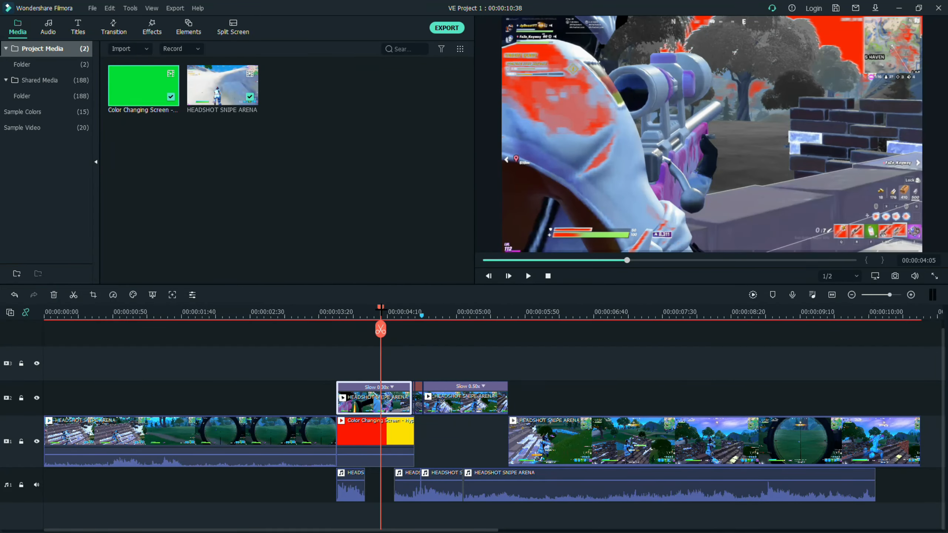
pyautogui.moveTo(380, 312); pyautogui.dragTo(326, 320)
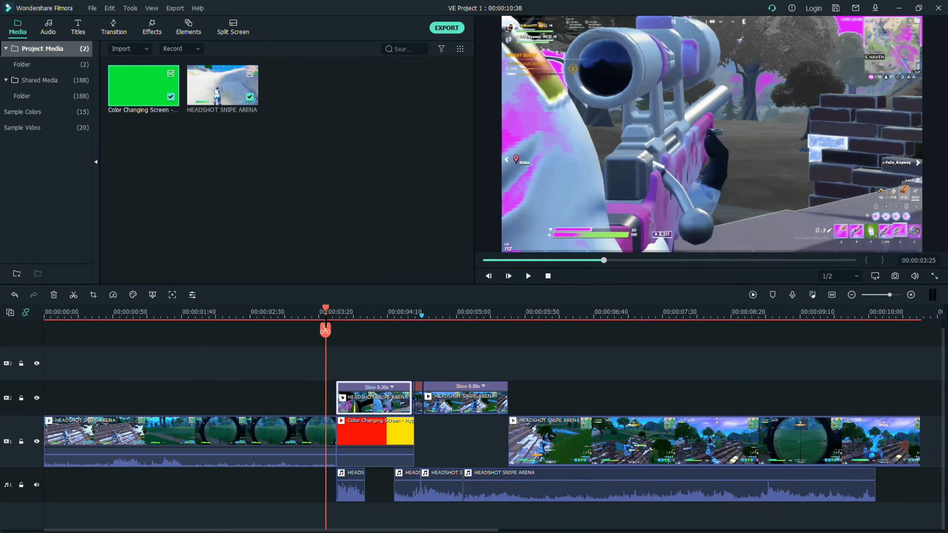
pyautogui.press('space')
pyautogui.press('space')
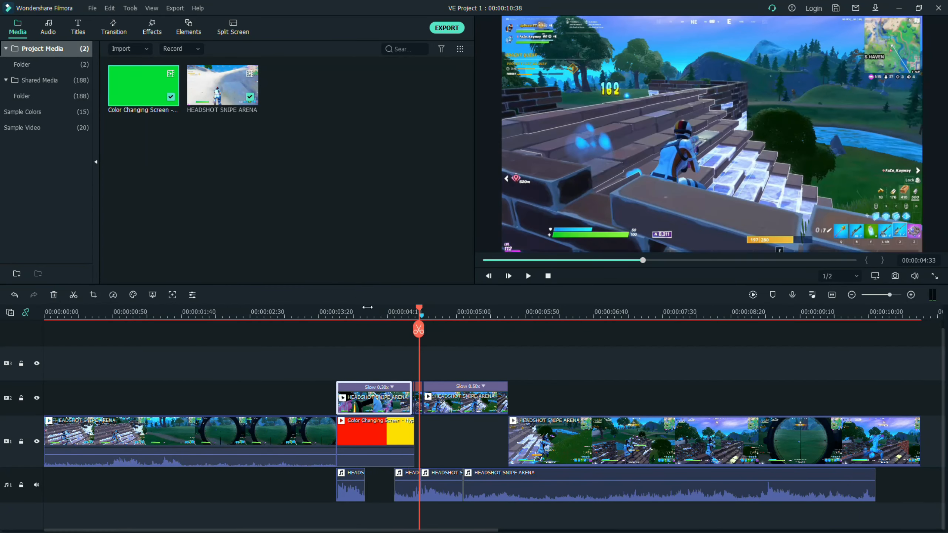
# Copy the 0.30x slow clip's effect and paste it onto the very short fast clip directly after it.
pyautogui.rightClick(384, 407)
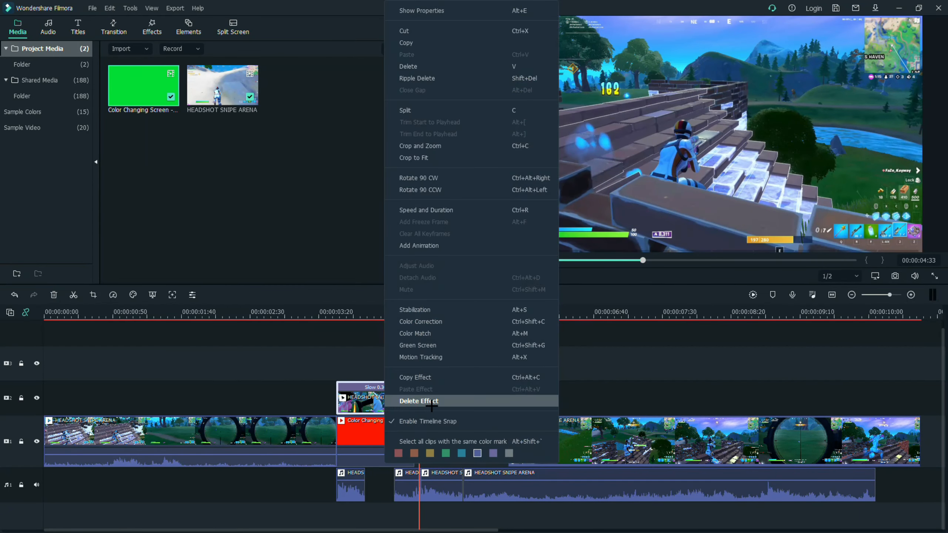
pyautogui.click(422, 379)
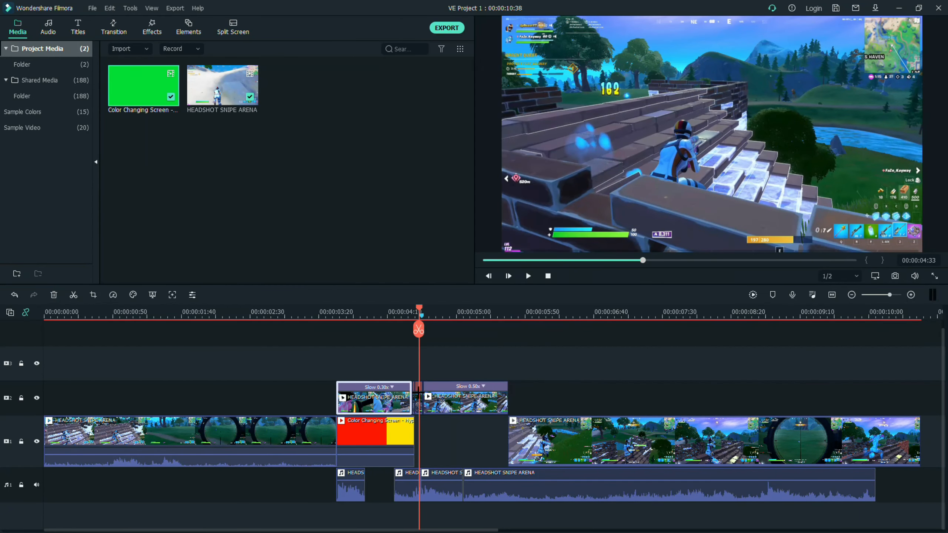
pyautogui.click(896, 295)
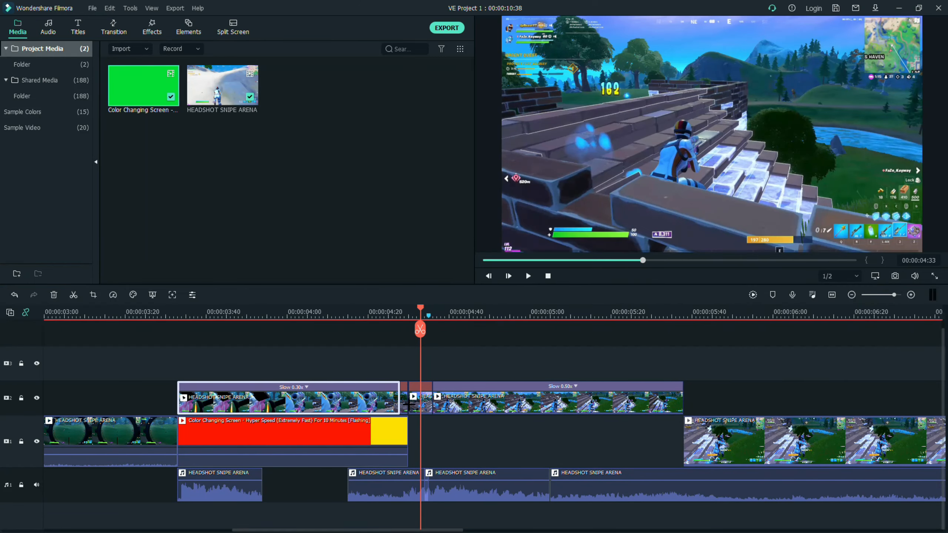
pyautogui.rightClick(406, 399)
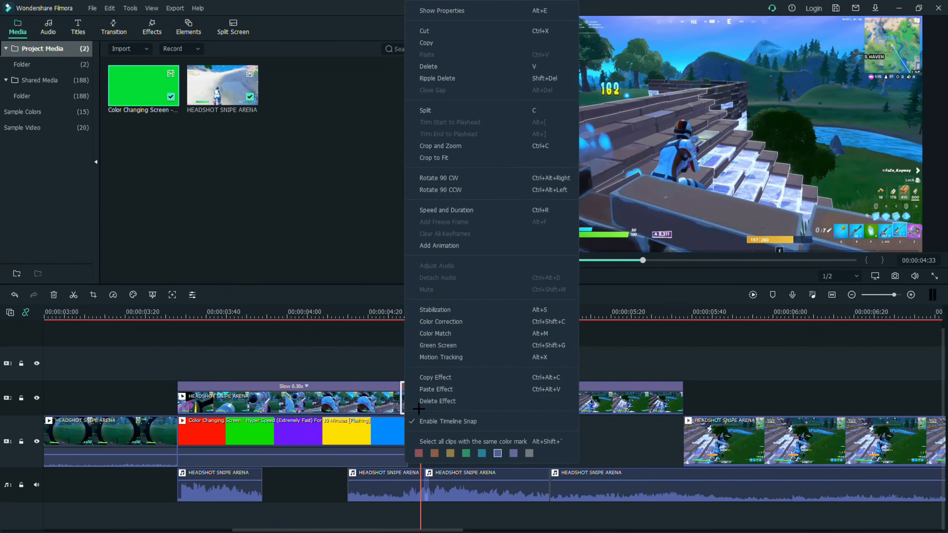
pyautogui.click(435, 390)
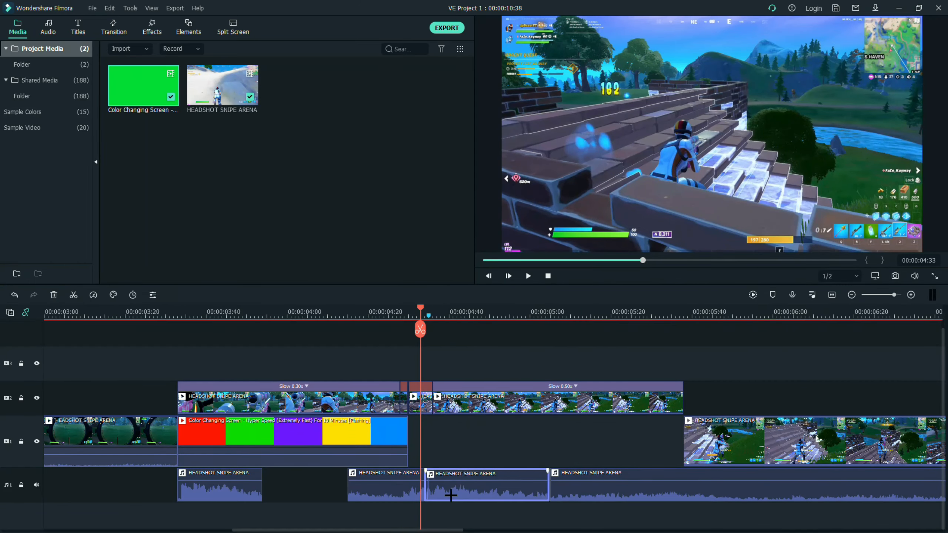
# Split the second short fast clip at 00:00:04:32 and paste the copied effect onto the piece before the cut.
pyautogui.click(416, 304)
pyautogui.moveTo(417, 306)
pyautogui.mouseDown()
pyautogui.moveTo(388, 310)
pyautogui.moveTo(417, 311)
pyautogui.mouseUp()
pyautogui.click(420, 402)
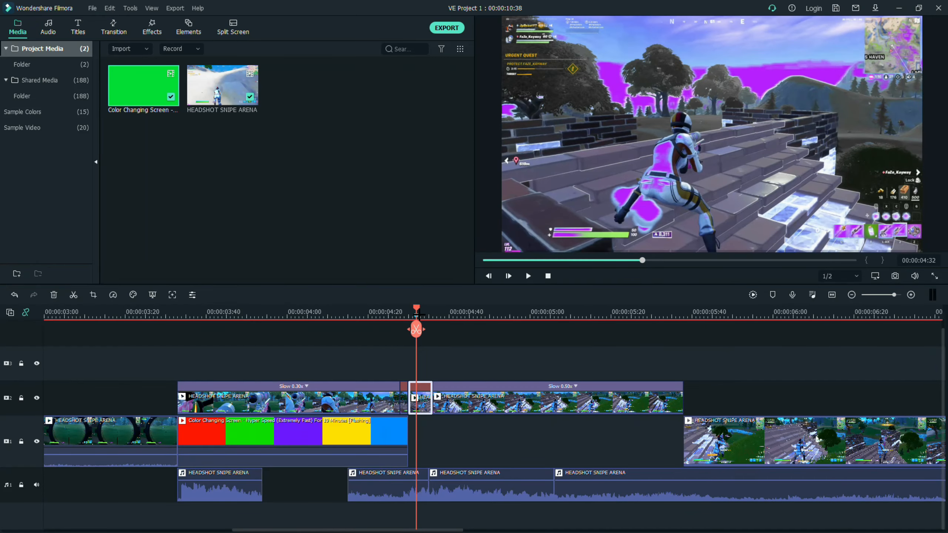
pyautogui.rightClick(413, 395)
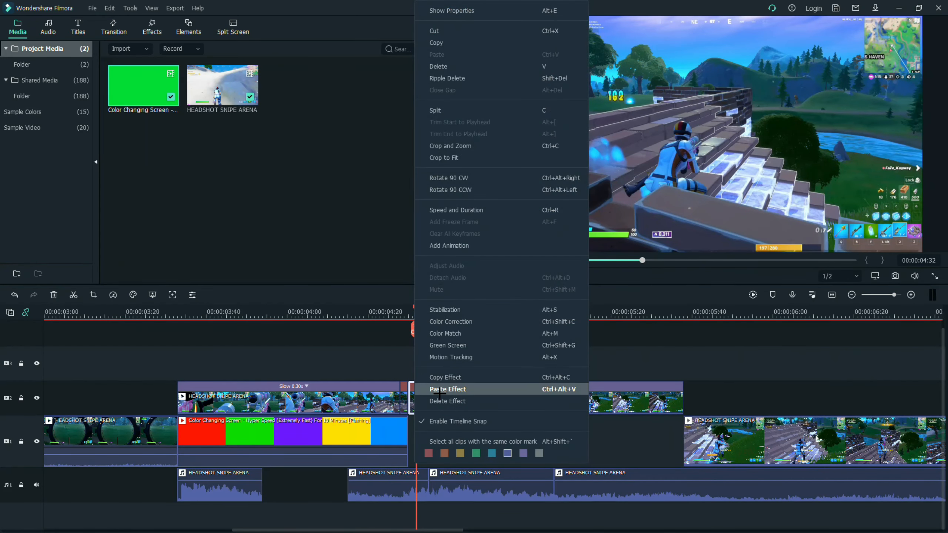
pyautogui.click(449, 390)
# Extend the Color Changing Screen clip's end to 00:00:04:32 and play back the color-flash section.
pyautogui.click(409, 439)
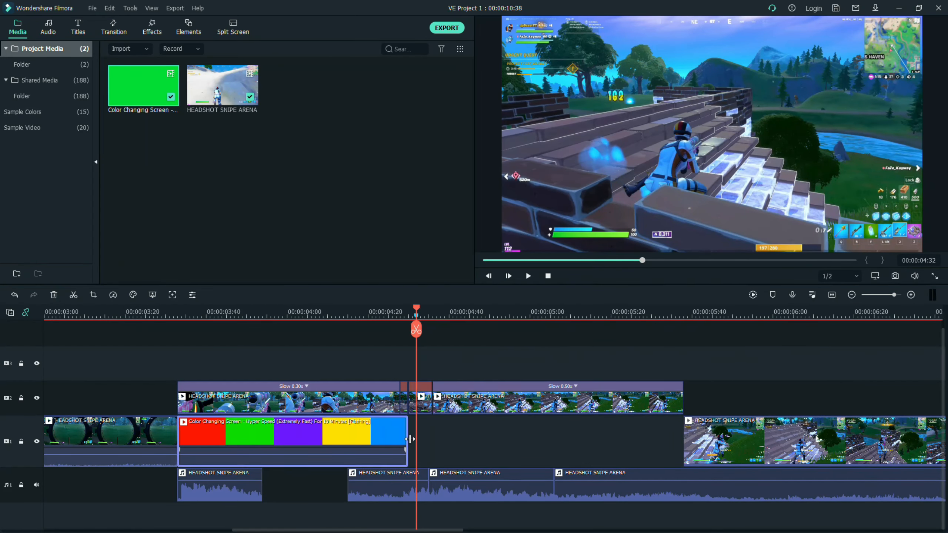
pyautogui.moveTo(409, 436); pyautogui.dragTo(415, 436)
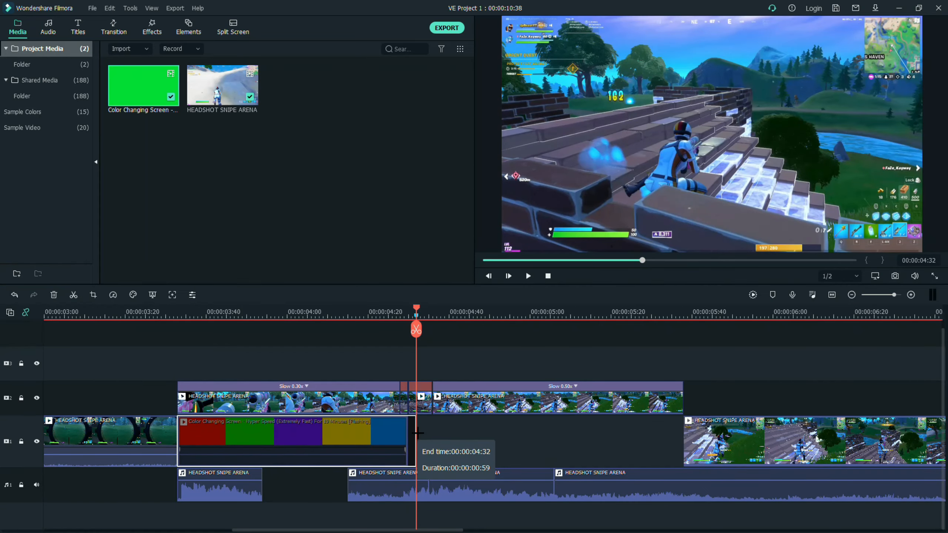
pyautogui.moveTo(417, 304); pyautogui.dragTo(188, 312)
pyautogui.press('space')
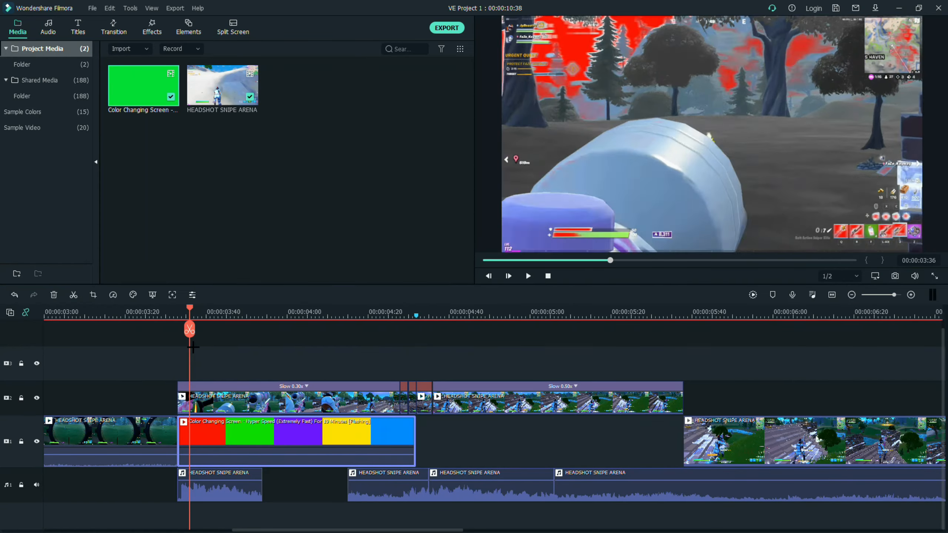
pyautogui.press('space')
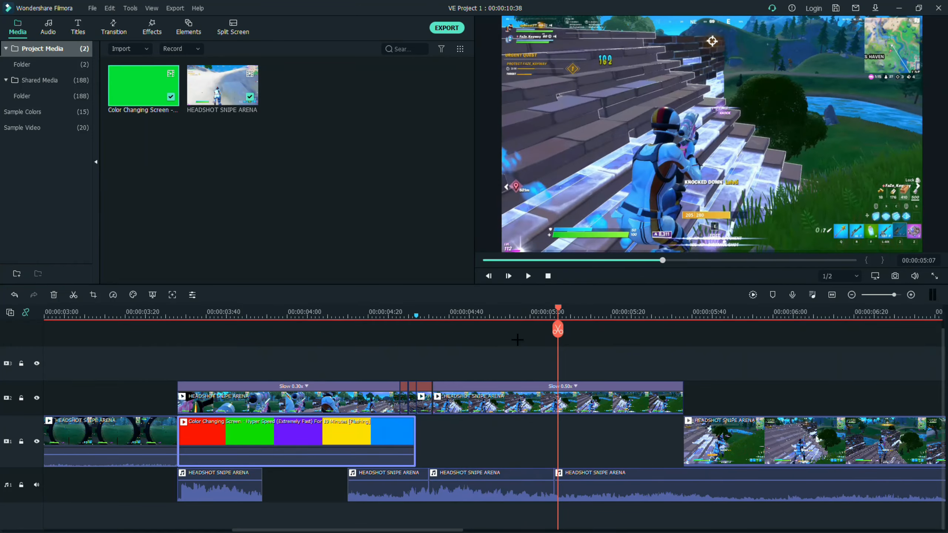
# Apply the black-and-white Willow effect to the 0.30x slow clip with alpha 100 and check the look at 00:00:04:15.
pyautogui.moveTo(556, 305); pyautogui.dragTo(518, 306)
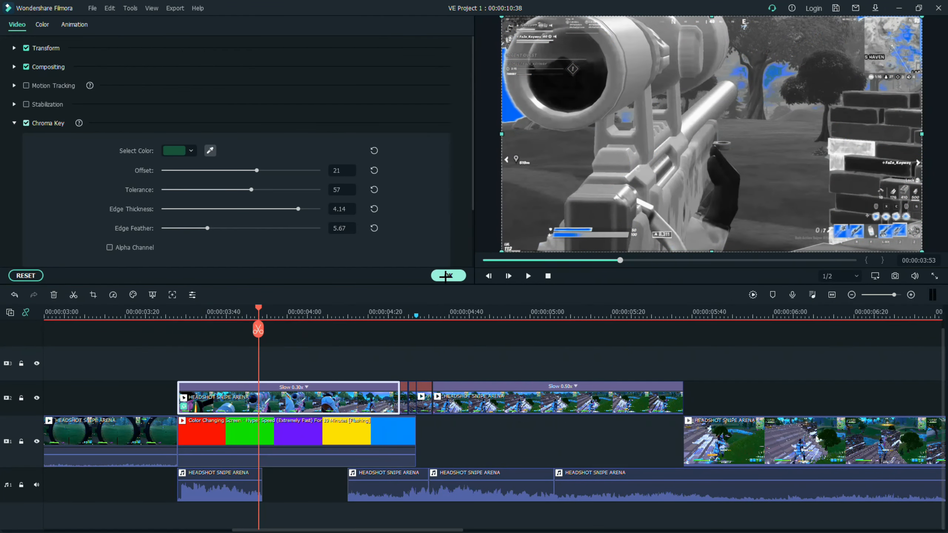
pyautogui.scroll(-2, 157, 184)
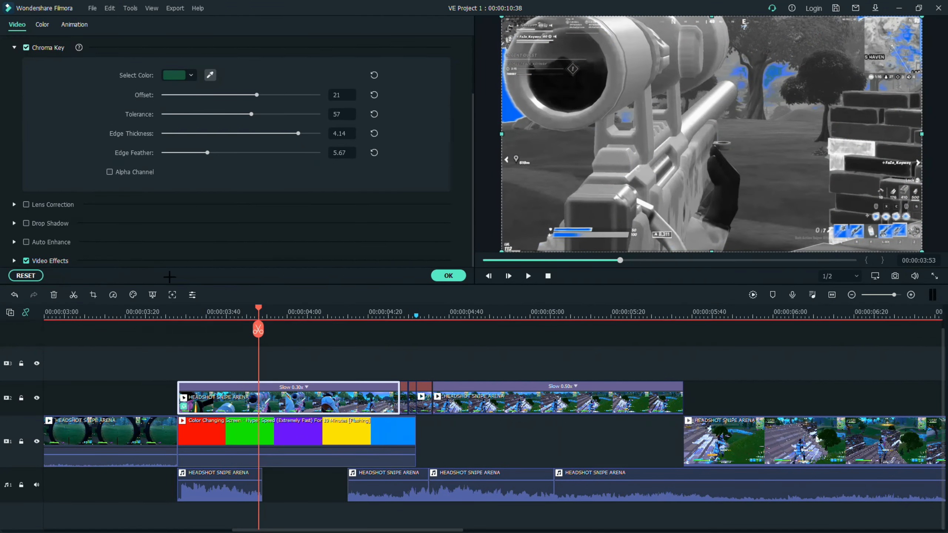
pyautogui.click(449, 276)
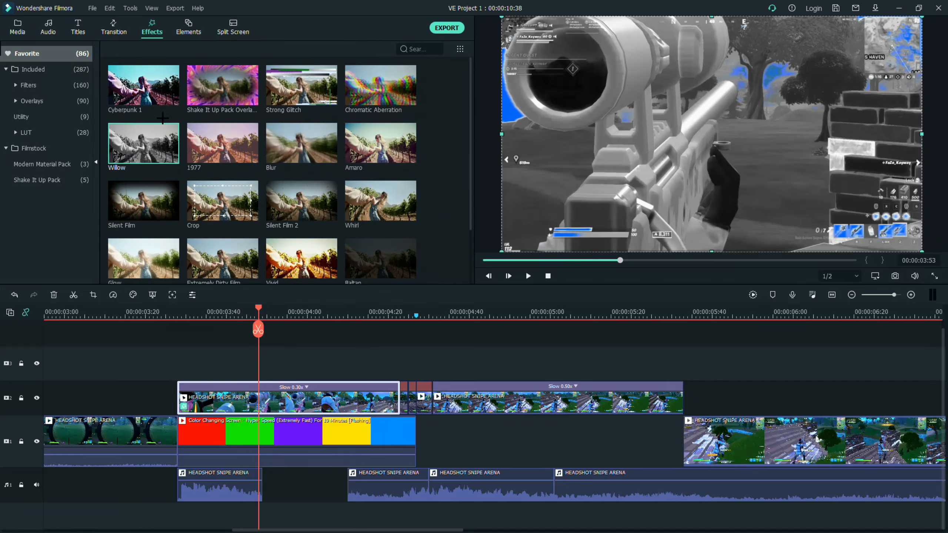
pyautogui.doubleClick(296, 410)
pyautogui.click(14, 261)
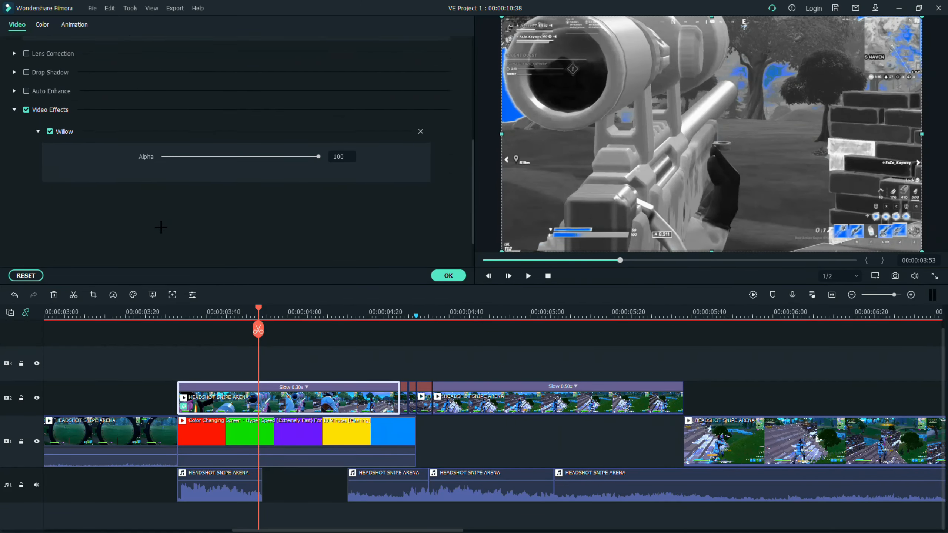
pyautogui.moveTo(261, 309); pyautogui.dragTo(351, 307)
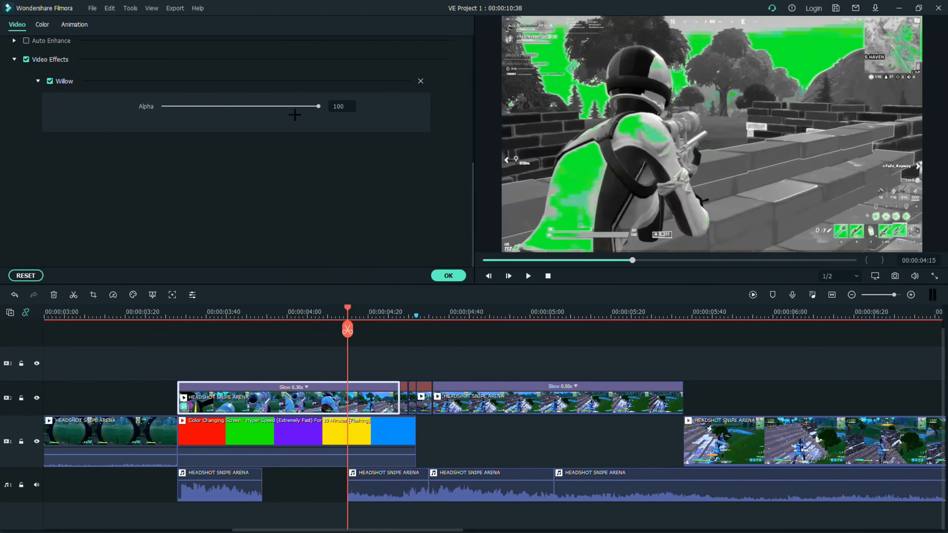
pyautogui.moveTo(281, 106); pyautogui.dragTo(370, 130)
pyautogui.click(462, 277)
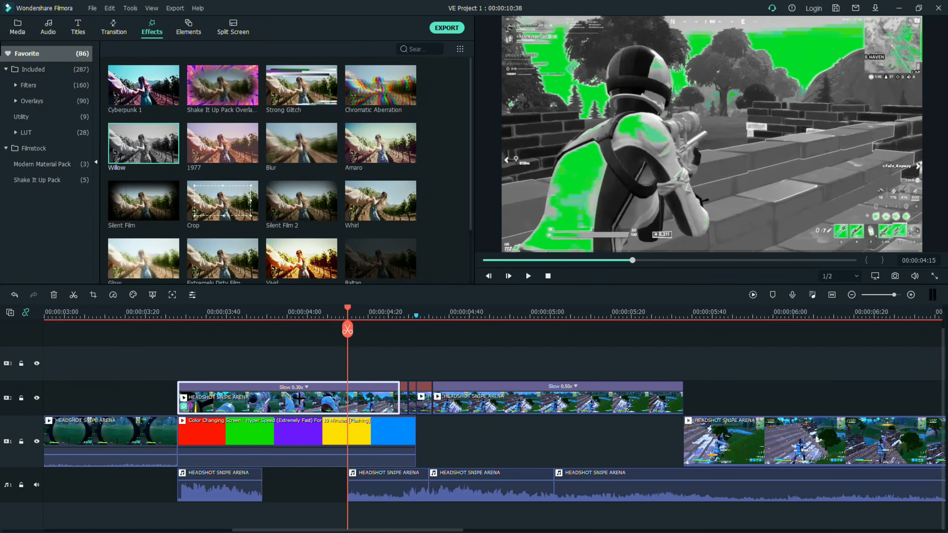
# Duplicate the 0.30x slow clip onto the track directly above, aligned with the original's start, and add the Willow effect to the copy.
pyautogui.rightClick(321, 406)
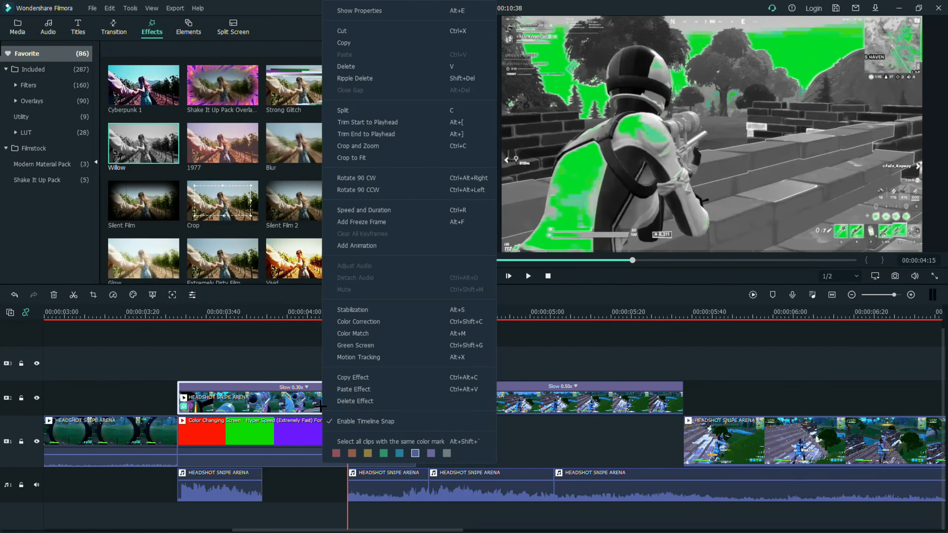
pyautogui.click(358, 41)
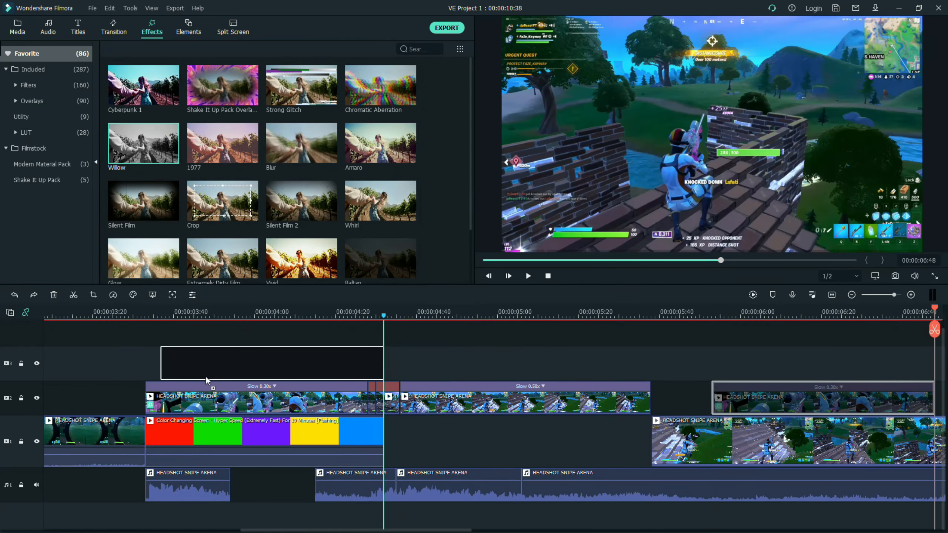
pyautogui.moveTo(205, 377); pyautogui.dragTo(189, 381)
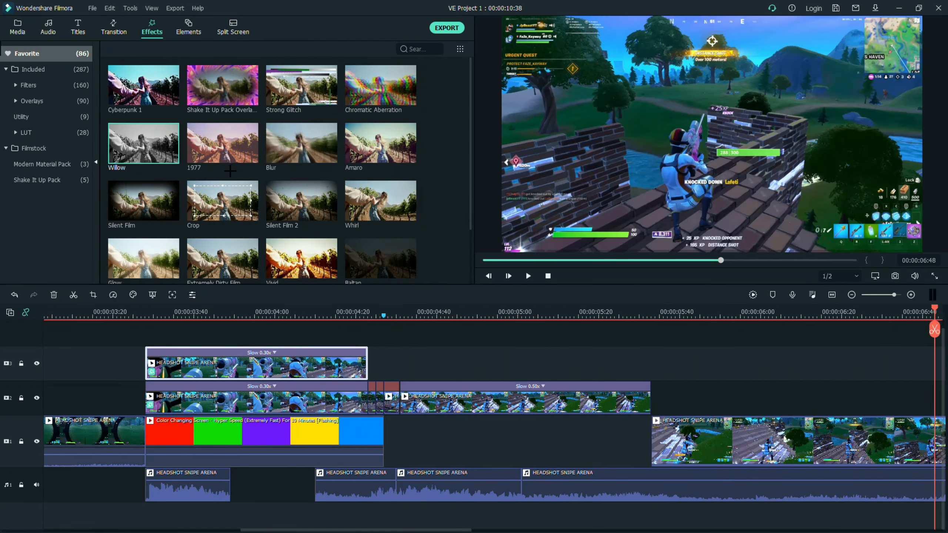
pyautogui.moveTo(125, 158); pyautogui.dragTo(198, 362)
# Add a custom animation keyframe at the start of the upper slow clip and lower its opacity to the minimum.
pyautogui.doubleClick(195, 364)
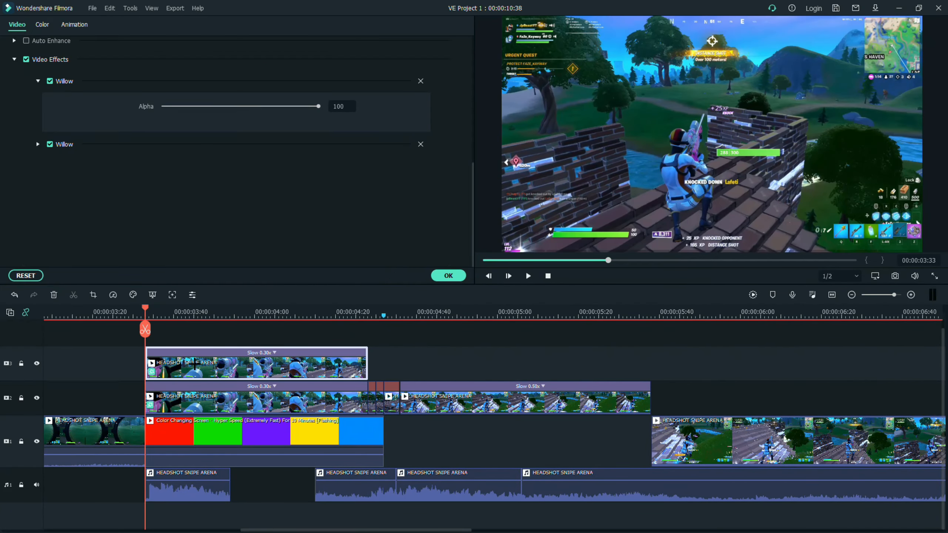
pyautogui.click(73, 23)
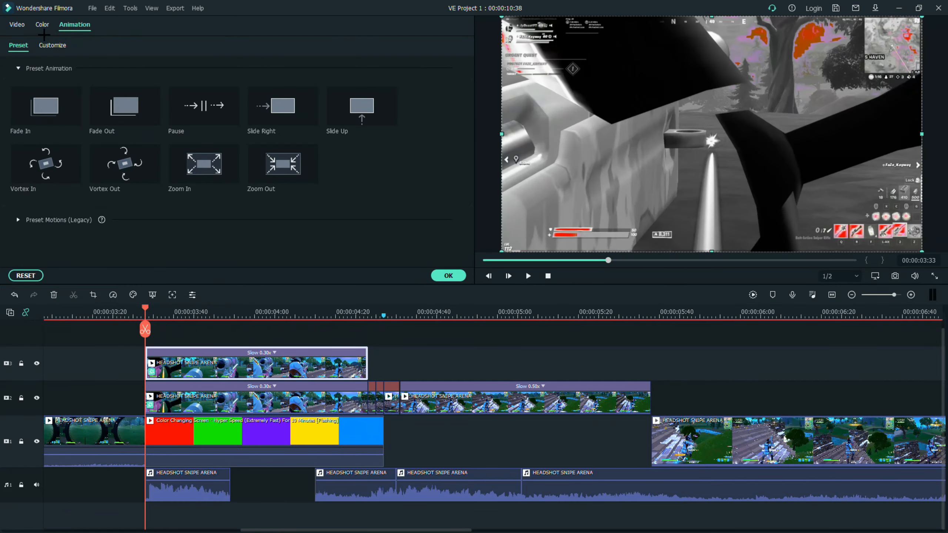
pyautogui.click(23, 24)
pyautogui.scroll(10, 49, 112)
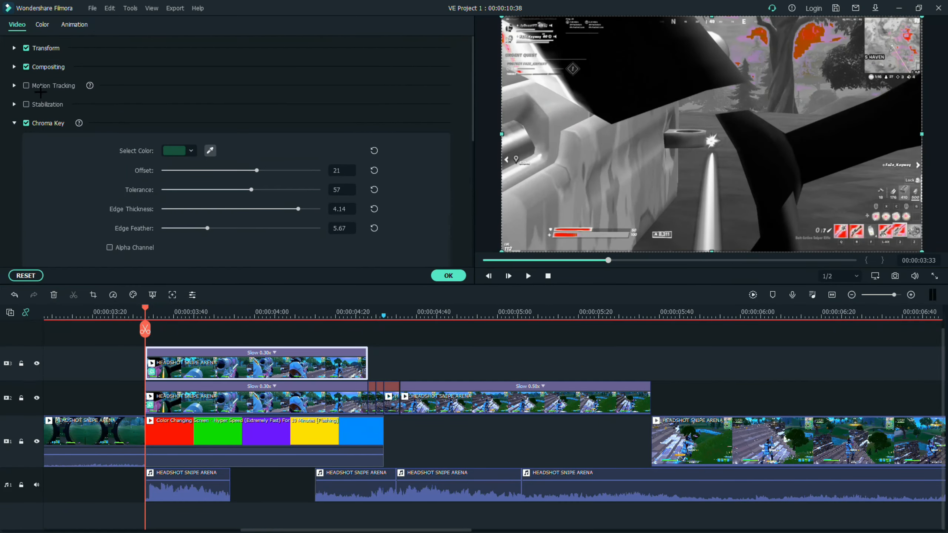
pyautogui.scroll(-5, 65, 97)
pyautogui.scroll(5, 66, 97)
pyautogui.click(67, 25)
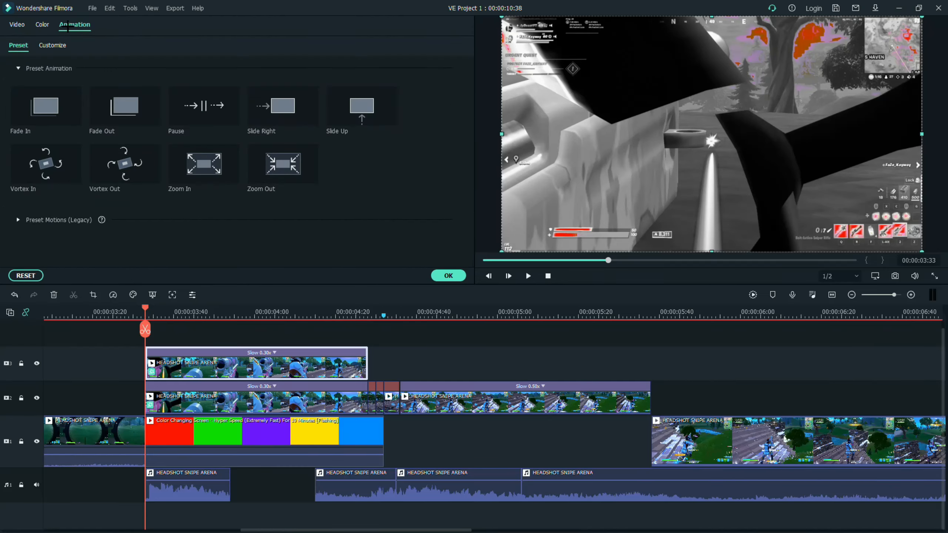
pyautogui.click(54, 47)
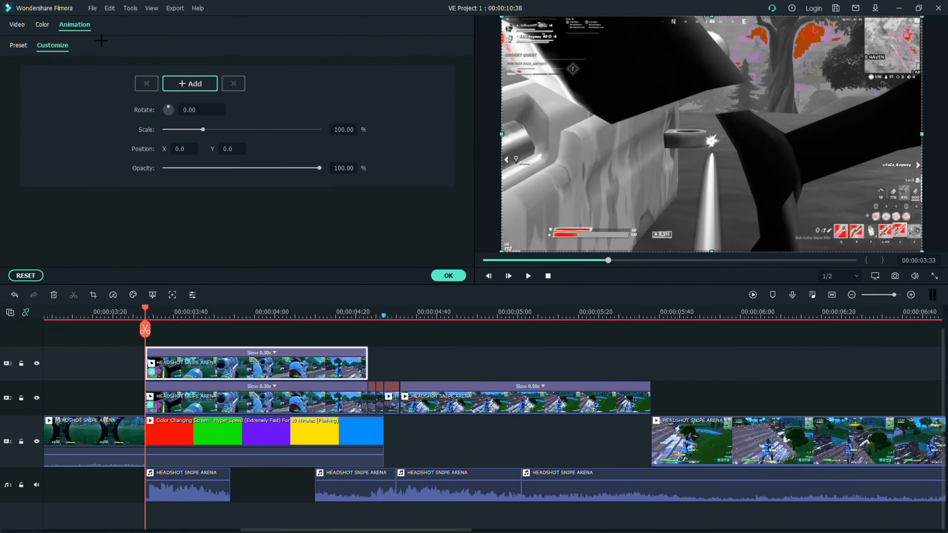
pyautogui.click(190, 83)
pyautogui.moveTo(316, 169); pyautogui.dragTo(164, 169)
# Create a second opacity keyframe on the upper slow clip at 00:00:04:06 with 100% opacity.
pyautogui.click(153, 312)
pyautogui.moveTo(183, 305); pyautogui.dragTo(279, 306)
pyautogui.moveTo(168, 168); pyautogui.dragTo(404, 168)
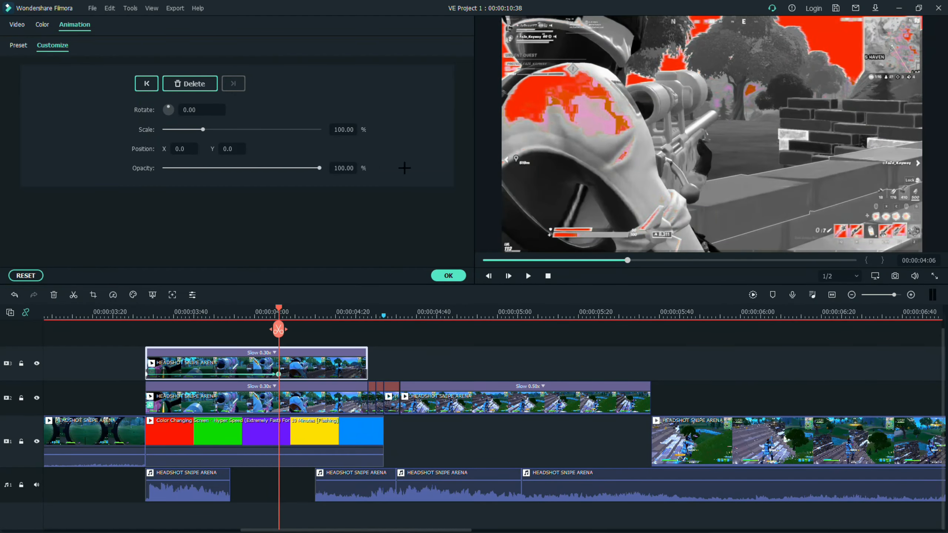
# Disable the Willow effect on the lower 0.30x slow clip and play back the fade into black and white.
pyautogui.moveTo(279, 309); pyautogui.dragTo(153, 309)
pyautogui.click(194, 397)
pyautogui.click(17, 25)
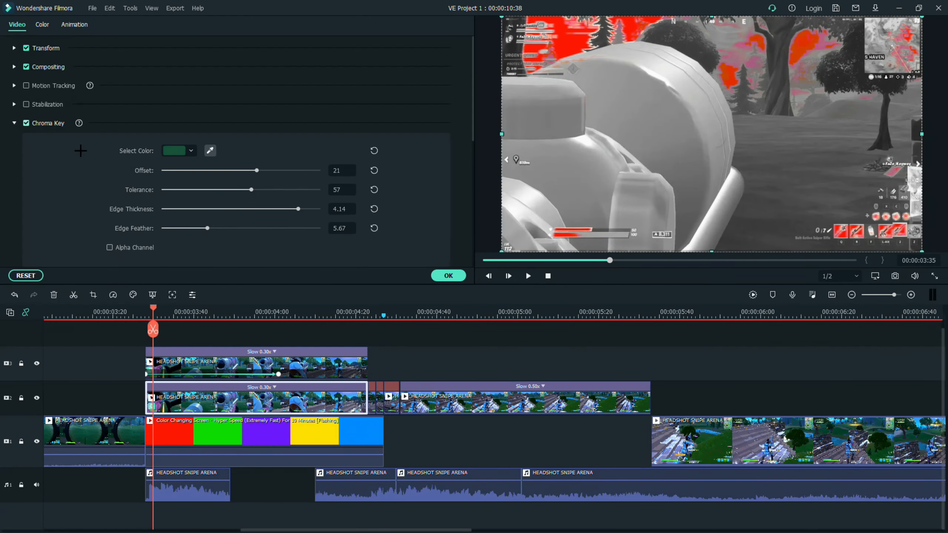
pyautogui.scroll(-4, 90, 219)
pyautogui.click(49, 207)
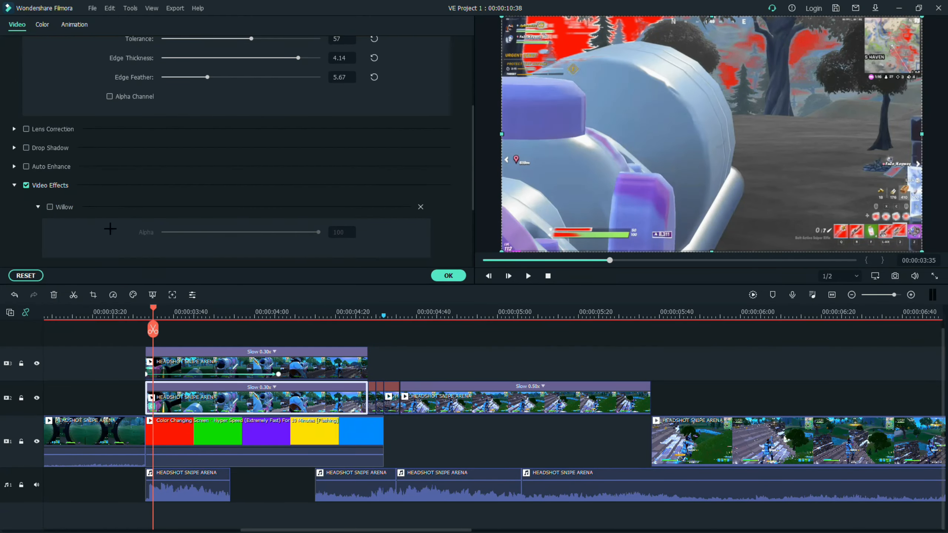
pyautogui.press('space')
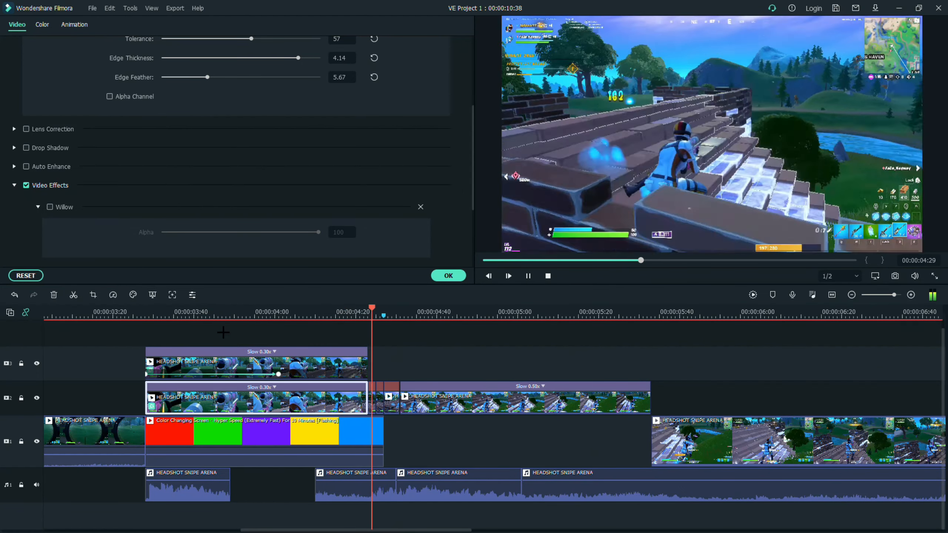
# Move the upper slow clip's second opacity keyframe earlier to shorten the fade, and preview the result.
pyautogui.click(281, 378)
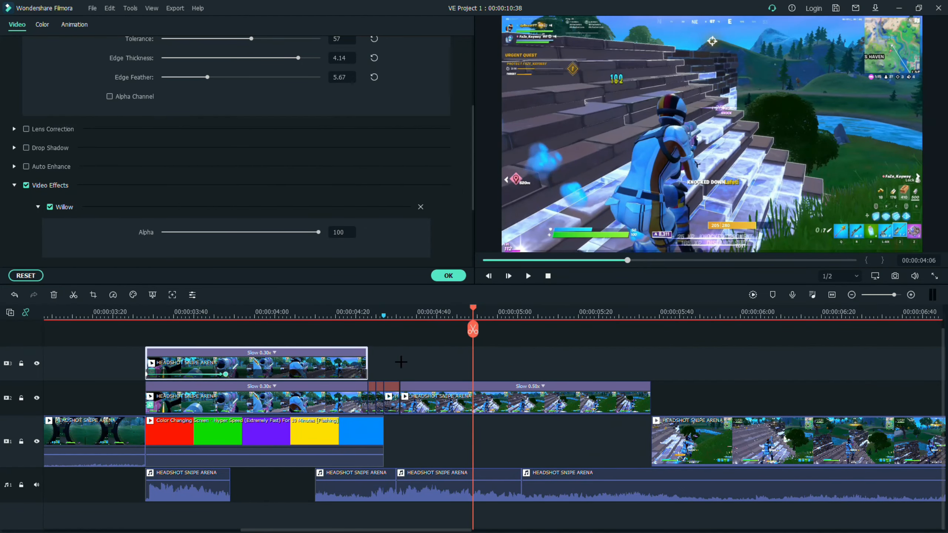
pyautogui.moveTo(478, 310); pyautogui.dragTo(215, 320)
pyautogui.press('space')
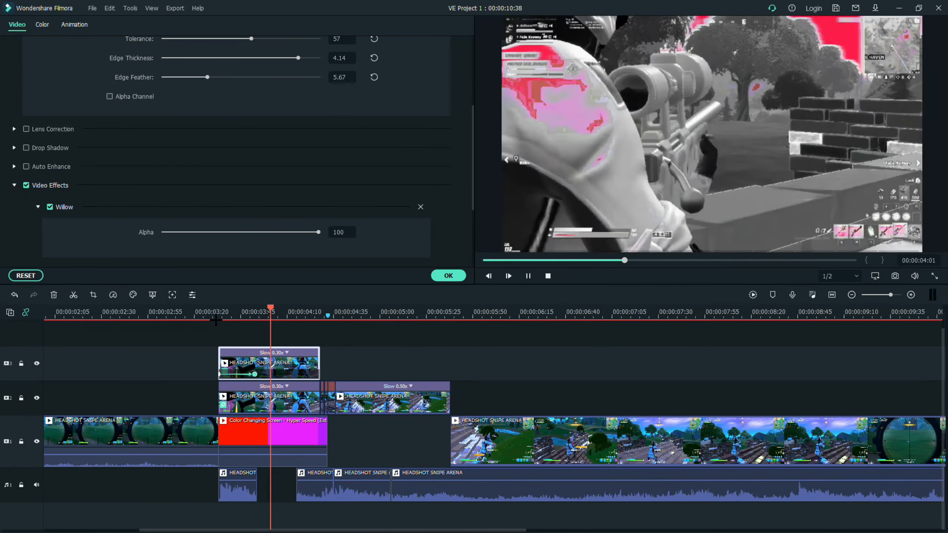
pyautogui.press('space')
pyautogui.click(449, 275)
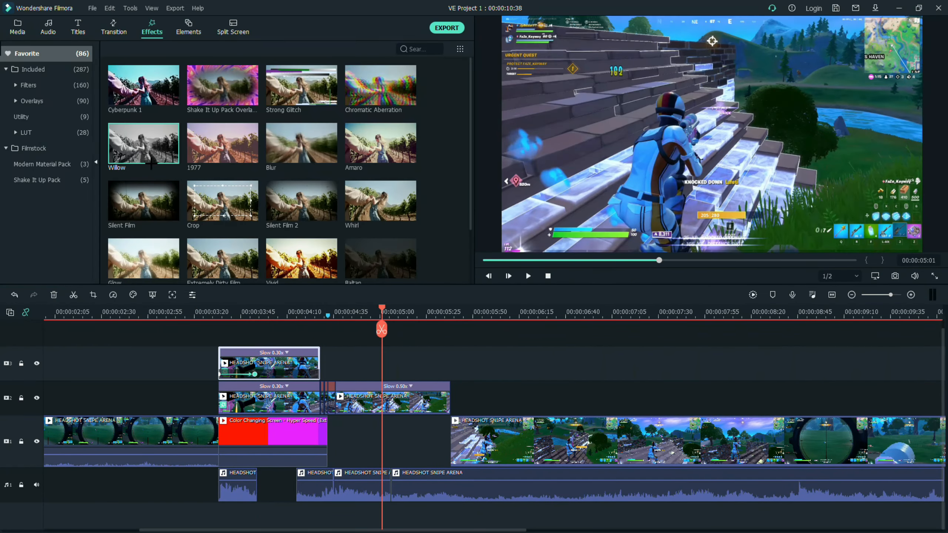
# Place a Willow effect on the upper track after the slow clip, and paste the upper slow clip's effect onto the first two short fast clips.
pyautogui.moveTo(147, 159); pyautogui.dragTo(344, 365)
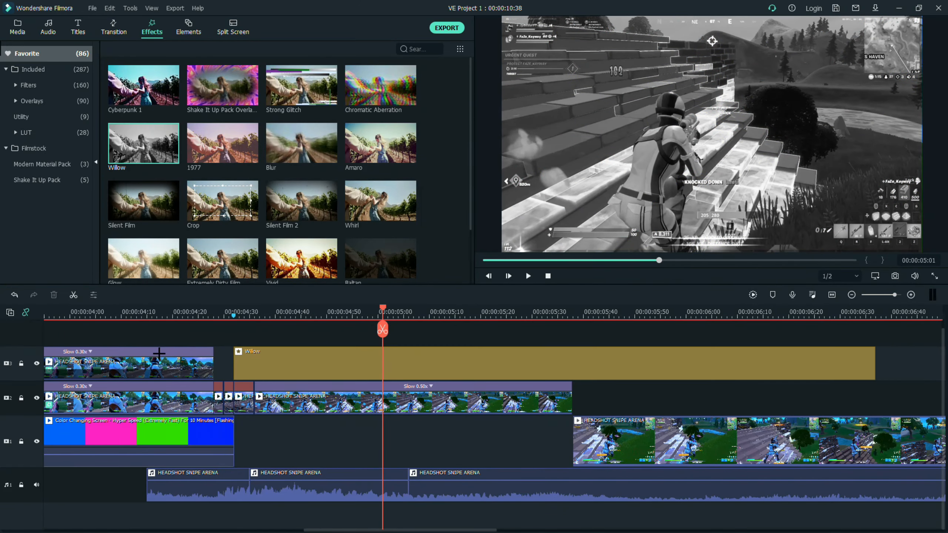
pyautogui.rightClick(158, 355)
pyautogui.click(187, 377)
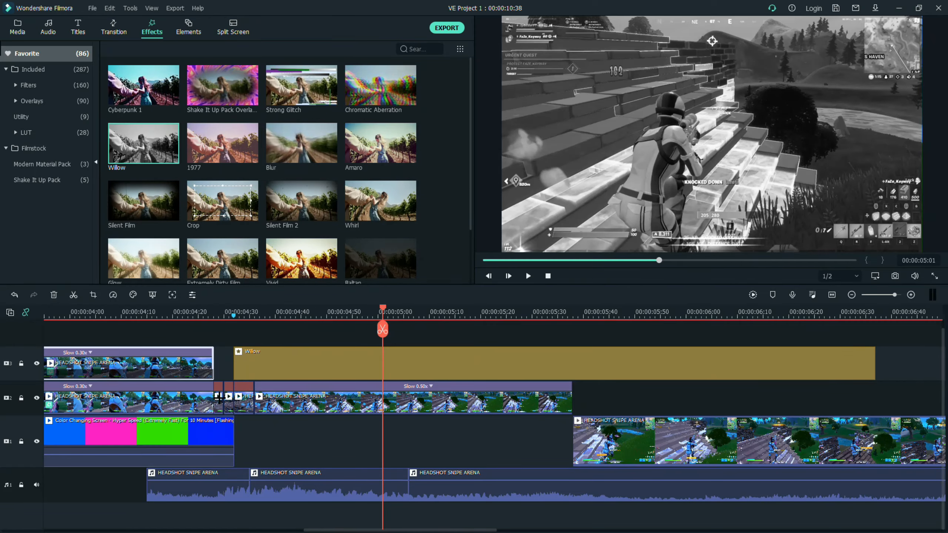
pyautogui.rightClick(219, 398)
pyautogui.click(257, 389)
pyautogui.rightClick(226, 398)
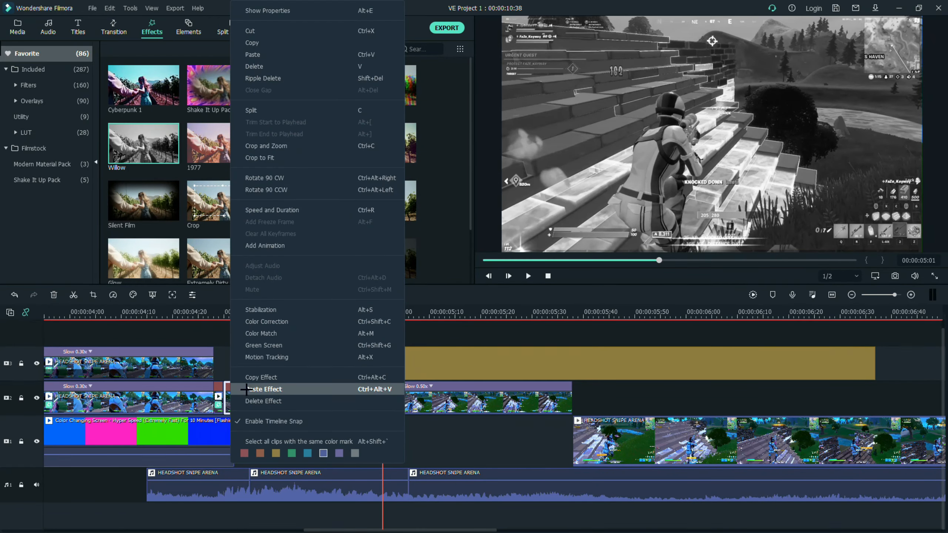
pyautogui.click(246, 389)
# Delete the separate Willow effect from the upper track and play back from 00:00:04:25.
pyautogui.click(285, 365)
pyautogui.press('Delete')
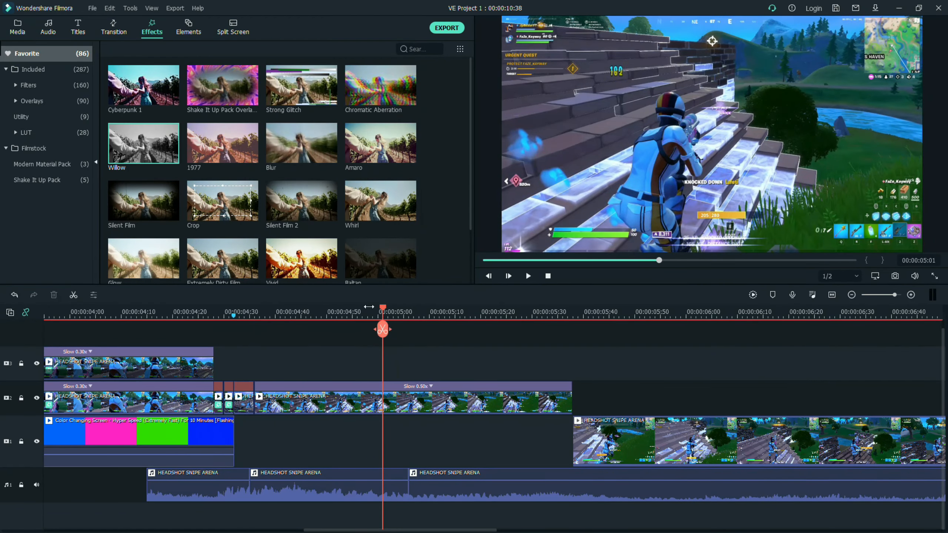
pyautogui.moveTo(383, 310); pyautogui.dragTo(198, 350)
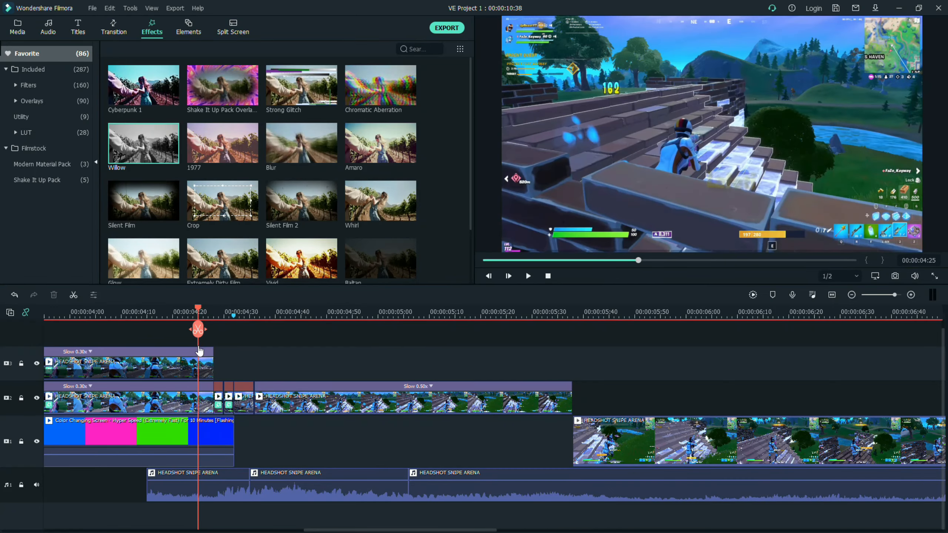
pyautogui.press('space')
# Add a Dissolve transition at the start of the Color Changing Screen clip, shorten it to a brief fade, and play back from 00:00:03:21.
pyautogui.moveTo(372, 305); pyautogui.dragTo(59, 346)
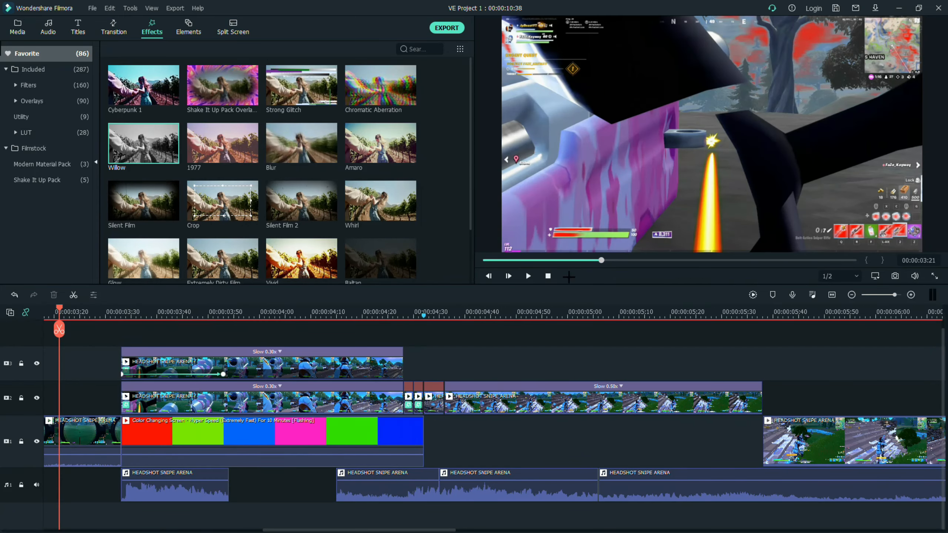
pyautogui.click(183, 399)
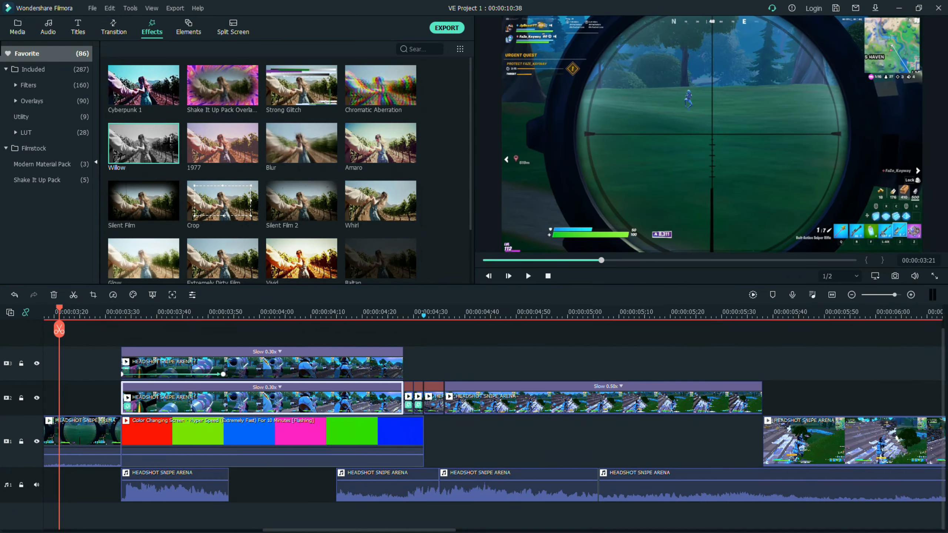
pyautogui.click(119, 30)
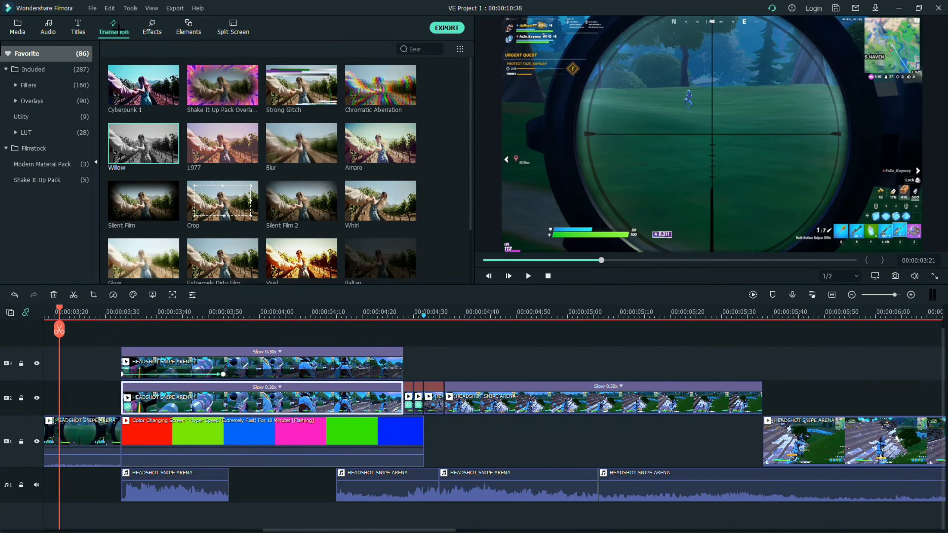
pyautogui.click(156, 28)
pyautogui.click(140, 337)
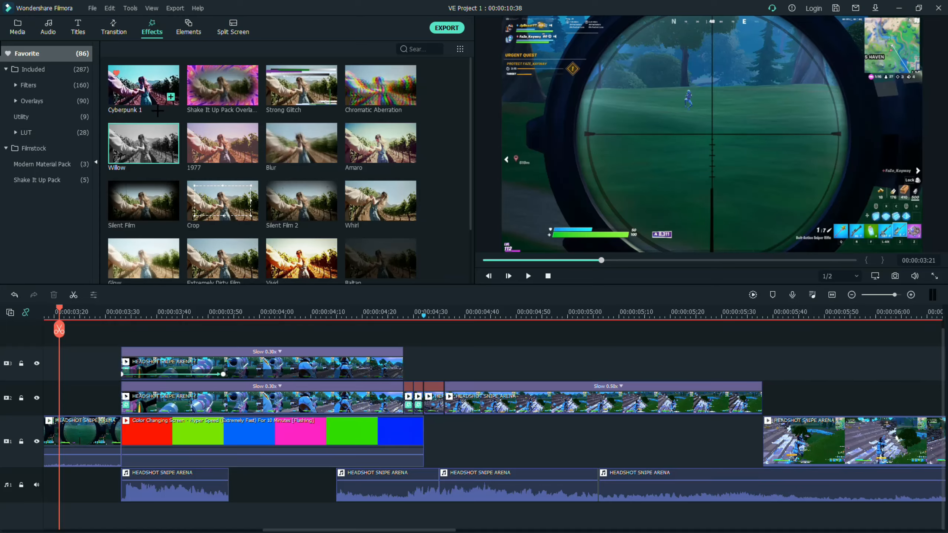
pyautogui.click(113, 28)
pyautogui.moveTo(222, 85); pyautogui.dragTo(157, 443)
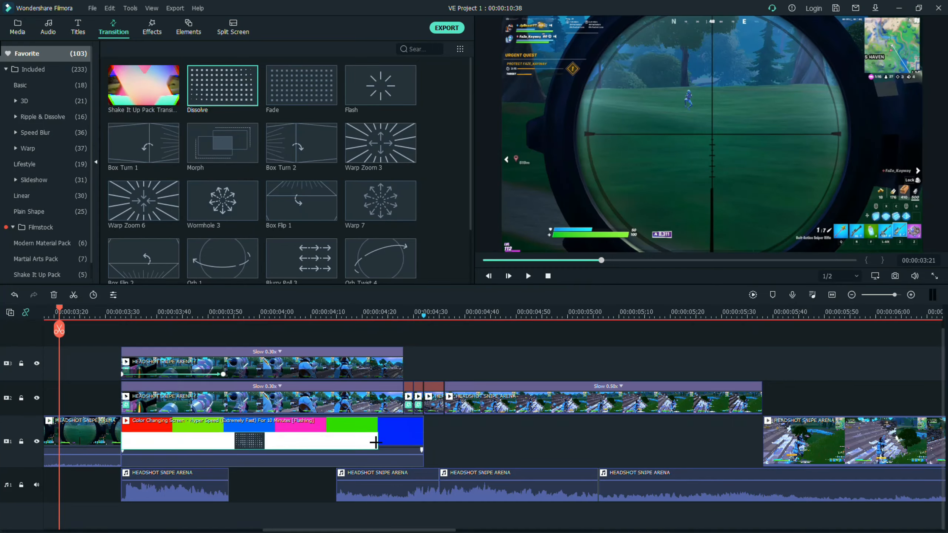
pyautogui.press('space')
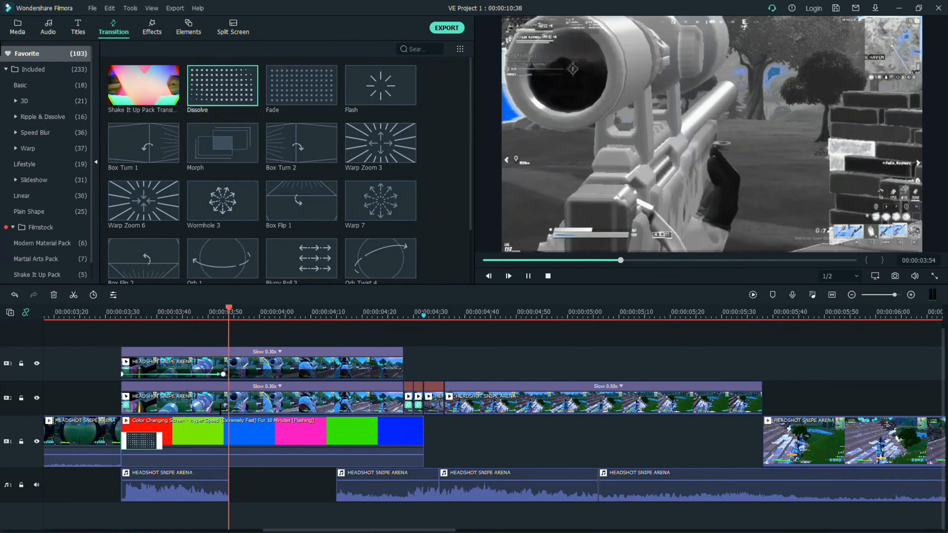
pyautogui.press('space')
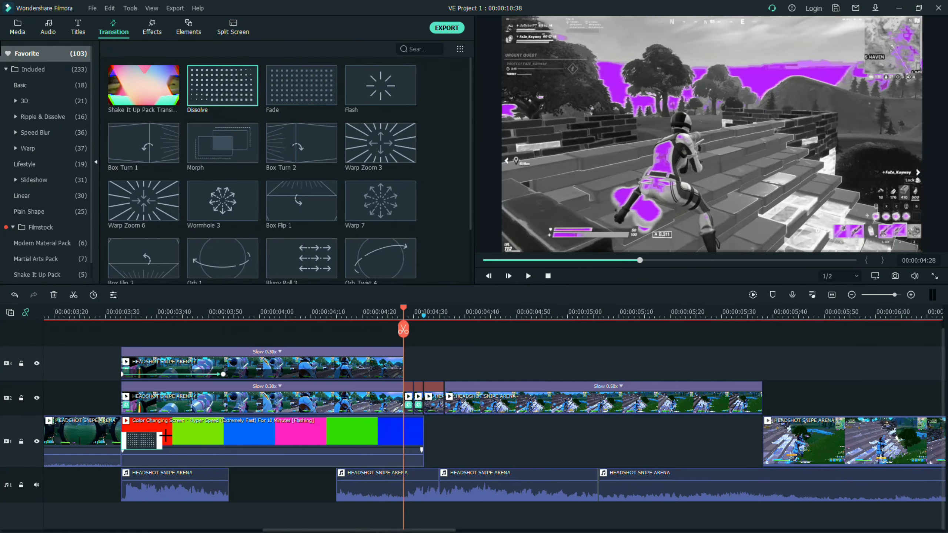
# Move the playhead back to 00:00:04:22 and search the Included effects for "vig".
pyautogui.click(603, 329)
pyautogui.moveTo(603, 328); pyautogui.dragTo(373, 329)
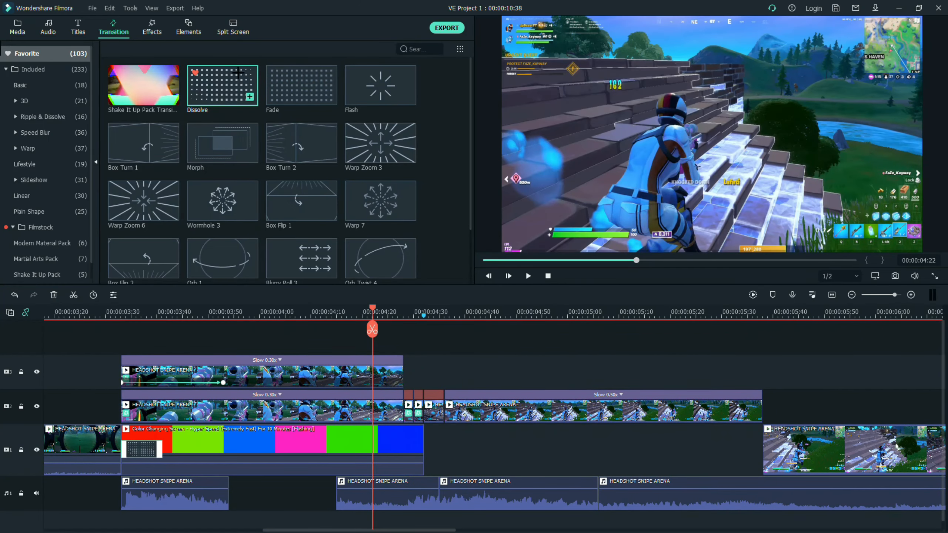
pyautogui.click(152, 26)
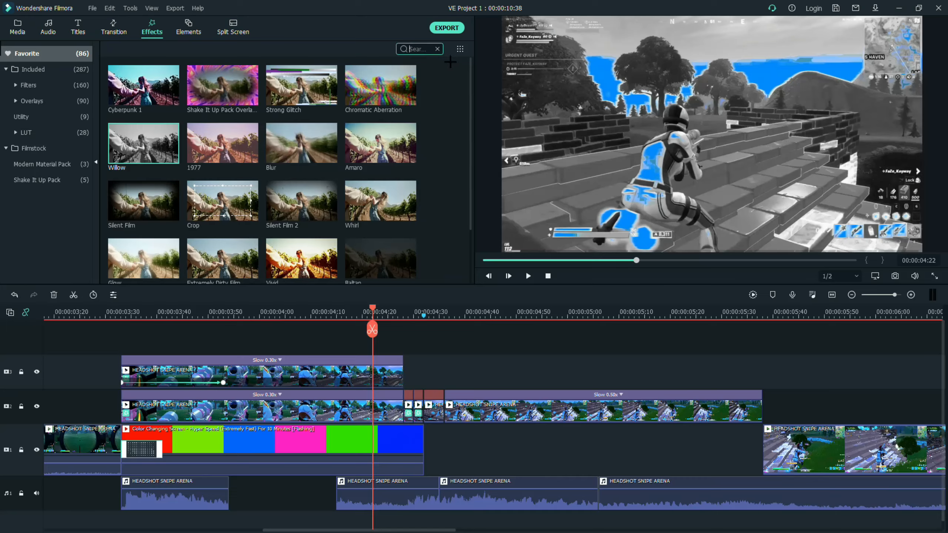
pyautogui.write('vig')
pyautogui.press('BackSpace')
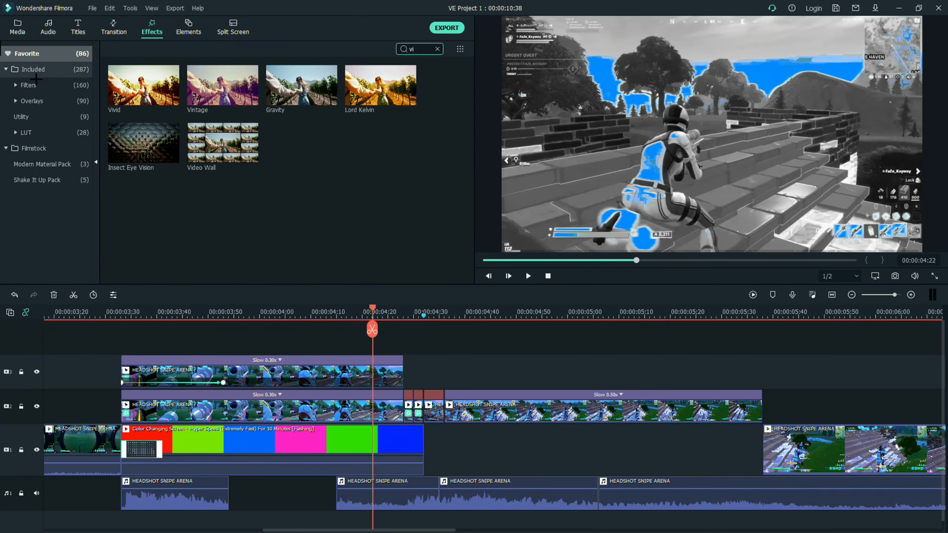
pyautogui.write('g')
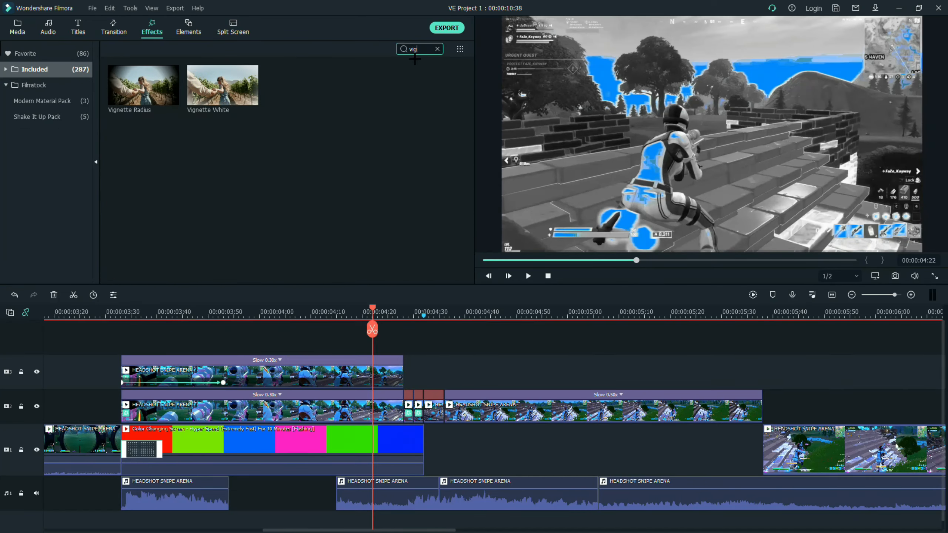
pyautogui.moveTo(170, 96); pyautogui.dragTo(173, 359)
pyautogui.moveTo(815, 370); pyautogui.dragTo(399, 402)
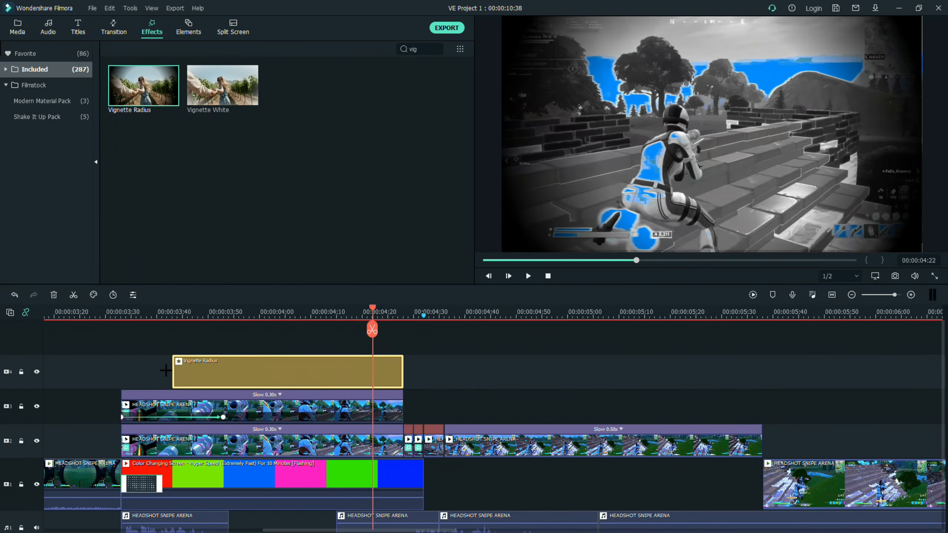
pyautogui.moveTo(172, 369); pyautogui.dragTo(291, 371)
pyautogui.press('Delete')
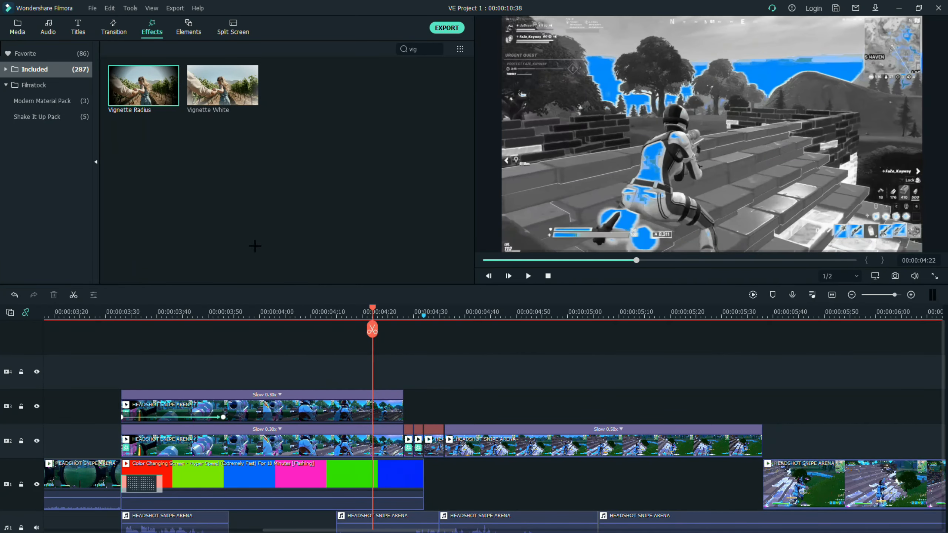
# Apply the Vignette Radius effect directly to the upper slow clip and play back the slow section.
pyautogui.click(228, 407)
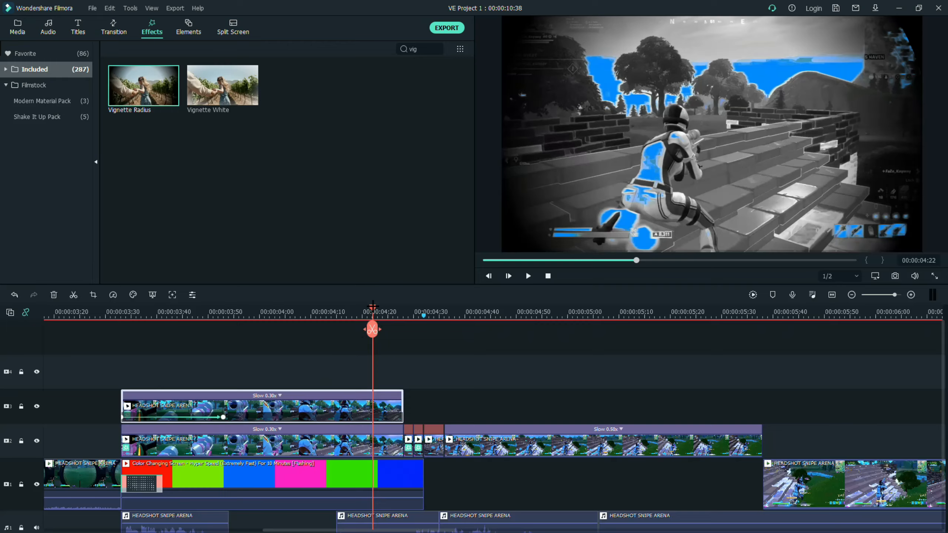
pyautogui.moveTo(373, 310); pyautogui.dragTo(157, 332)
pyautogui.press('space')
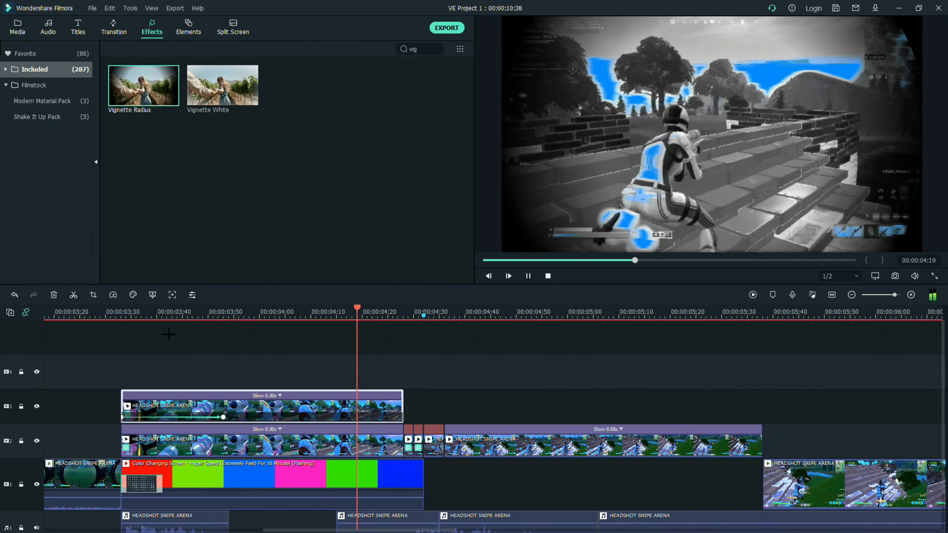
pyautogui.press('space')
# Set the Vignette Radius effect's radius to 96 on the upper slow clip and preview the result.
pyautogui.doubleClick(290, 408)
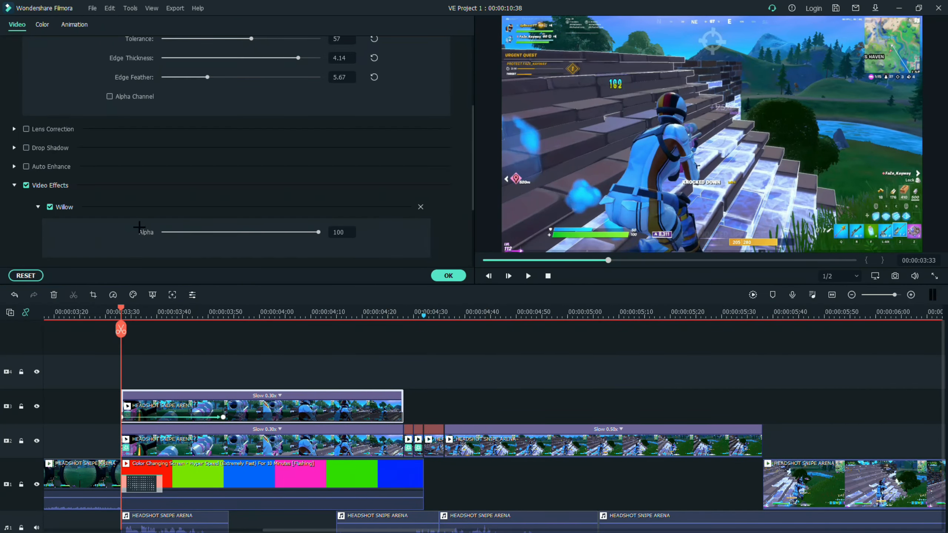
pyautogui.scroll(-3, 138, 227)
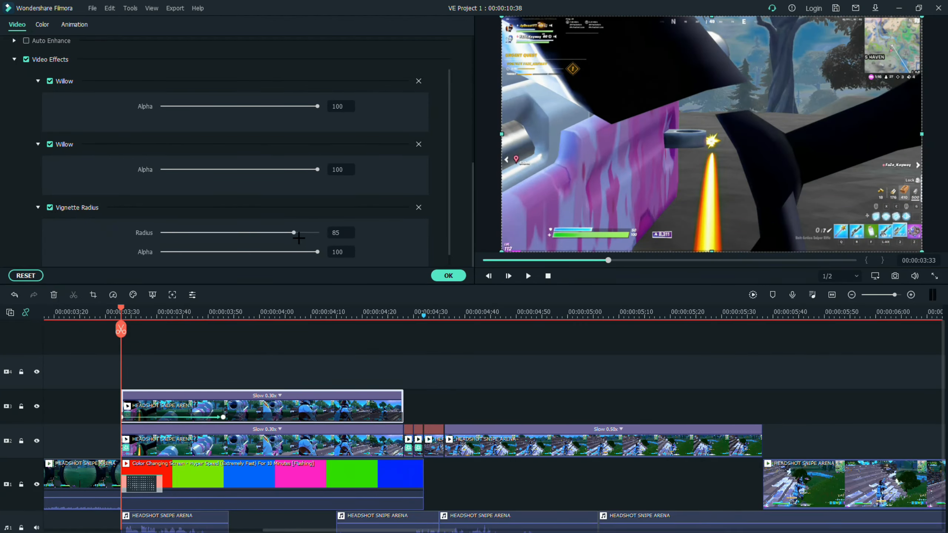
pyautogui.moveTo(286, 236); pyautogui.dragTo(259, 239)
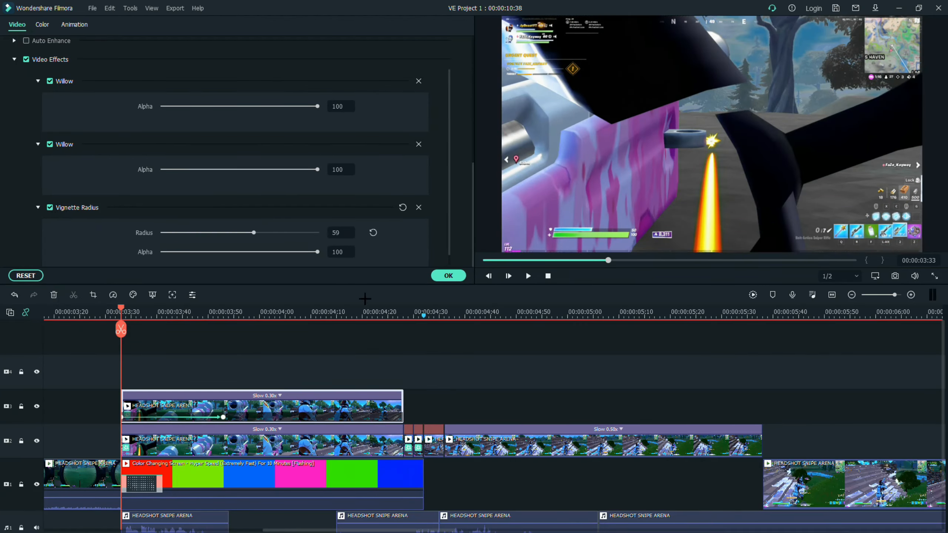
pyautogui.moveTo(121, 307); pyautogui.dragTo(305, 329)
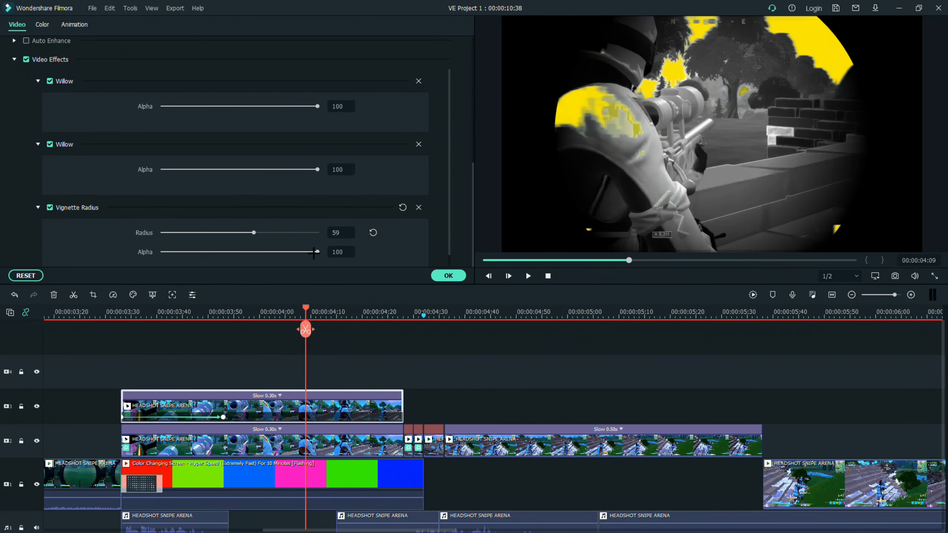
pyautogui.moveTo(311, 253)
pyautogui.mouseDown()
pyautogui.moveTo(201, 252)
pyautogui.moveTo(321, 256)
pyautogui.mouseUp()
pyautogui.moveTo(254, 232); pyautogui.dragTo(310, 233)
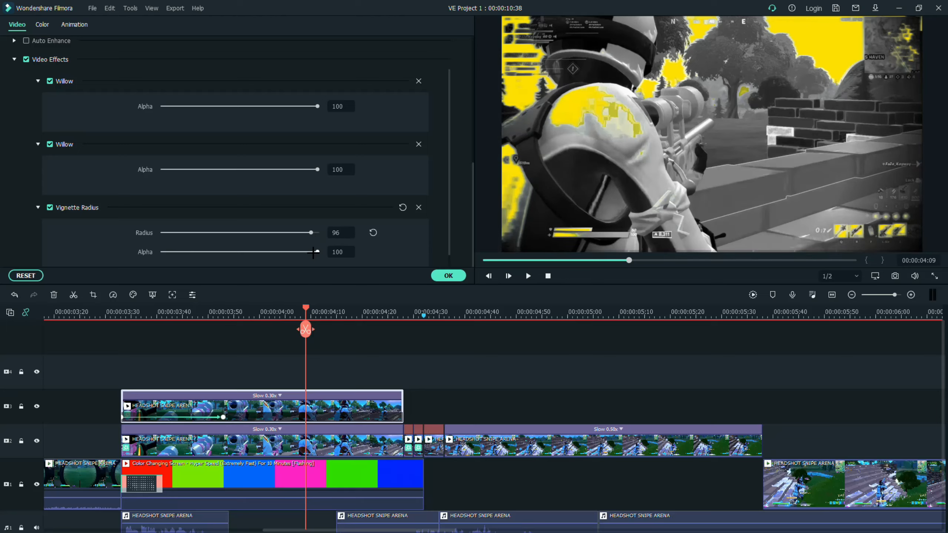
pyautogui.click(442, 277)
pyautogui.press('space')
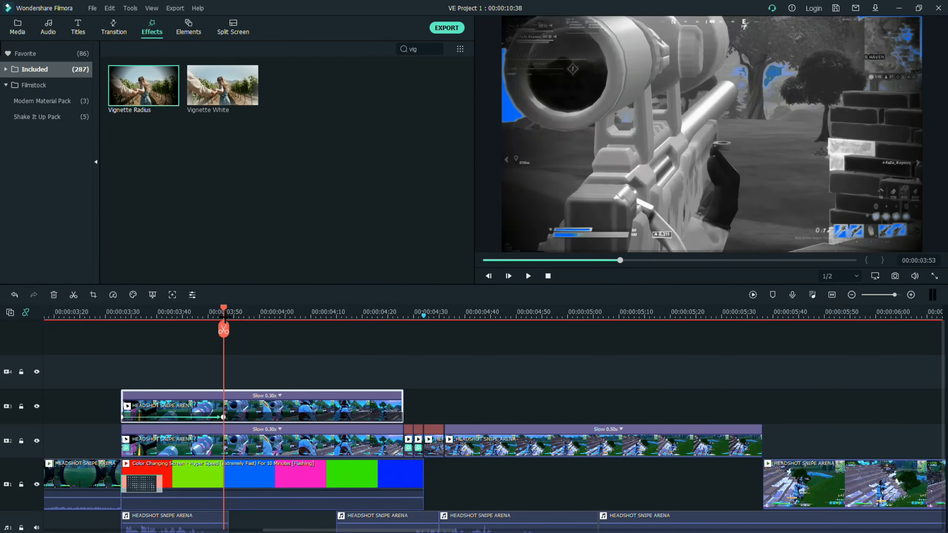
pyautogui.press('space')
# Copy the upper slow clip's effects, paste them onto the first two short fast clips, and check the frame at 00:00:04:31.
pyautogui.rightClick(336, 400)
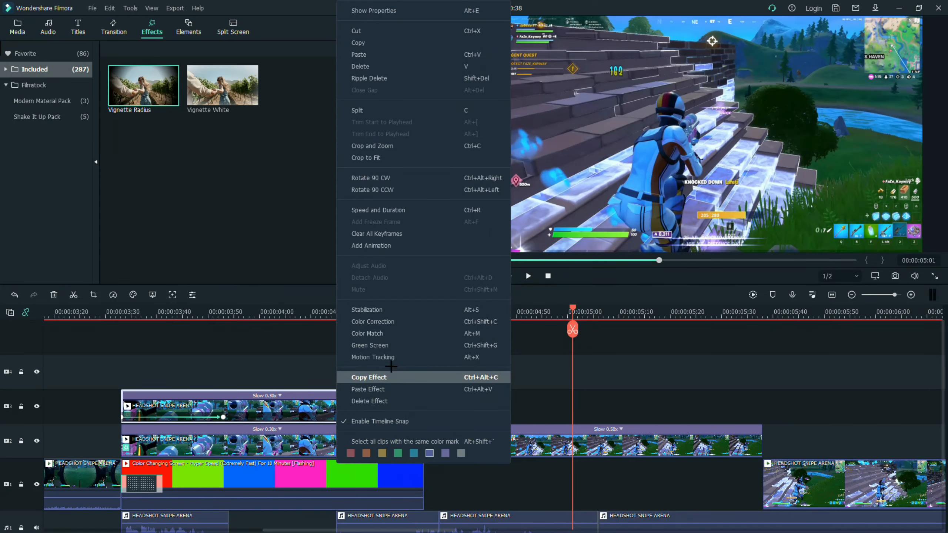
pyautogui.click(378, 377)
pyautogui.rightClick(411, 441)
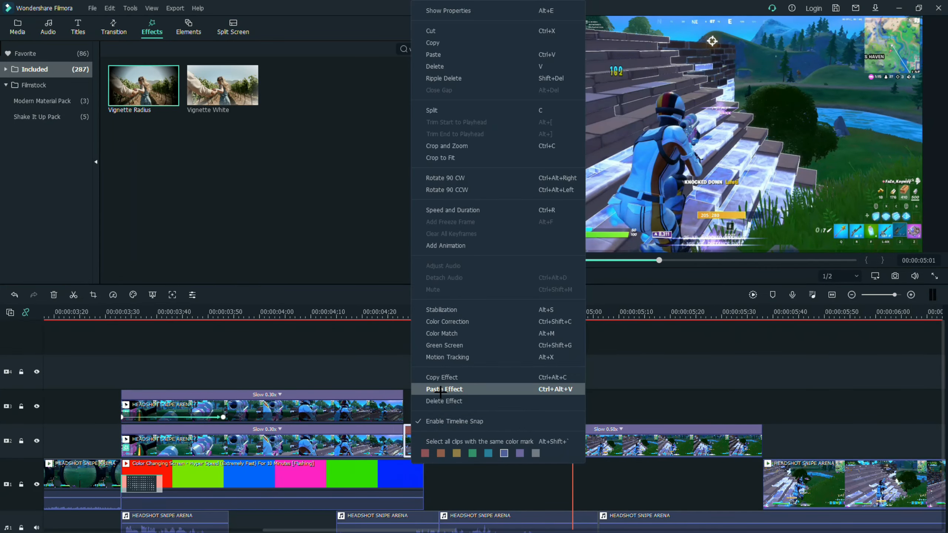
pyautogui.click(443, 388)
pyautogui.rightClick(418, 434)
pyautogui.click(442, 389)
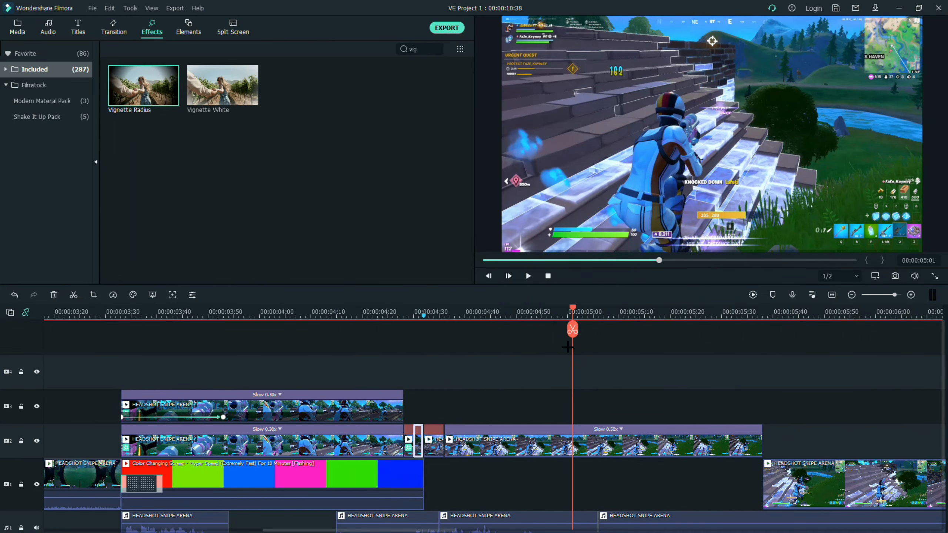
pyautogui.click(461, 310)
pyautogui.click(417, 310)
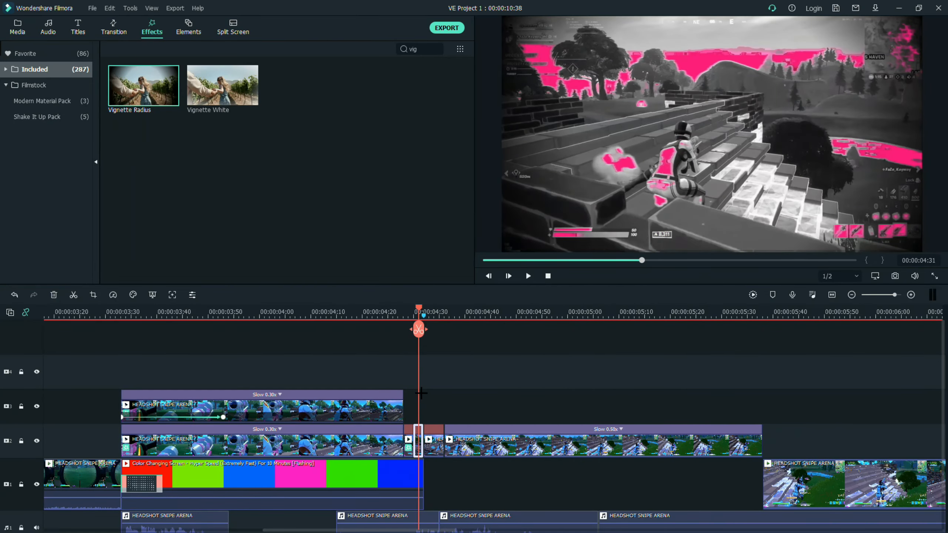
# Search the effects for "nar" and place the Narrow effect on the top track starting at about 00:00:04:09.
pyautogui.click(100, 310)
pyautogui.click(437, 49)
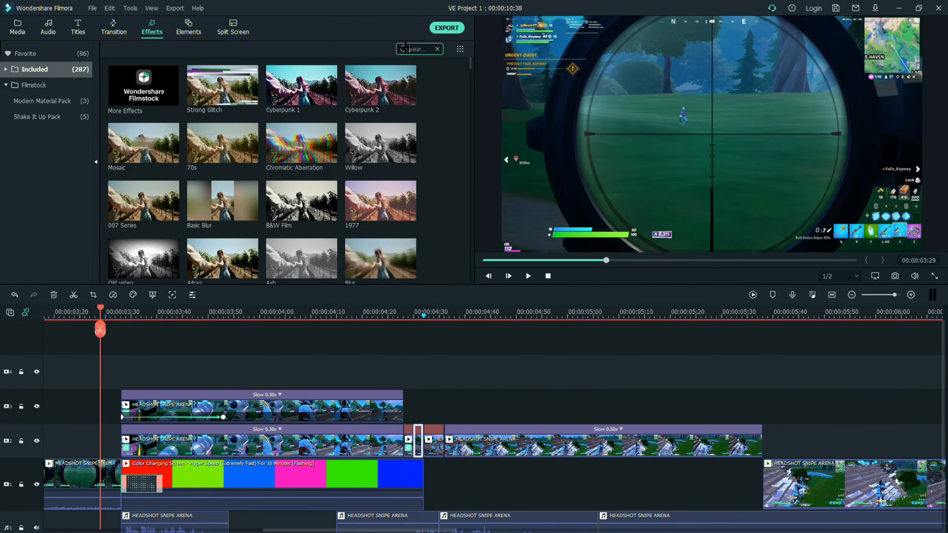
pyautogui.write('nar')
pyautogui.moveTo(116, 75); pyautogui.dragTo(307, 374)
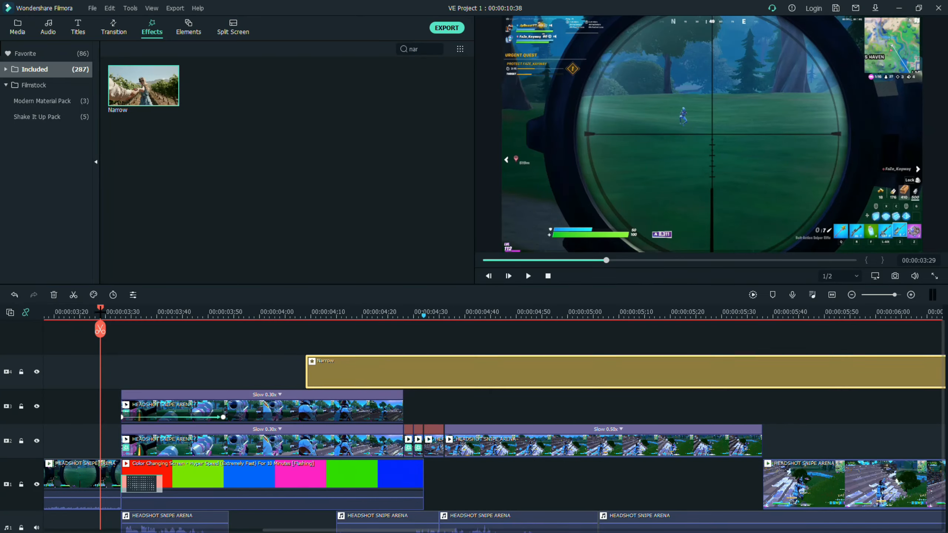
# Split the Narrow effect at 00:00:04:32 and delete the part after the cut.
pyautogui.moveTo(100, 312); pyautogui.dragTo(423, 317)
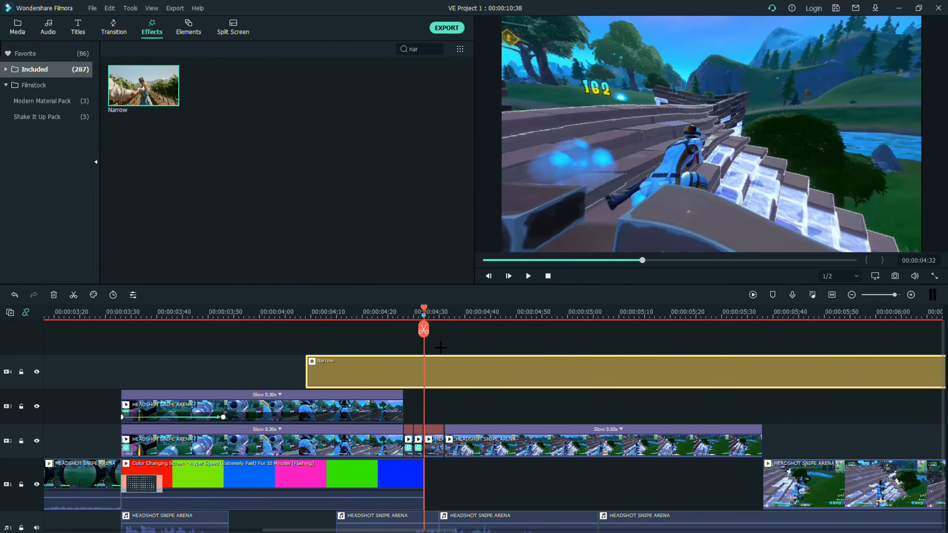
pyautogui.click(424, 328)
pyautogui.click(447, 367)
pyautogui.press('Delete')
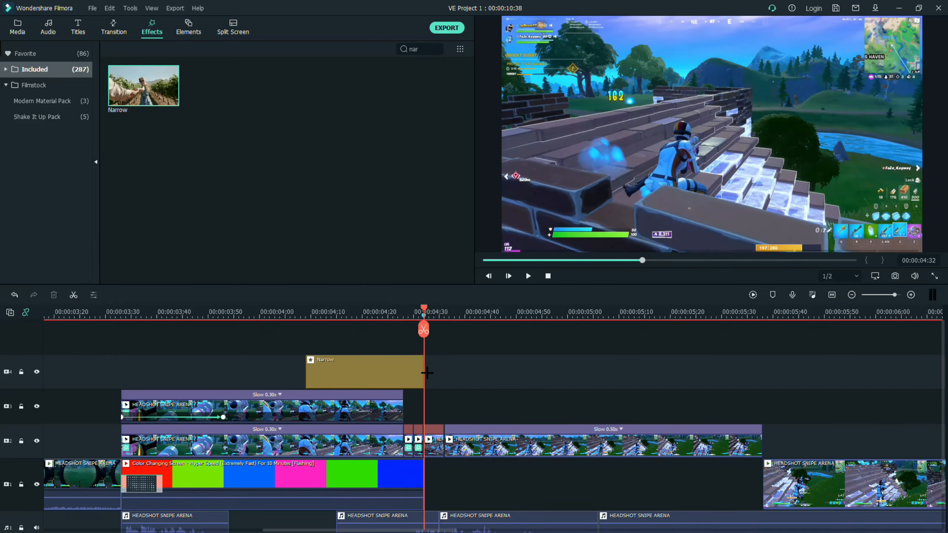
pyautogui.press('Left')
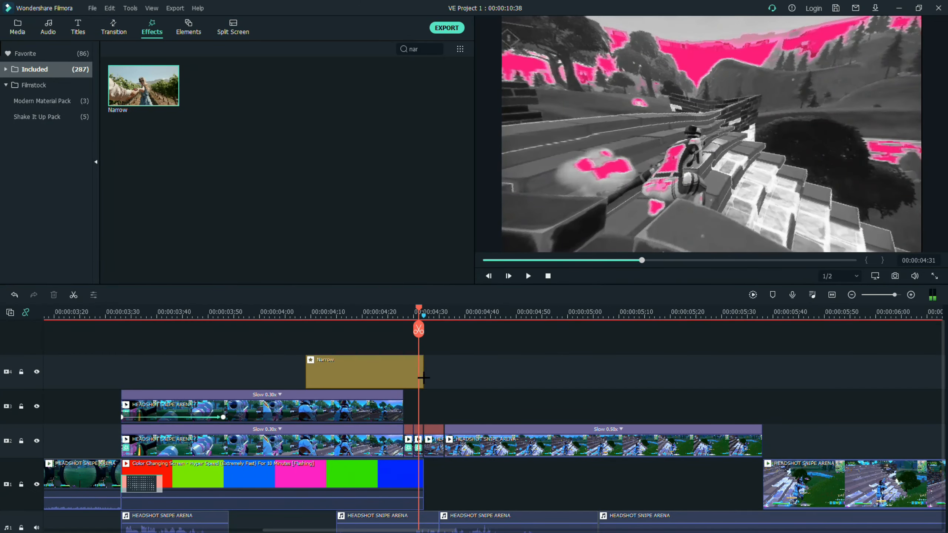
pyautogui.press('Left')
pyautogui.click(414, 328)
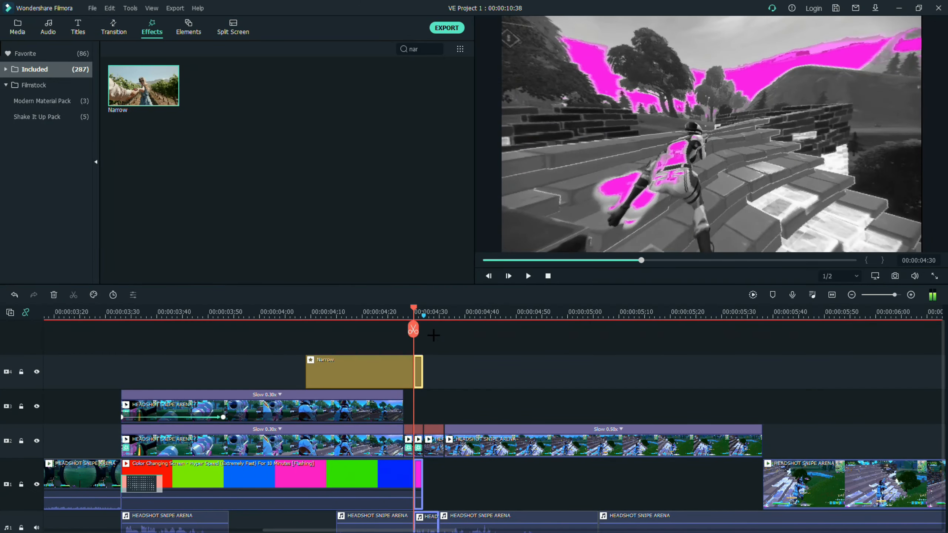
pyautogui.press('Left')
pyautogui.hotkey('ctrl', 'z')
# Split the Narrow effect every two frames from 00:00:04:11 to 00:00:04:27, leaving a slightly longer piece at the end.
pyautogui.click(412, 373)
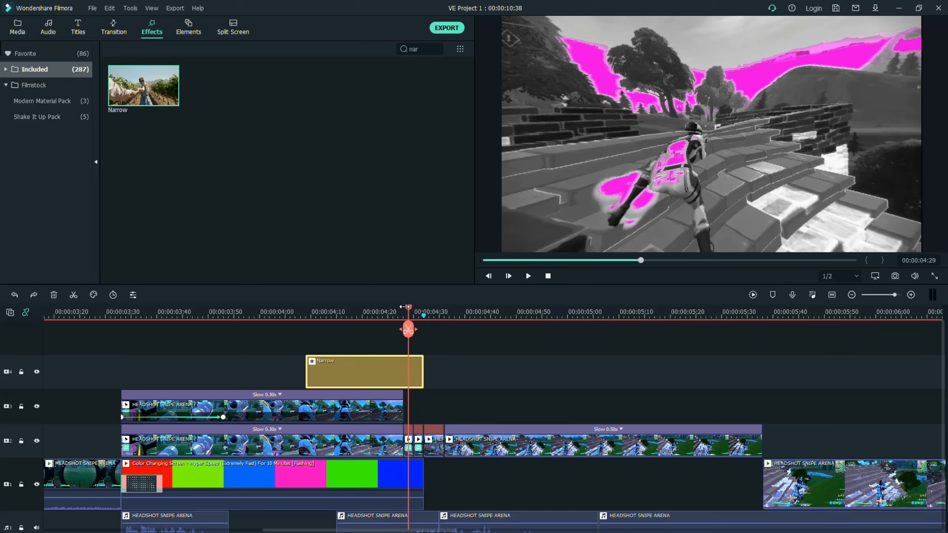
pyautogui.moveTo(404, 306); pyautogui.dragTo(306, 313)
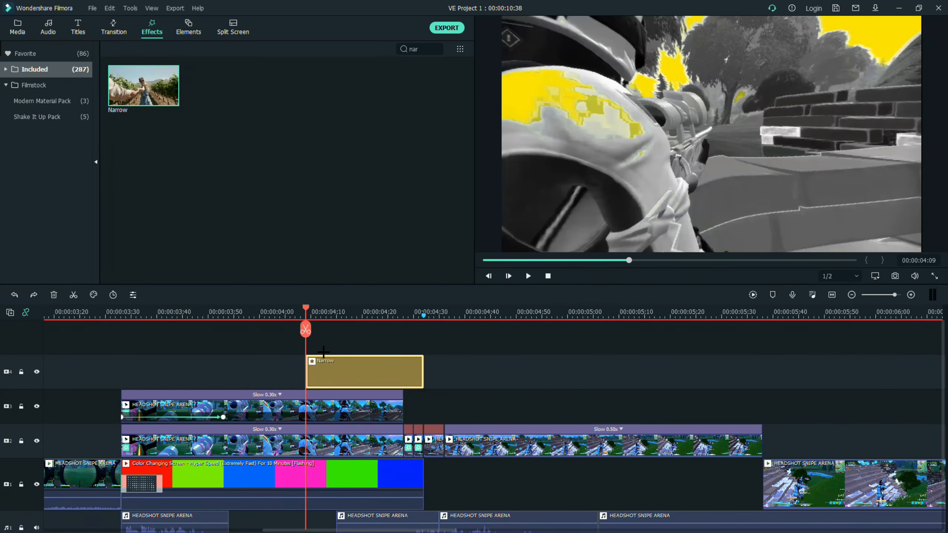
pyautogui.press('Right')
pyautogui.press('Right')
pyautogui.click(316, 329)
pyautogui.click(327, 331)
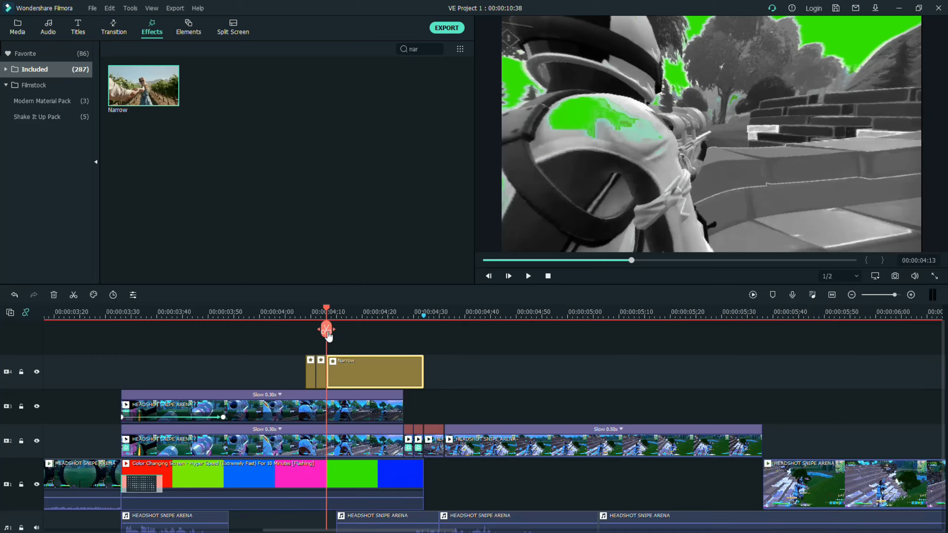
pyautogui.click(337, 315)
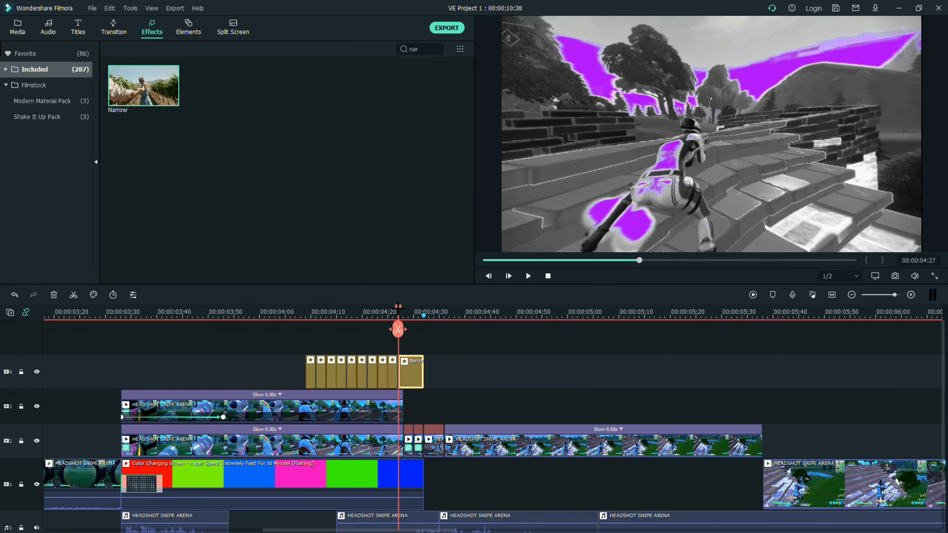
pyautogui.click(404, 313)
pyautogui.moveTo(403, 314); pyautogui.dragTo(410, 324)
# Adjust the Narrow effect's Percentage piece by piece, with 47 on the second-to-last piece, and check the frames up to 00:00:04:31.
pyautogui.doubleClick(411, 363)
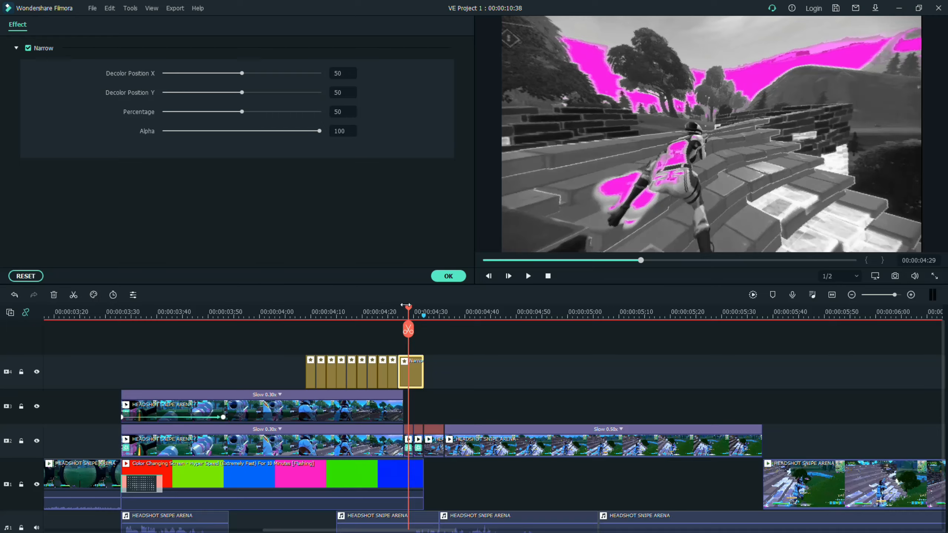
pyautogui.press('space')
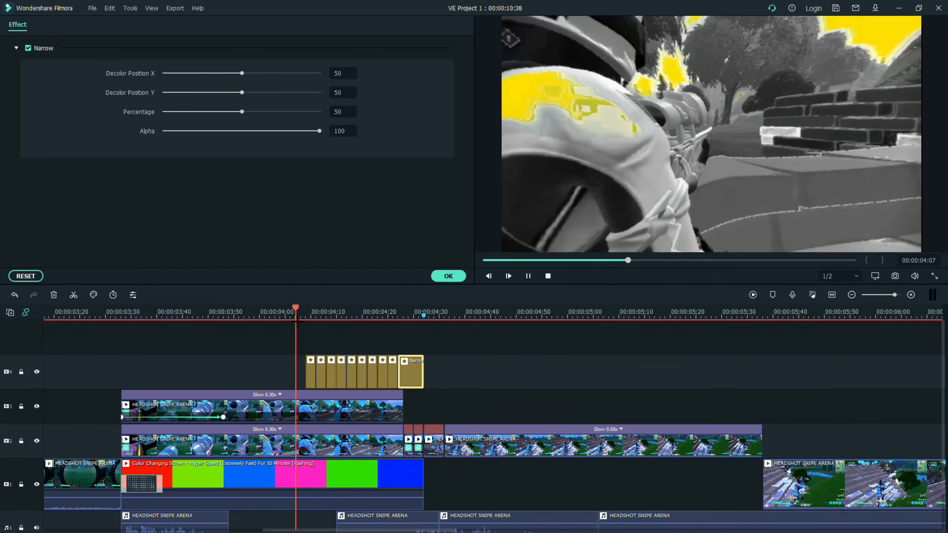
pyautogui.press('space')
pyautogui.moveTo(315, 310); pyautogui.dragTo(305, 310)
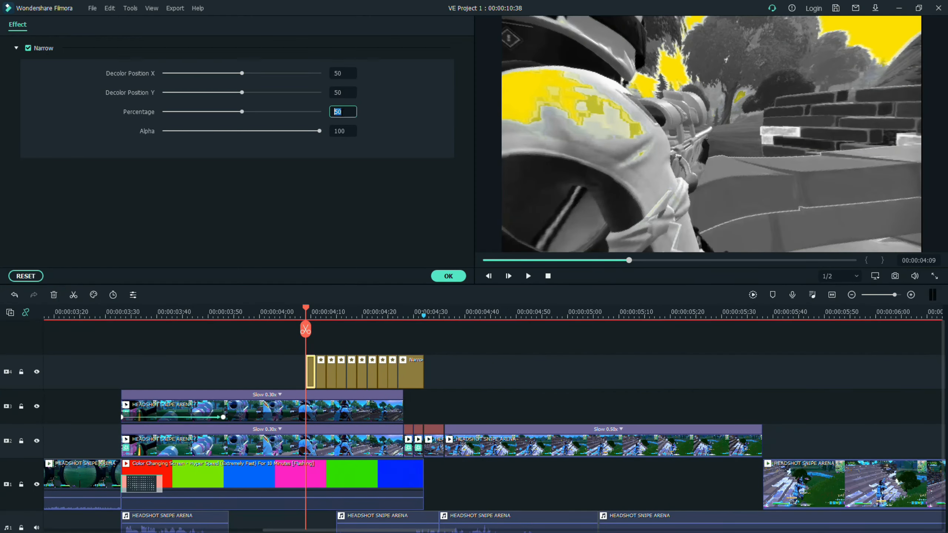
pyautogui.click(320, 368)
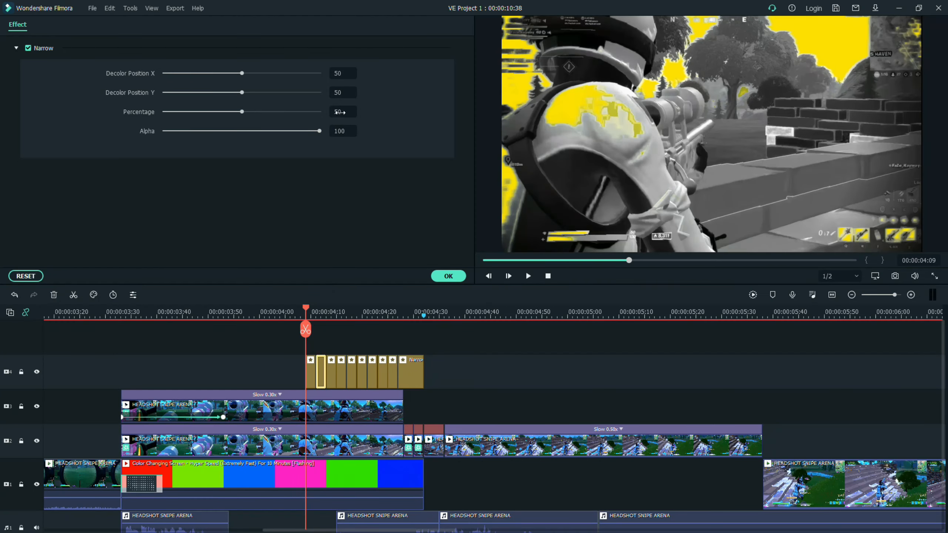
pyautogui.click(333, 369)
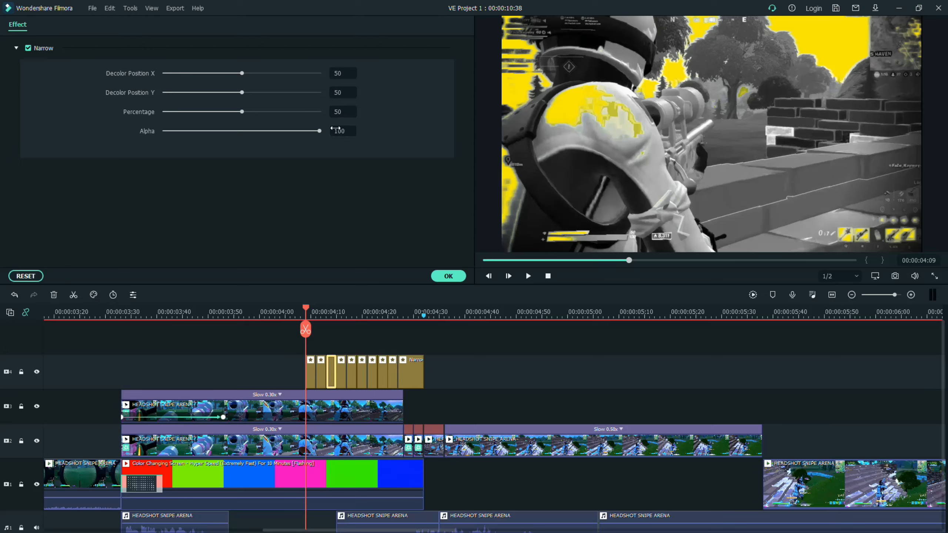
pyautogui.click(340, 370)
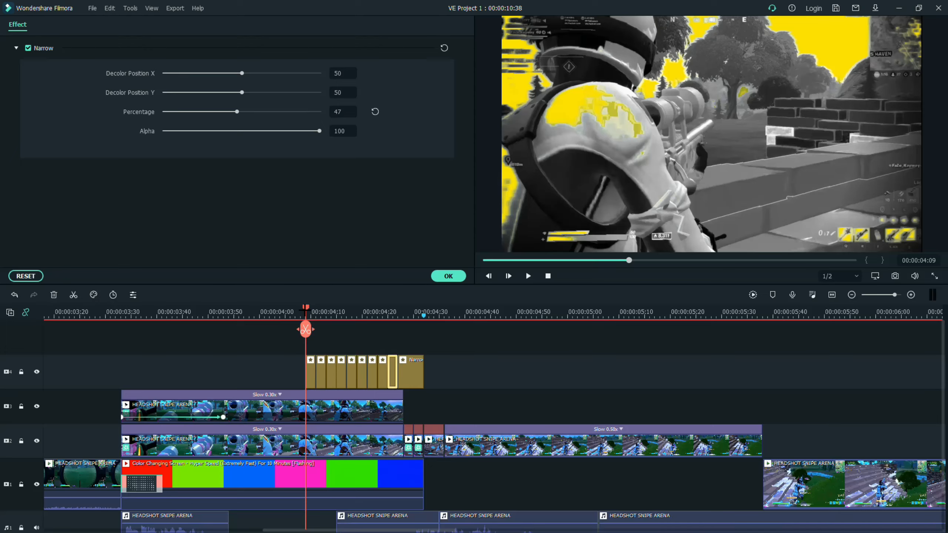
pyautogui.moveTo(306, 310); pyautogui.dragTo(419, 311)
pyautogui.click(448, 276)
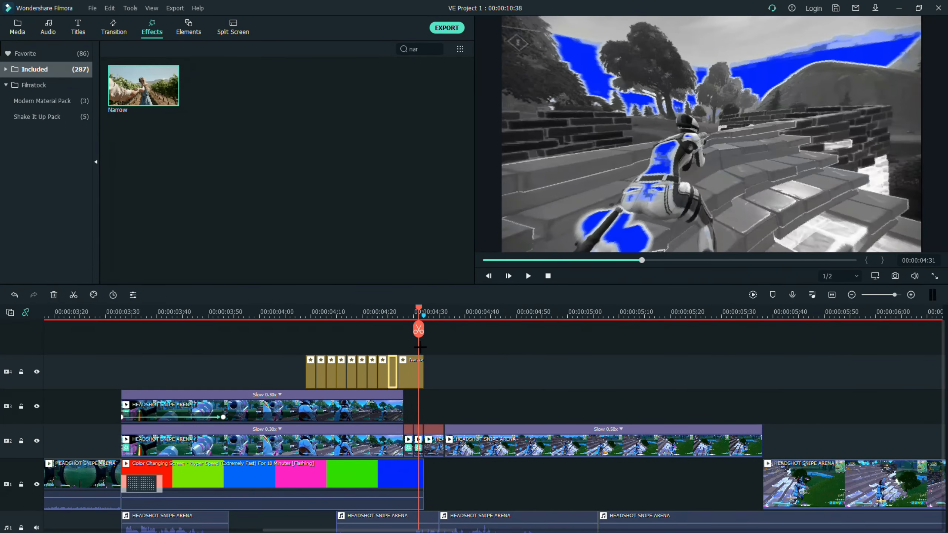
# Search the effects for "ex", place Extreme on a new top track from 00:00:04:30, and cut off the part after 00:00:04:35.
pyautogui.moveTo(420, 347); pyautogui.dragTo(425, 345)
pyautogui.click(438, 49)
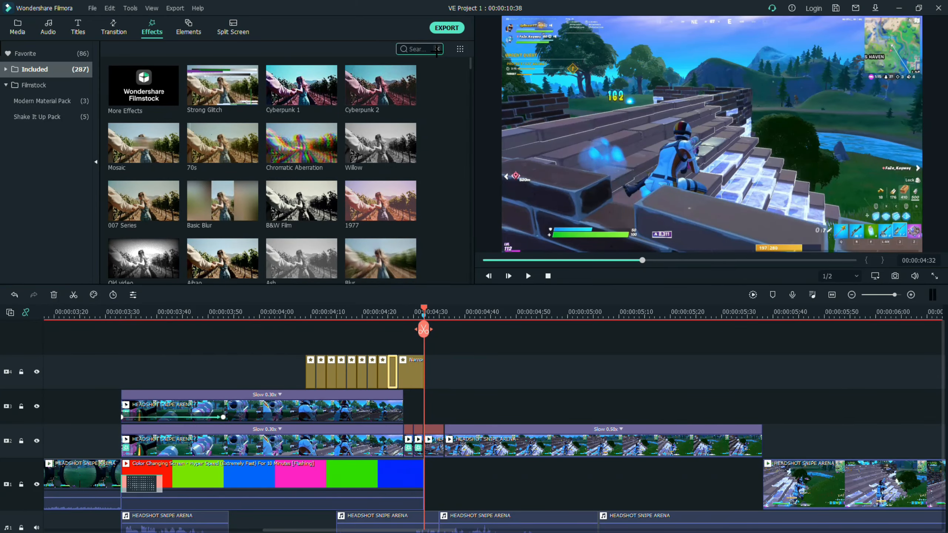
pyautogui.write('ex')
pyautogui.moveTo(146, 143); pyautogui.dragTo(439, 328)
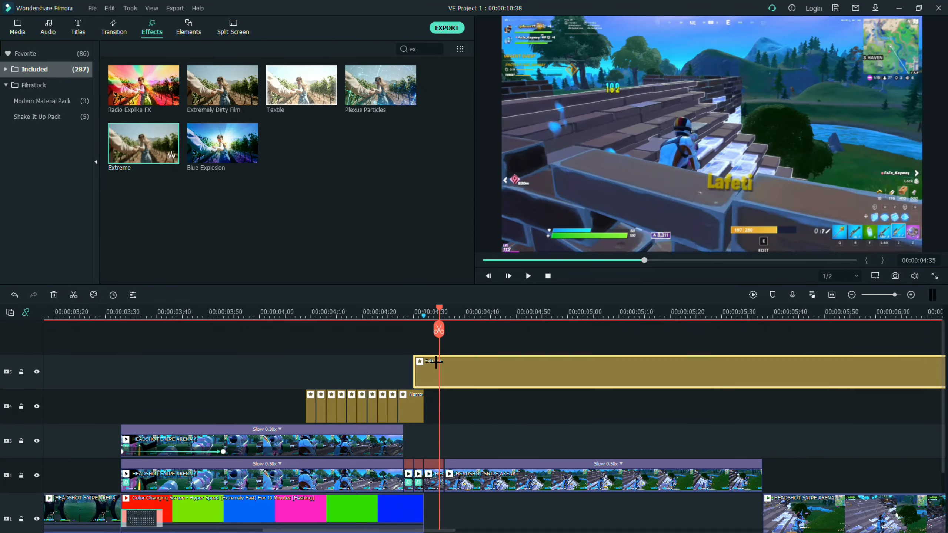
pyautogui.click(439, 330)
pyautogui.press('Delete')
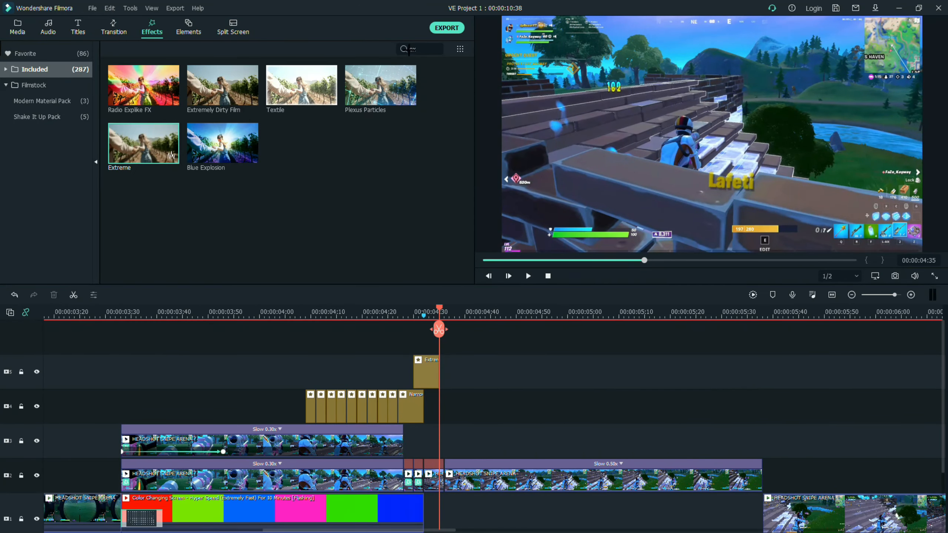
# Search the effects for "up", place Up-Down 2 above Extreme, and cut it off at 00:00:04:35.
pyautogui.click(441, 49)
pyautogui.press('BackSpace')
pyautogui.press('BackSpace')
pyautogui.write('up')
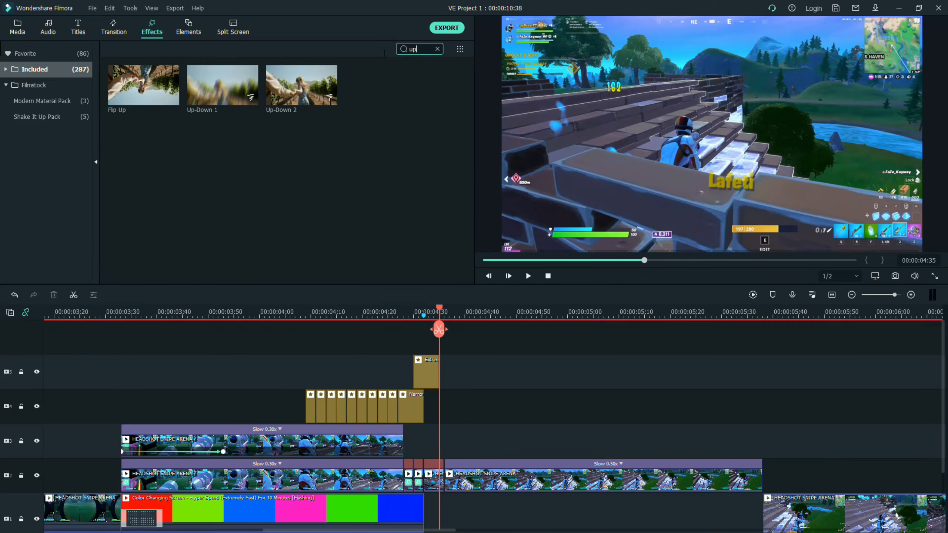
pyautogui.moveTo(301, 85); pyautogui.dragTo(425, 344)
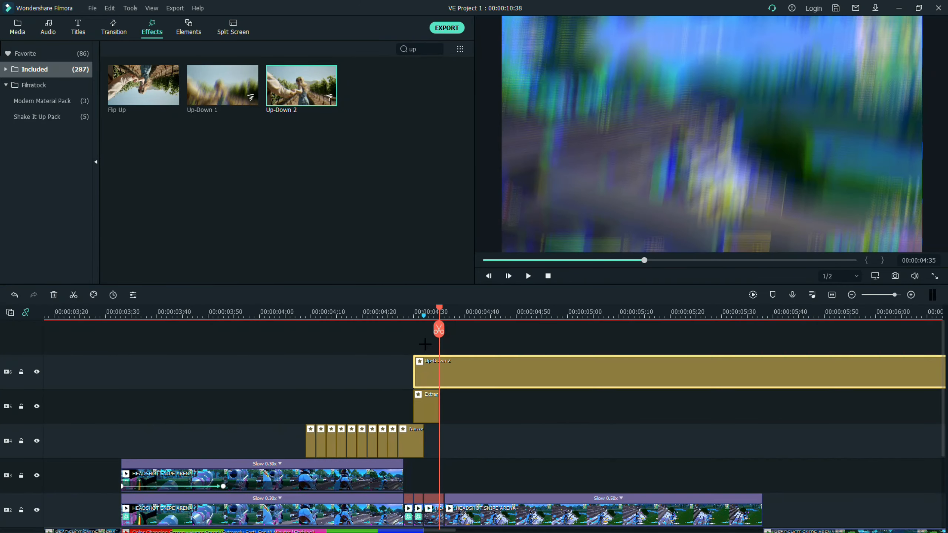
pyautogui.click(444, 337)
pyautogui.press('Delete')
# Set the Up-Down 2 effect's Position Y to 0.49 and Position X to 0.00.
pyautogui.doubleClick(429, 372)
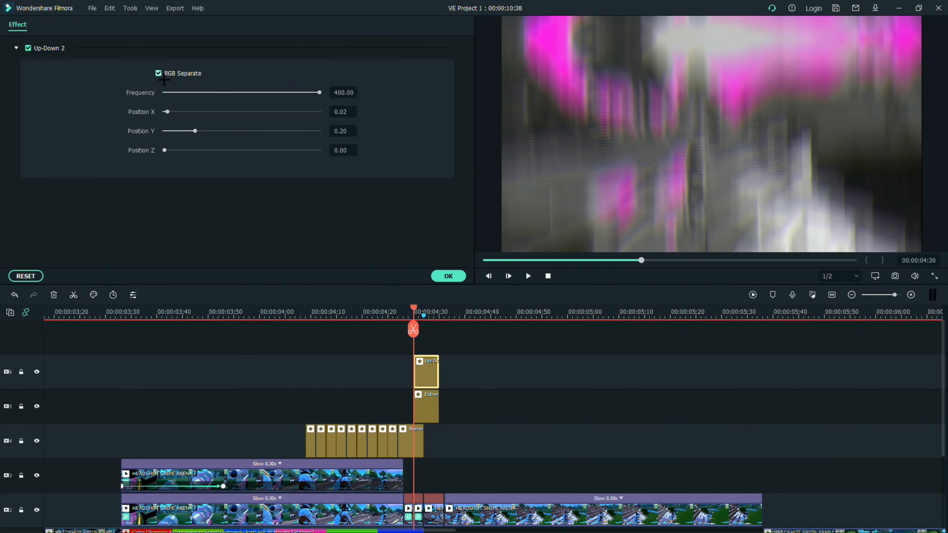
pyautogui.moveTo(202, 130); pyautogui.dragTo(241, 131)
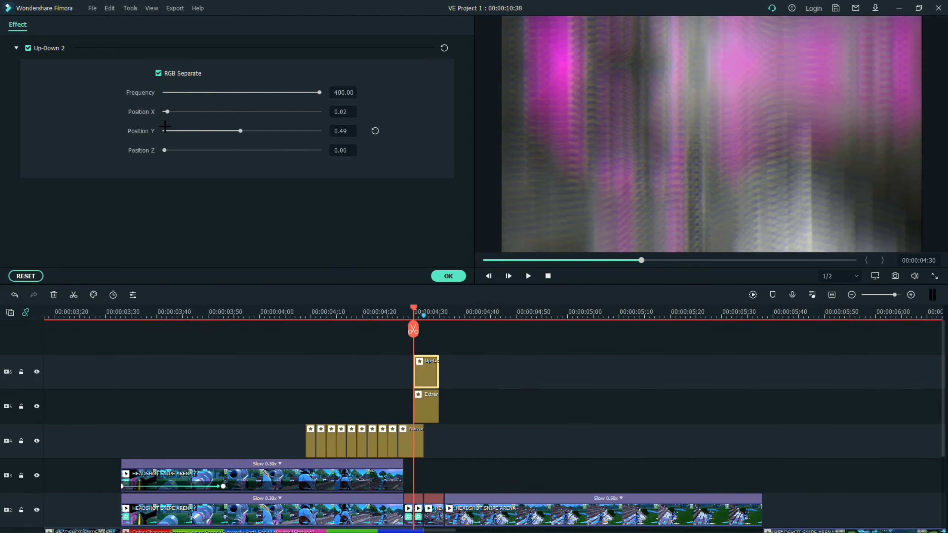
pyautogui.moveTo(162, 111); pyautogui.dragTo(162, 112)
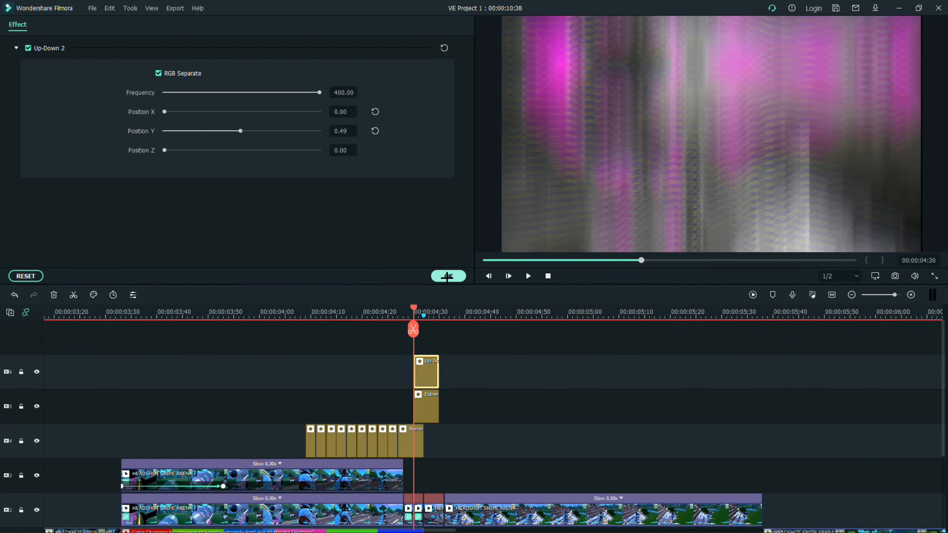
# Turn off RGB Separate on the Extreme effect and set its Frequency to 363.06.
pyautogui.click(158, 73)
pyautogui.click(427, 399)
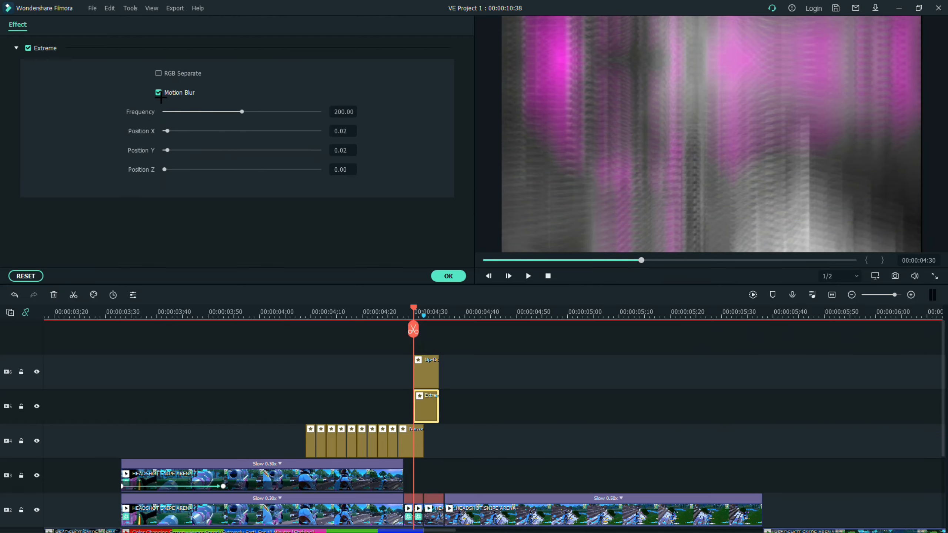
pyautogui.moveTo(271, 111); pyautogui.dragTo(305, 112)
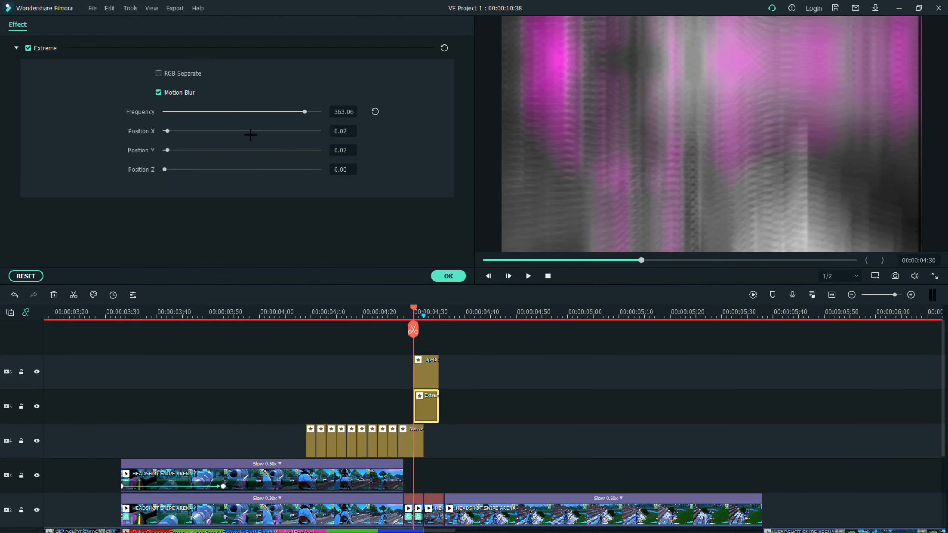
pyautogui.click(448, 276)
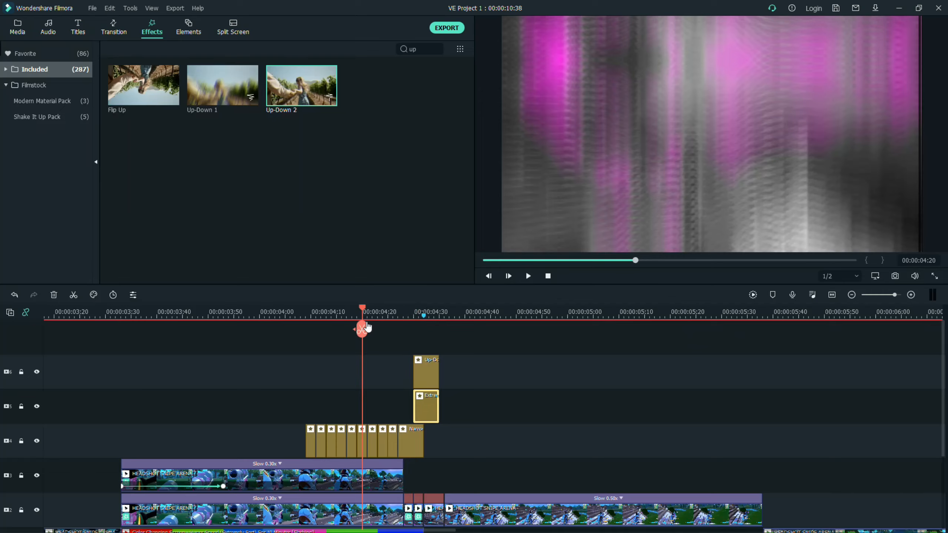
# Play back the shake and extend the Up-Down 2 and Extreme effects to end at about 00:00:04:41.
pyautogui.press('space')
pyautogui.click(584, 323)
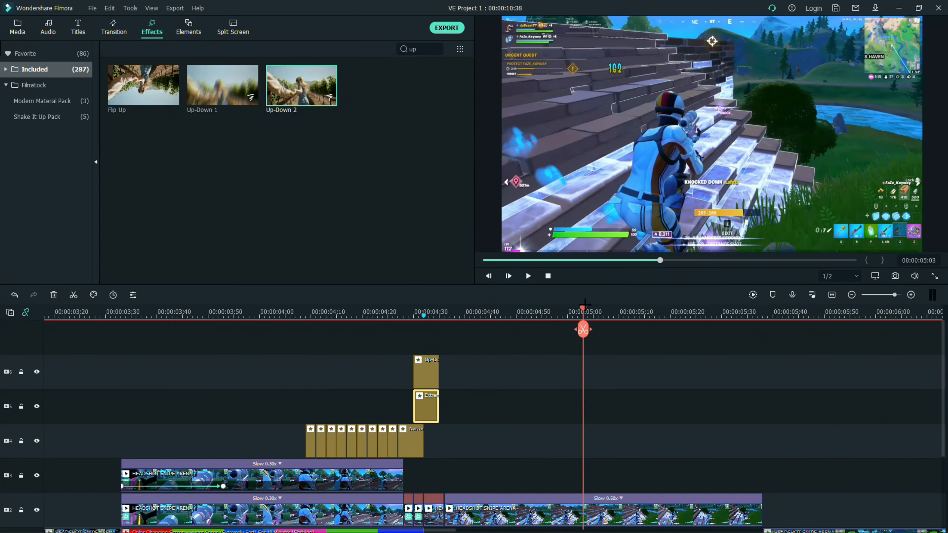
pyautogui.moveTo(584, 323); pyautogui.dragTo(410, 331)
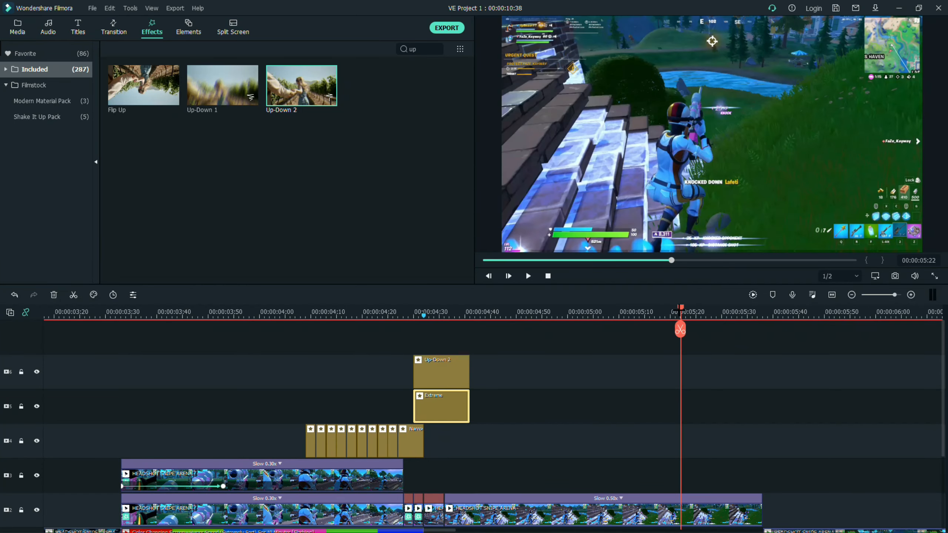
pyautogui.moveTo(679, 310); pyautogui.dragTo(321, 387)
# Add the Red sample color to the third video track, starting at 00:00:04:32.
pyautogui.click(437, 49)
pyautogui.click(437, 49)
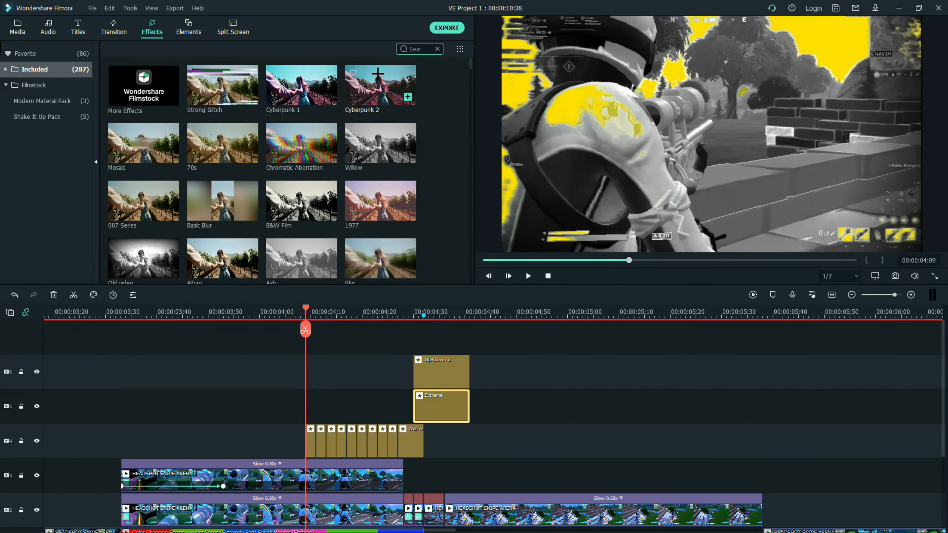
pyautogui.click(113, 27)
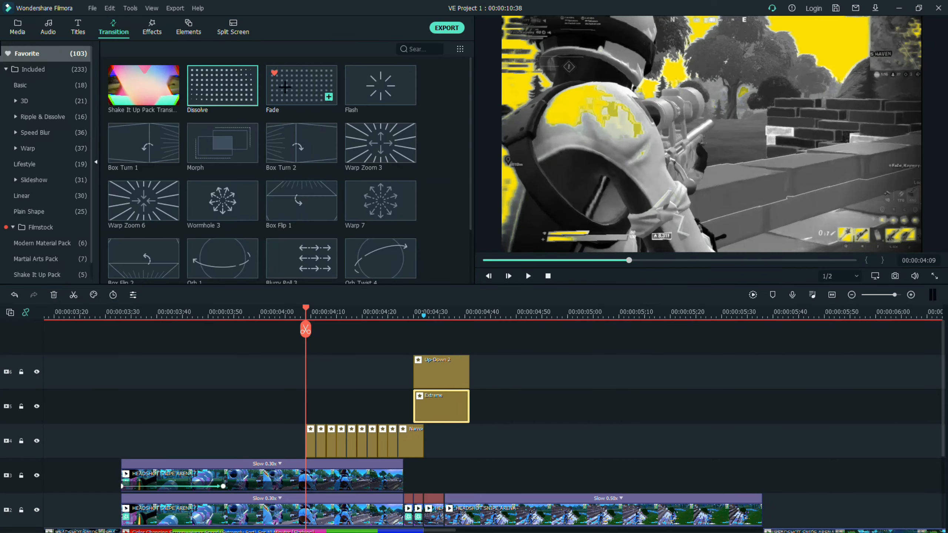
pyautogui.click(152, 28)
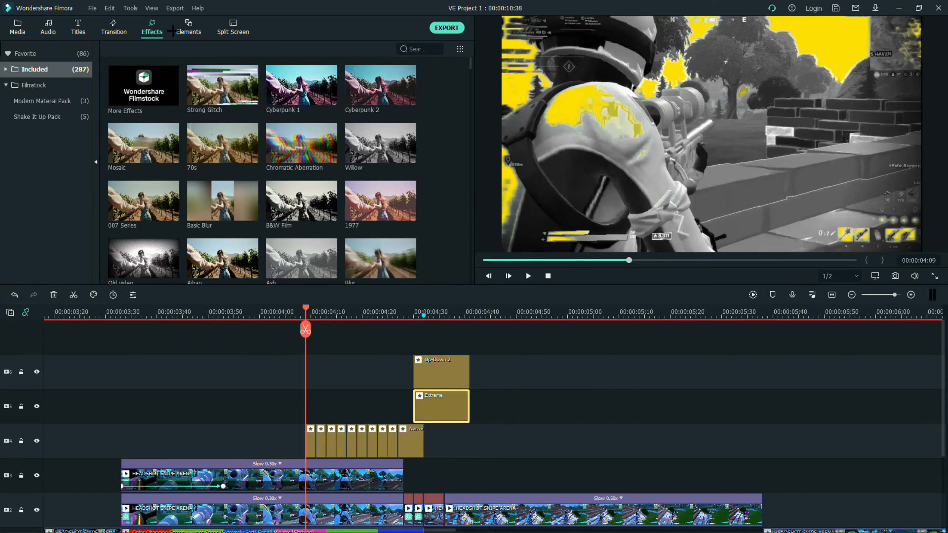
pyautogui.click(18, 27)
pyautogui.moveTo(302, 143); pyautogui.dragTo(426, 471)
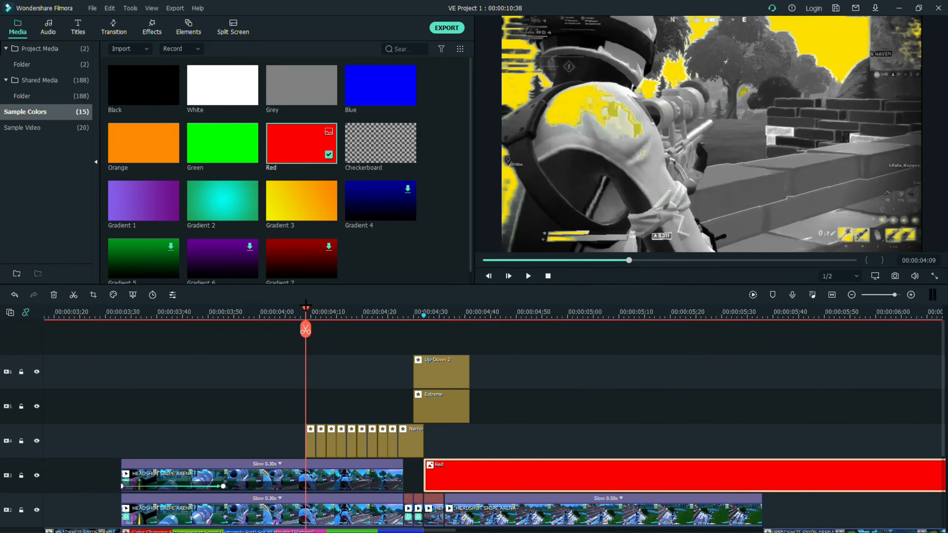
# Split the Red clip at 00:00:04:51 and delete the part after the cut.
pyautogui.moveTo(305, 328); pyautogui.dragTo(526, 338)
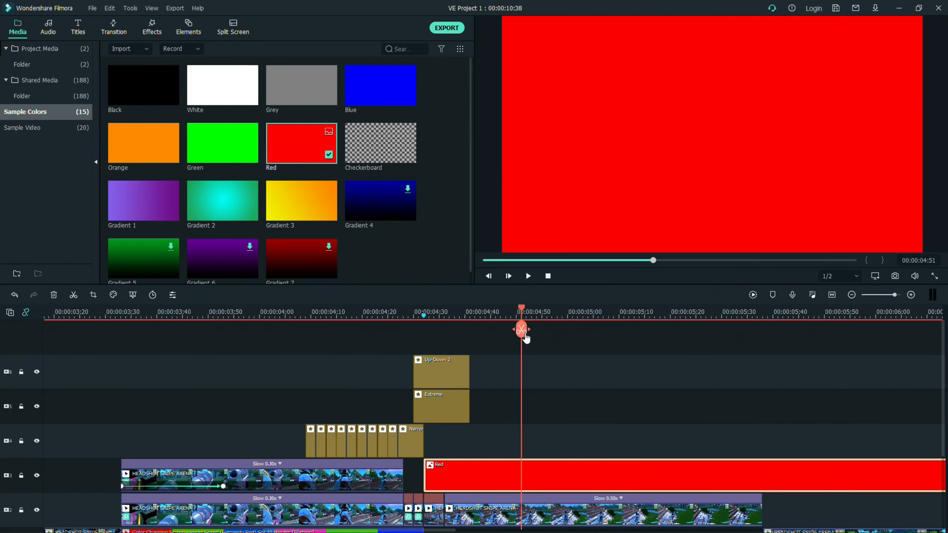
pyautogui.click(523, 331)
pyautogui.press('Delete')
# Apply the Dissolve transition to the end of the Red clip.
pyautogui.click(514, 475)
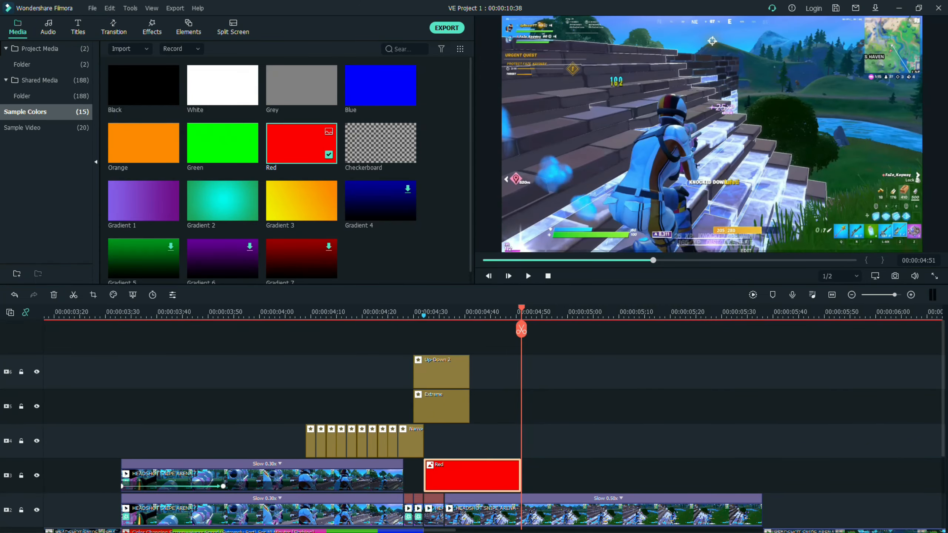
pyautogui.click(113, 32)
pyautogui.moveTo(250, 97); pyautogui.dragTo(473, 472)
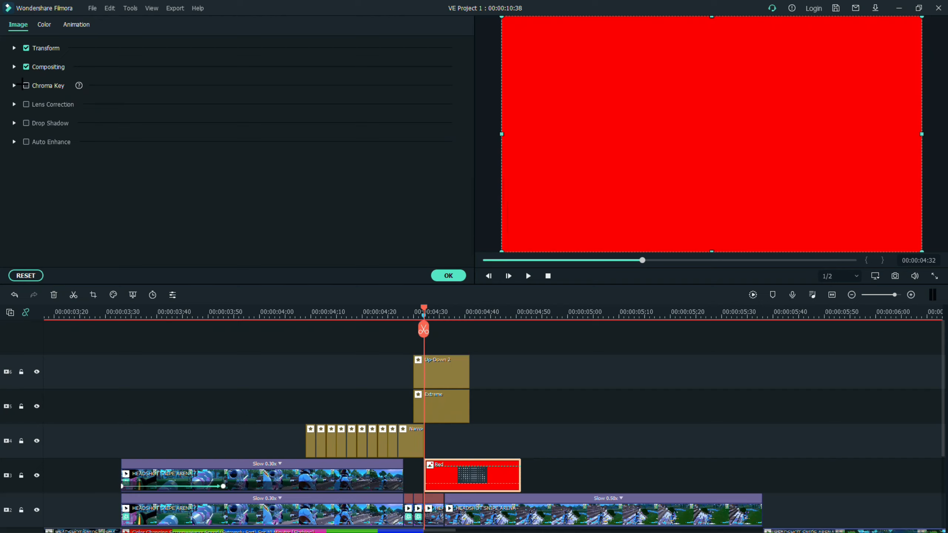
# Try the Overlay blending mode on the Red clip and play back the shot.
pyautogui.click(14, 66)
pyautogui.click(259, 95)
pyautogui.scroll(-3, 212, 209)
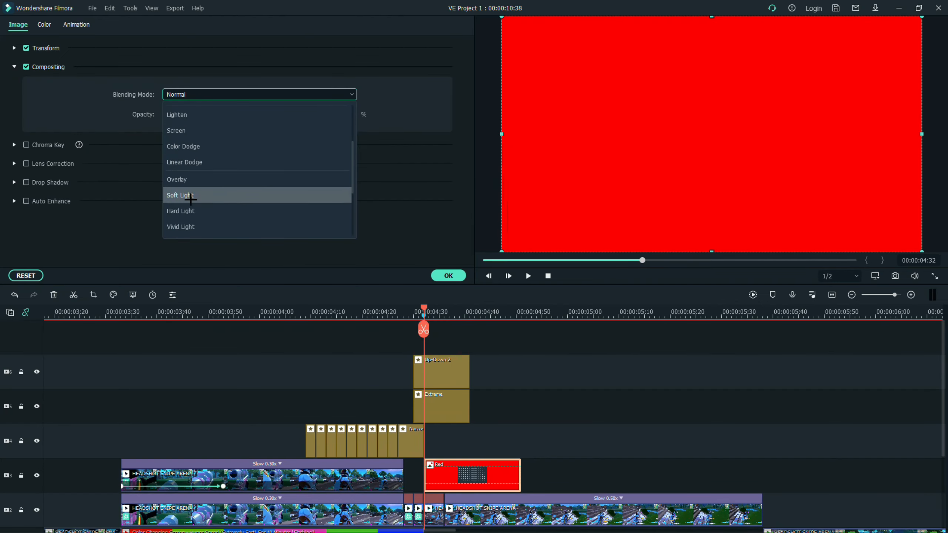
pyautogui.click(209, 193)
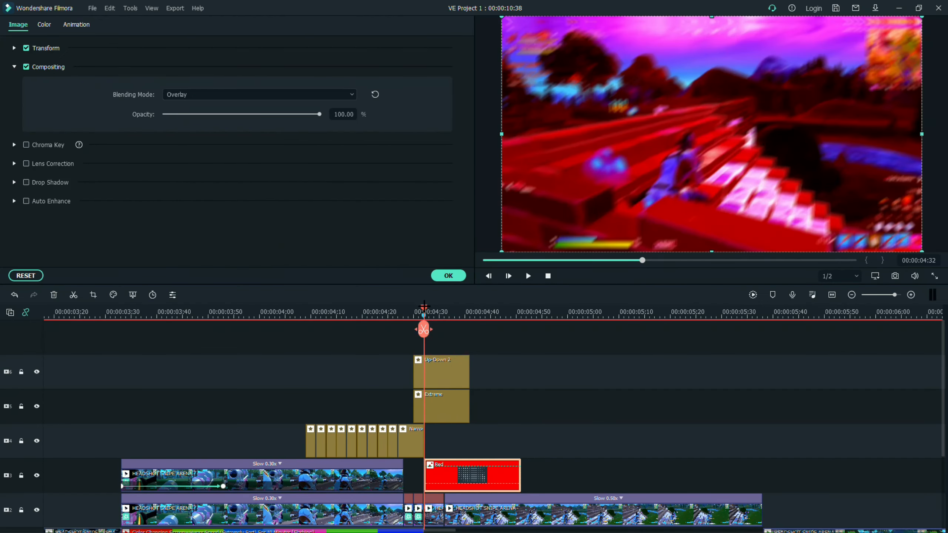
pyautogui.moveTo(424, 306); pyautogui.dragTo(403, 310)
pyautogui.press('space')
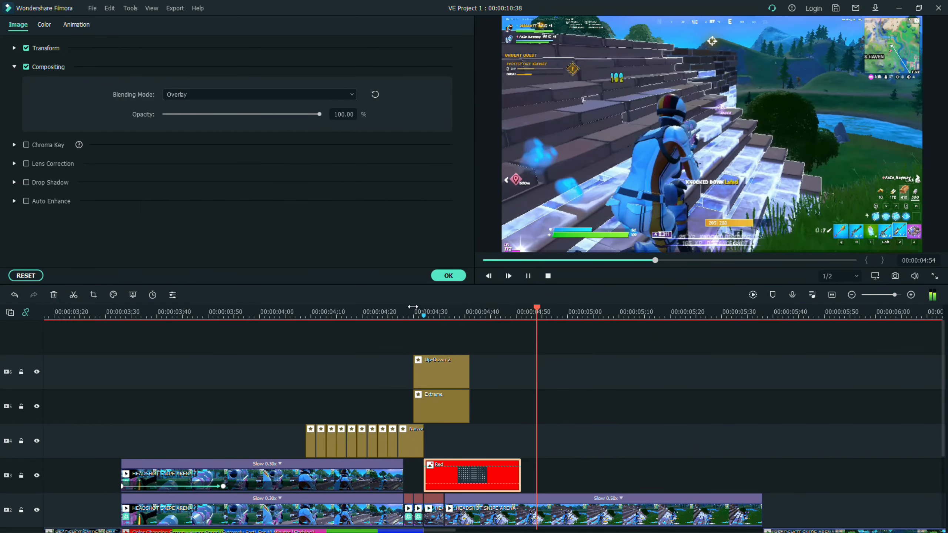
# Set the Red clip's blending mode to Color Dodge and play back the result.
pyautogui.click(500, 464)
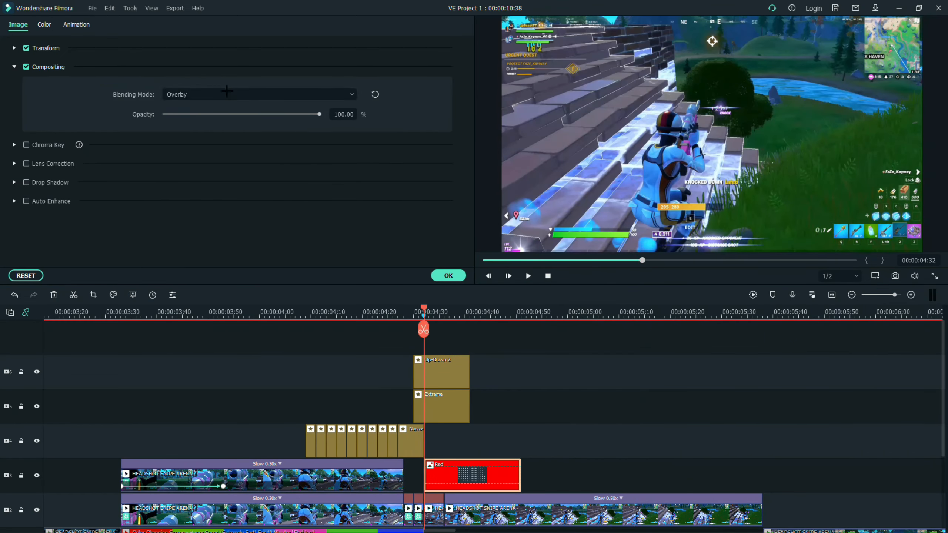
pyautogui.click(243, 95)
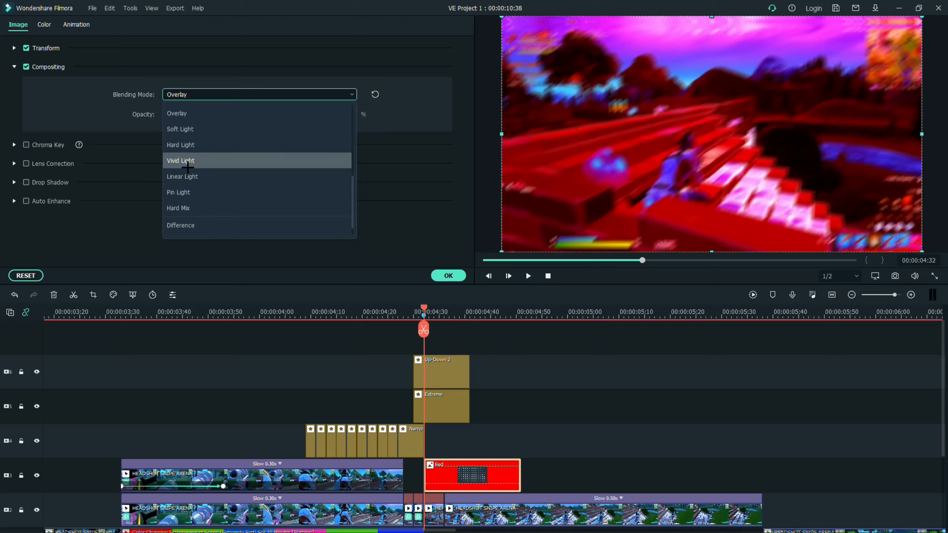
pyautogui.scroll(-1, 188, 193)
pyautogui.scroll(5, 188, 191)
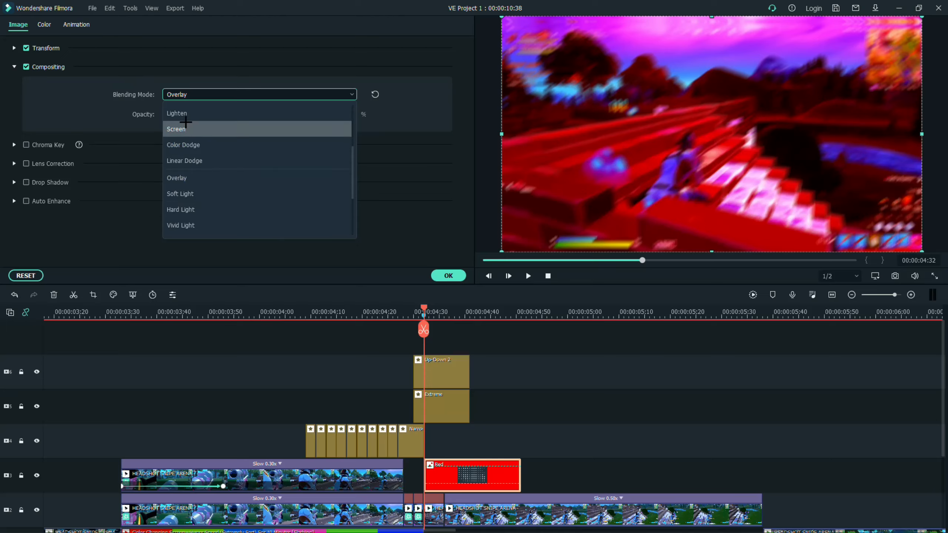
pyautogui.click(193, 145)
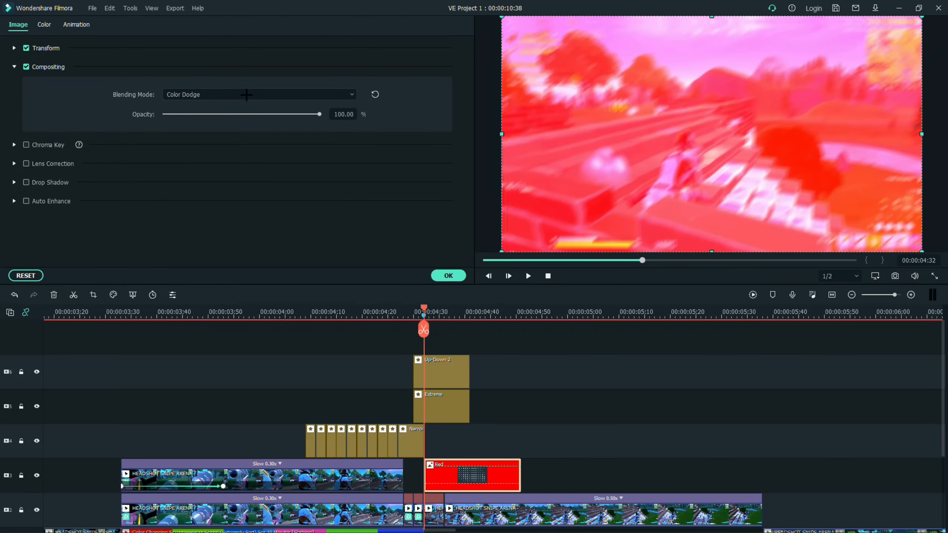
pyautogui.press('space')
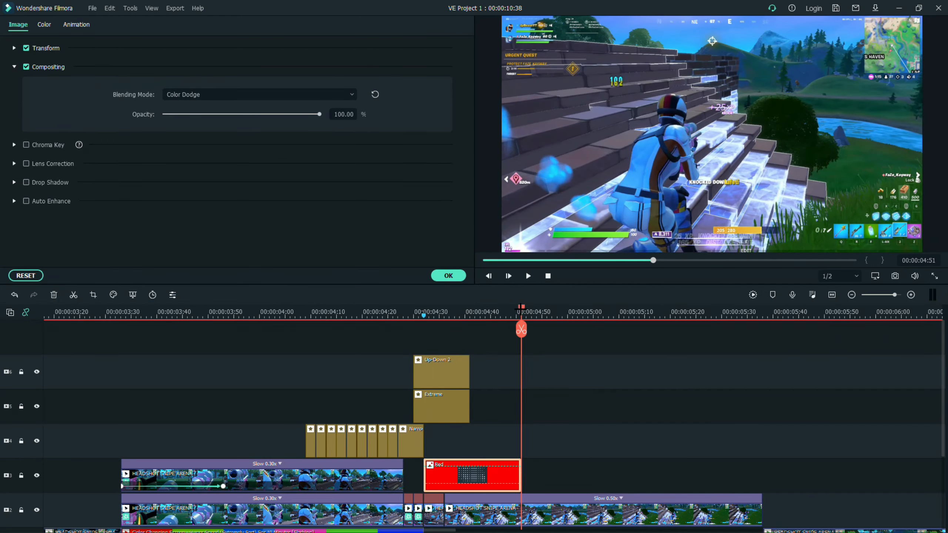
# Extend the Red clip to about 00:00:04:58 and adjust its Dissolve to start at about 00:00:04:41, checking it in playback.
pyautogui.moveTo(520, 308); pyautogui.dragTo(460, 309)
pyautogui.click(443, 474)
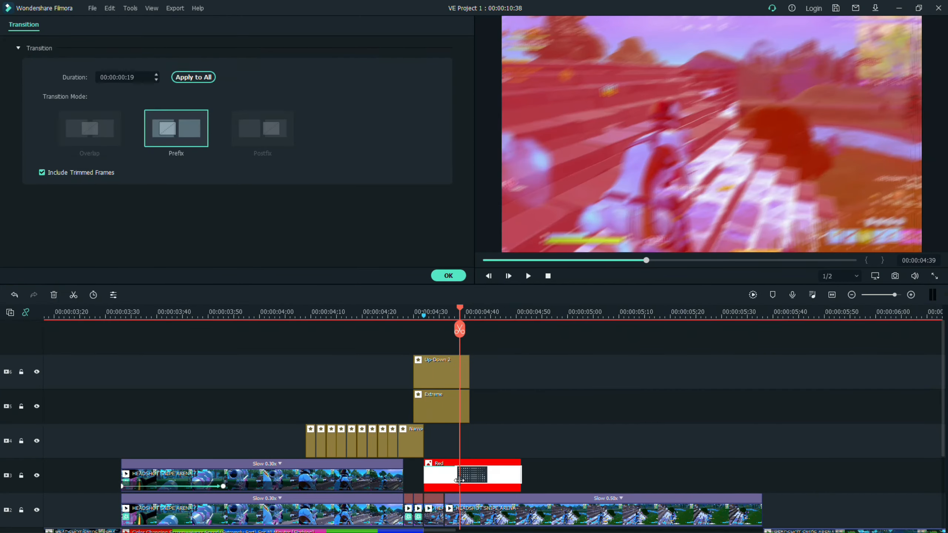
pyautogui.click(459, 476)
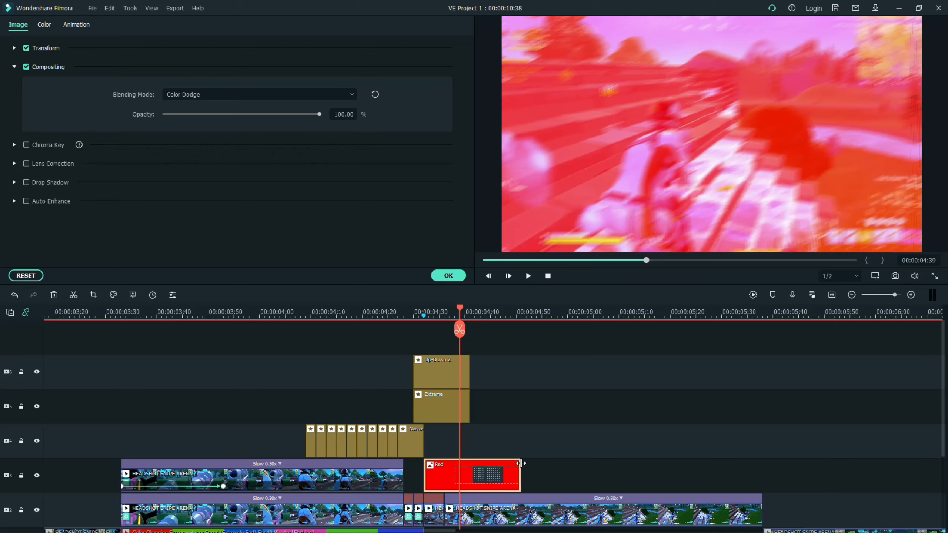
pyautogui.moveTo(521, 464); pyautogui.dragTo(557, 464)
pyautogui.moveTo(460, 305); pyautogui.dragTo(422, 313)
pyautogui.press('space')
pyautogui.press('space')
pyautogui.moveTo(491, 474); pyautogui.dragTo(470, 475)
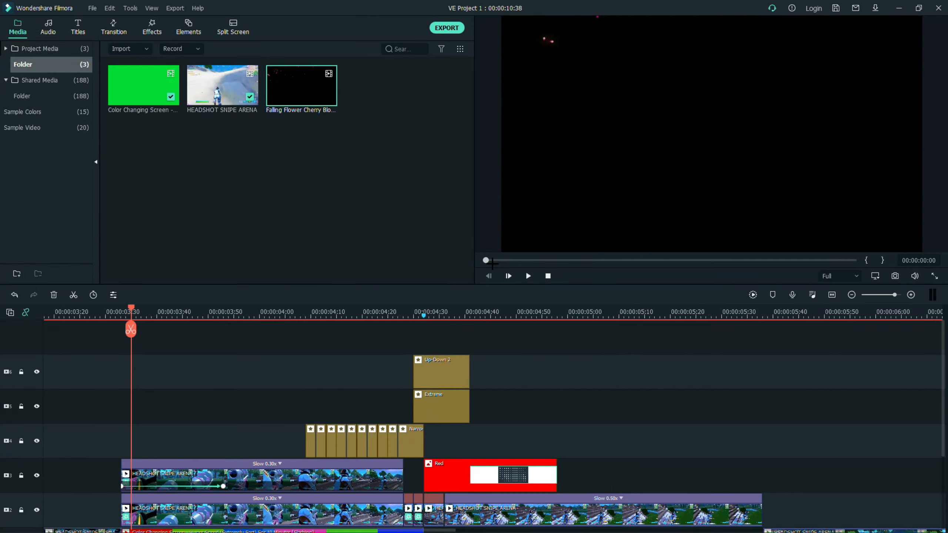
# Preview the Falling Flower Cherry Blossom clip, place it on a new top track from 00:00:03:35, and cut it off at 00:00:04:32.
pyautogui.click(527, 275)
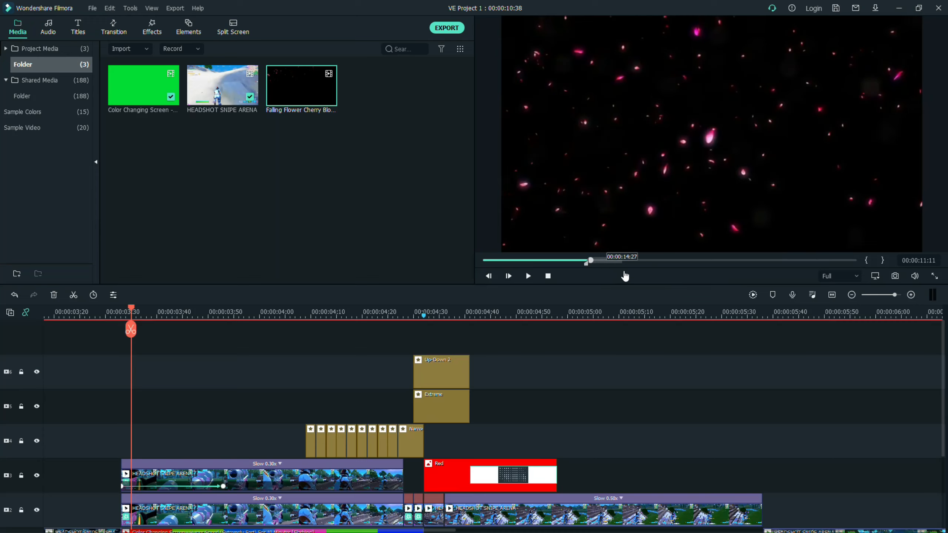
pyautogui.moveTo(302, 86); pyautogui.dragTo(132, 344)
pyautogui.moveTo(132, 311); pyautogui.dragTo(426, 353)
pyautogui.click(424, 329)
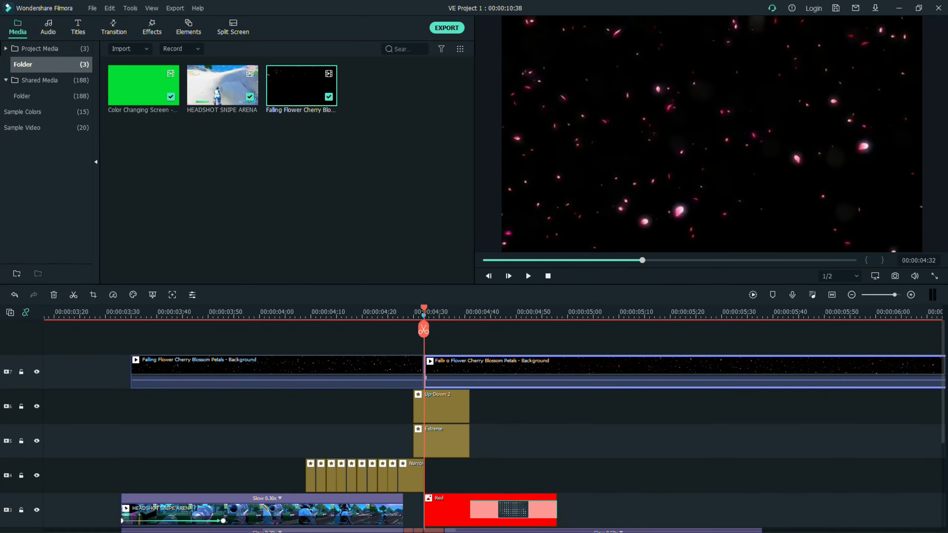
pyautogui.press('Delete')
# Set the cherry blossom clip's blending mode to Screen.
pyautogui.click(392, 370)
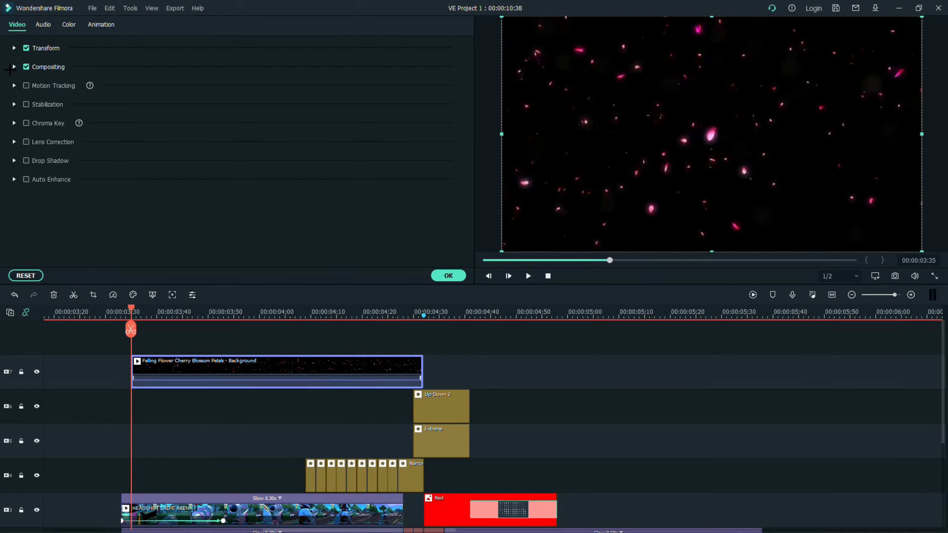
pyautogui.click(13, 68)
pyautogui.click(176, 94)
pyautogui.click(179, 211)
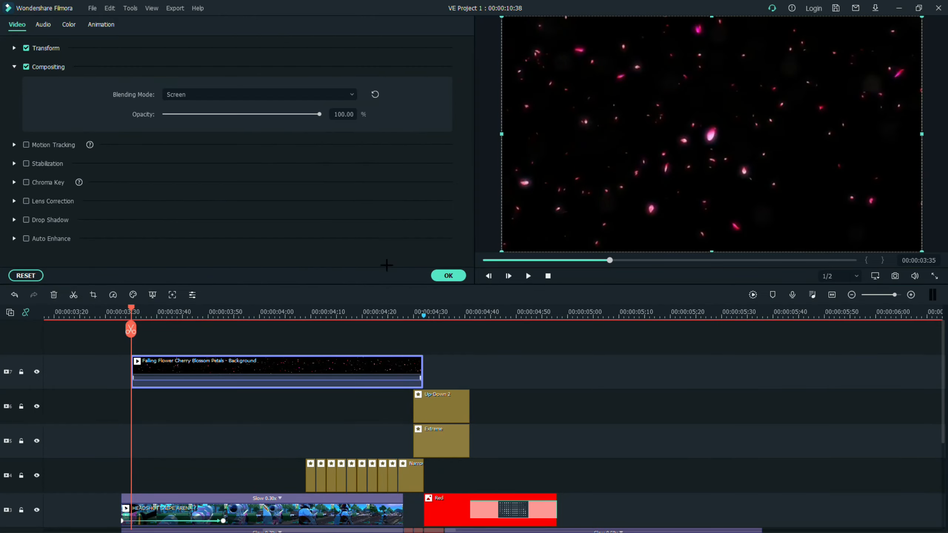
# Reposition and extend the double-speed cherry blossom clip to span about 00:00:03:33 to 00:00:04:32, and accept its settings.
pyautogui.press('space')
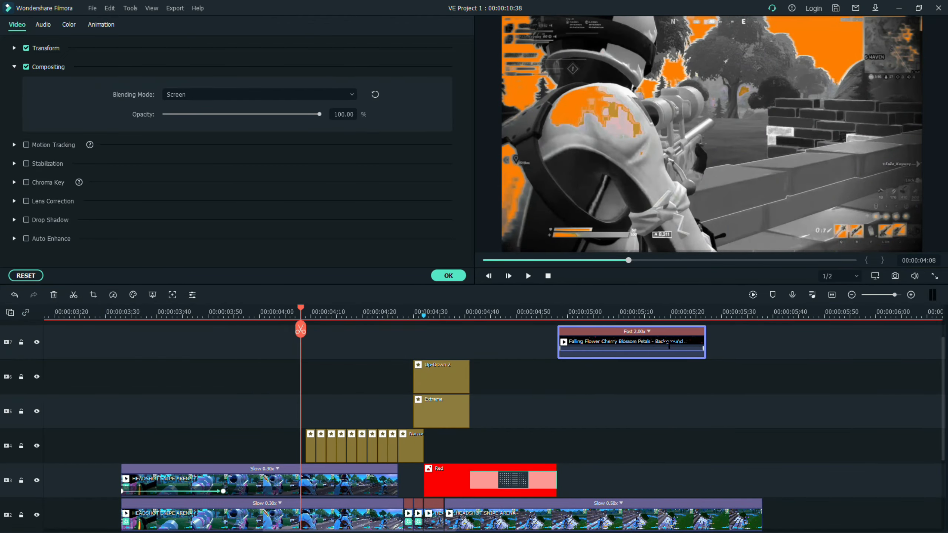
pyautogui.moveTo(669, 345); pyautogui.dragTo(377, 341)
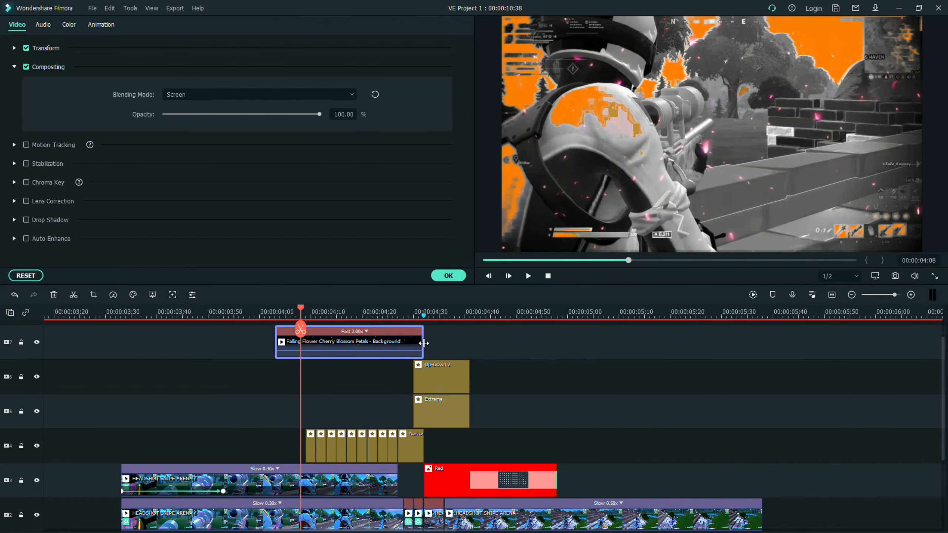
pyautogui.moveTo(276, 338); pyautogui.dragTo(121, 349)
pyautogui.moveTo(347, 346); pyautogui.dragTo(228, 344)
pyautogui.moveTo(352, 347); pyautogui.dragTo(322, 347)
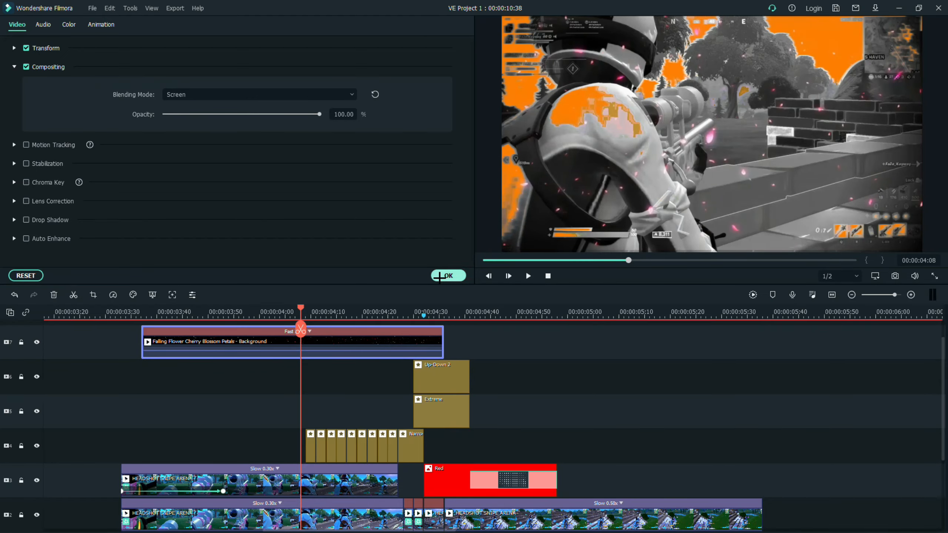
pyautogui.moveTo(411, 346); pyautogui.dragTo(382, 341)
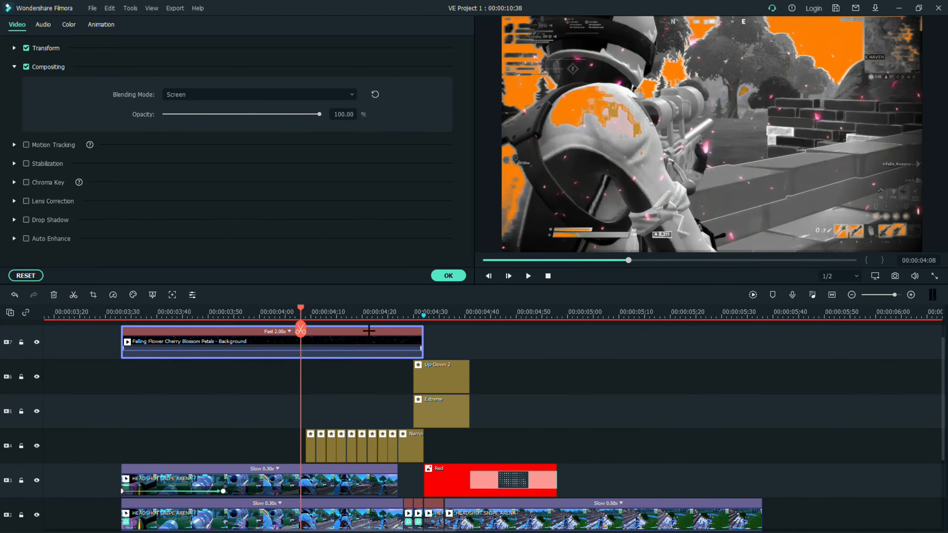
pyautogui.click(449, 276)
# Add a Dissolve transition to the start of the cherry blossom clip and apply the Glow effect to the clip.
pyautogui.click(113, 28)
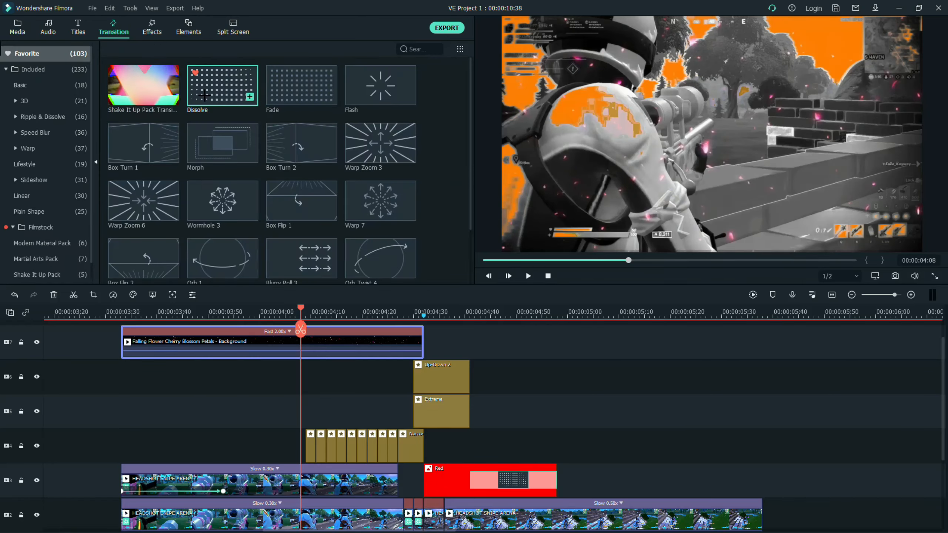
pyautogui.moveTo(223, 86); pyautogui.dragTo(149, 341)
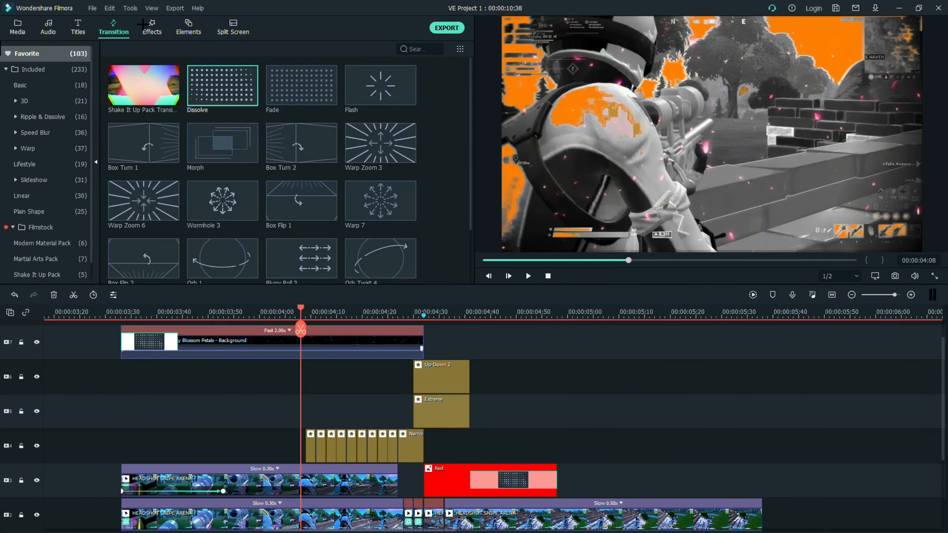
pyautogui.click(150, 27)
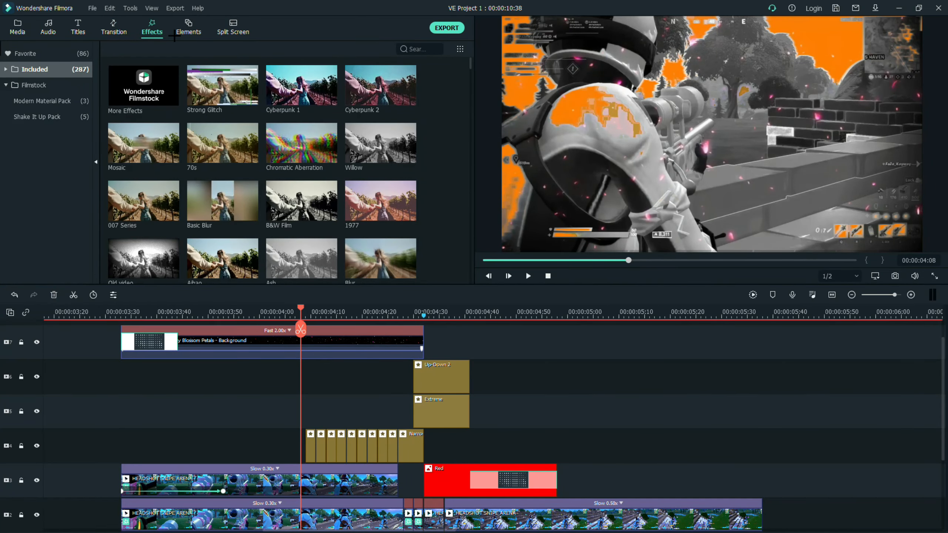
pyautogui.click(410, 49)
pyautogui.write('glo')
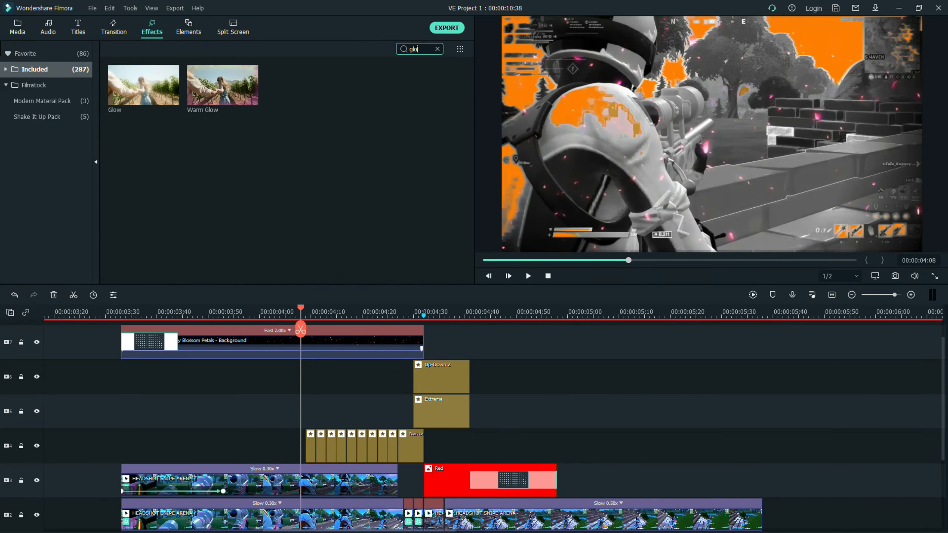
pyautogui.moveTo(144, 86); pyautogui.dragTo(279, 338)
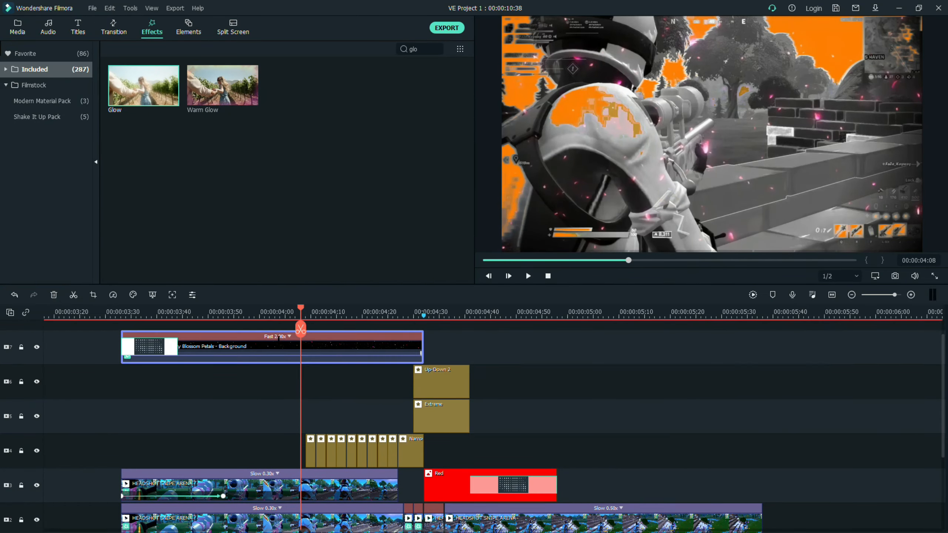
# Lengthen the cherry blossom clip's Dissolve to end at about 00:00:03:58, checking the petals in playback.
pyautogui.moveTo(300, 307); pyautogui.dragTo(67, 321)
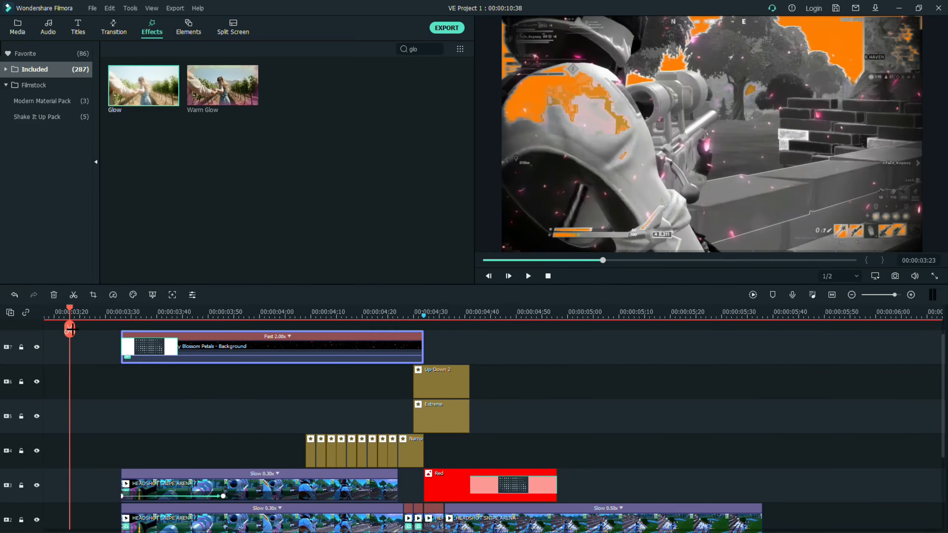
pyautogui.press('space')
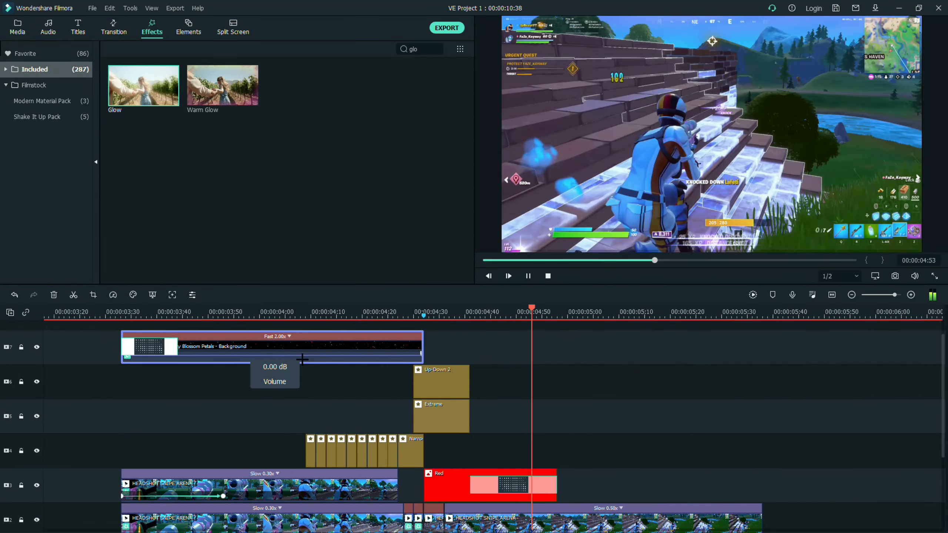
pyautogui.press('space')
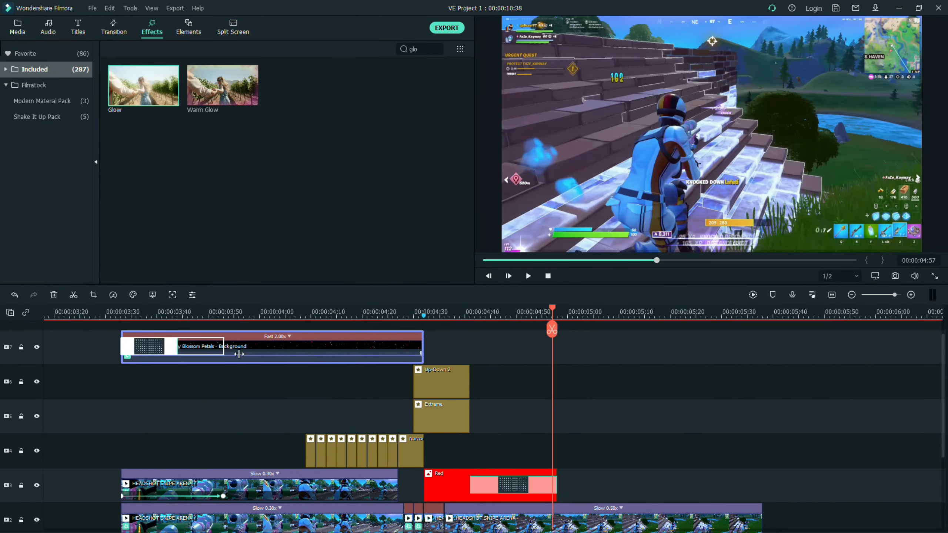
pyautogui.moveTo(551, 306); pyautogui.dragTo(106, 308)
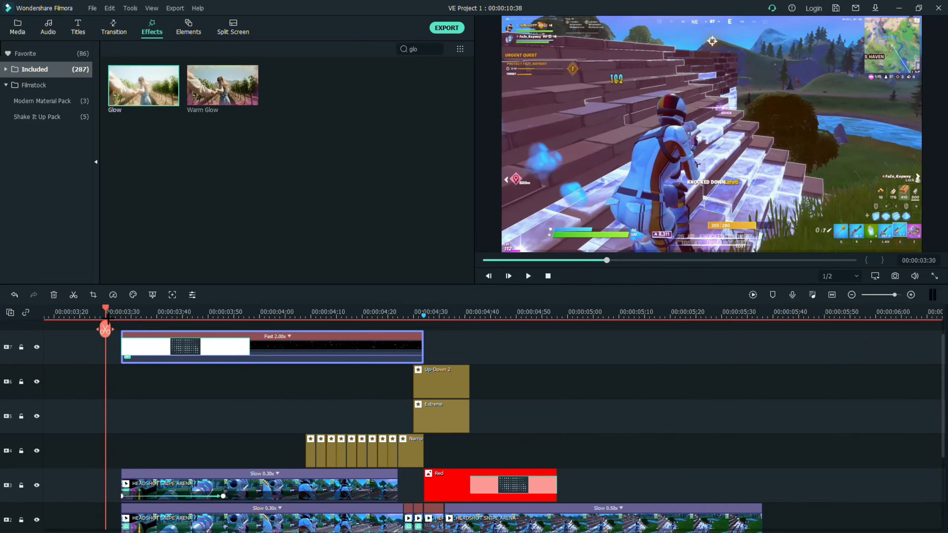
pyautogui.press('space')
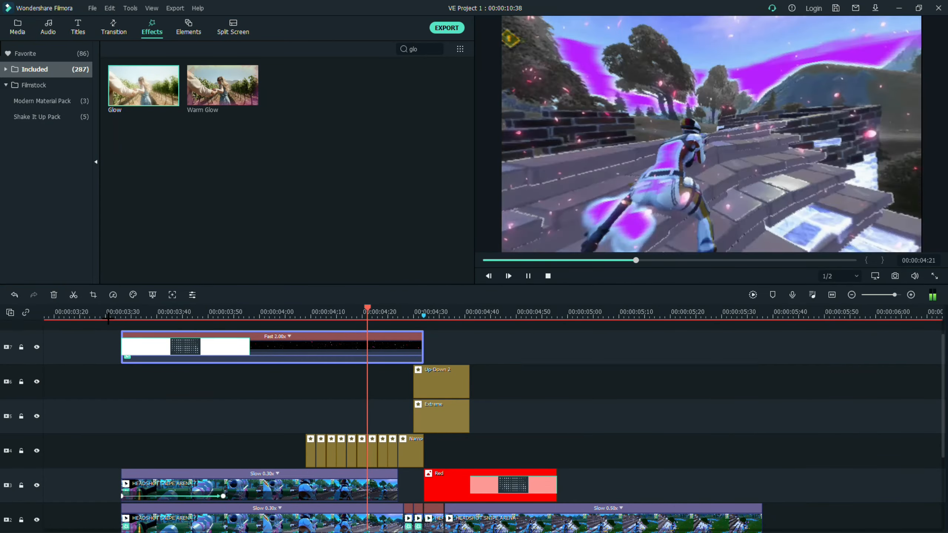
pyautogui.press('space')
# Find the edited bolt-action sound in My Music and place it on a new audio track below the gameplay audio.
pyautogui.scroll(-4, 716, 399)
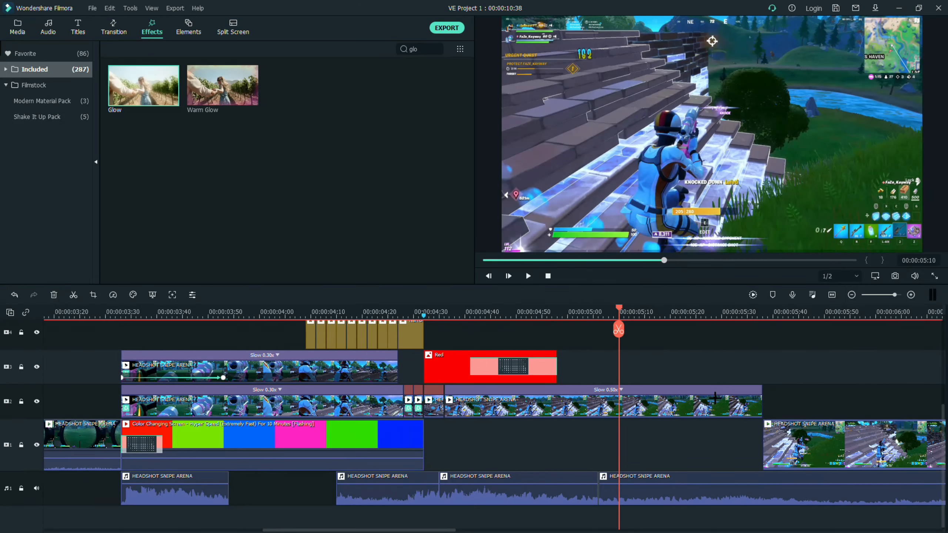
pyautogui.click(14, 30)
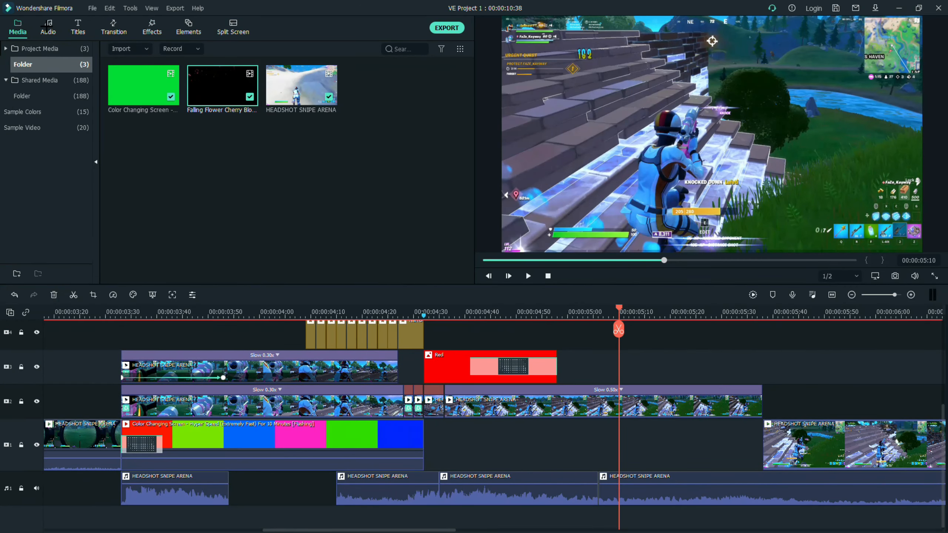
pyautogui.click(49, 27)
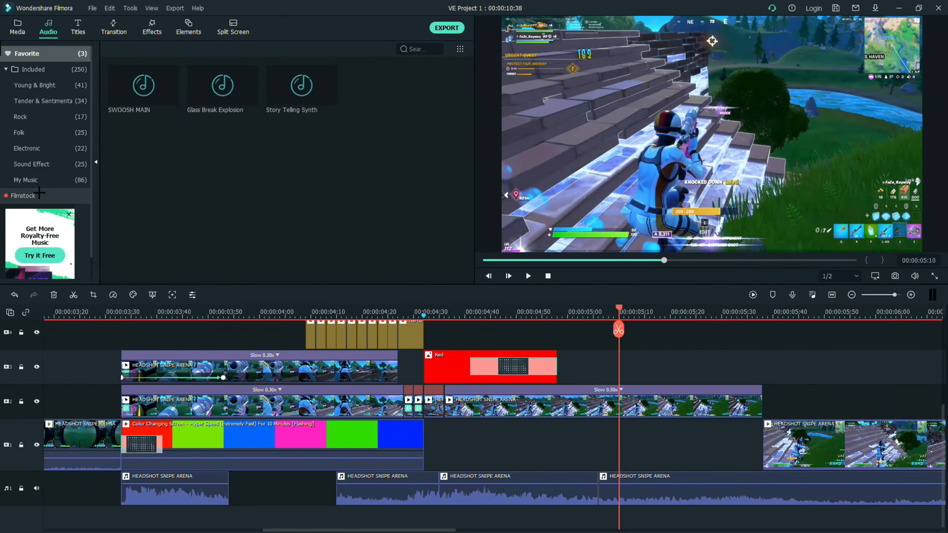
pyautogui.click(47, 165)
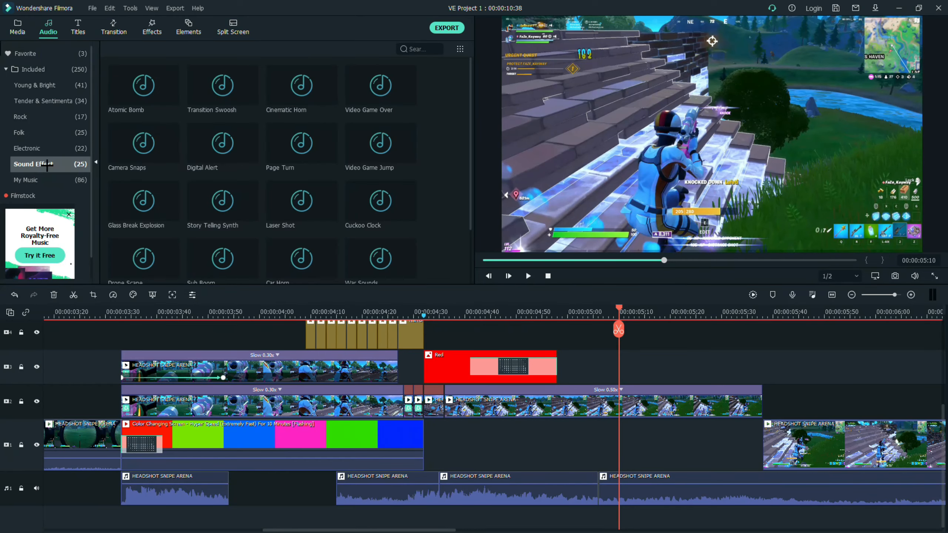
pyautogui.click(34, 179)
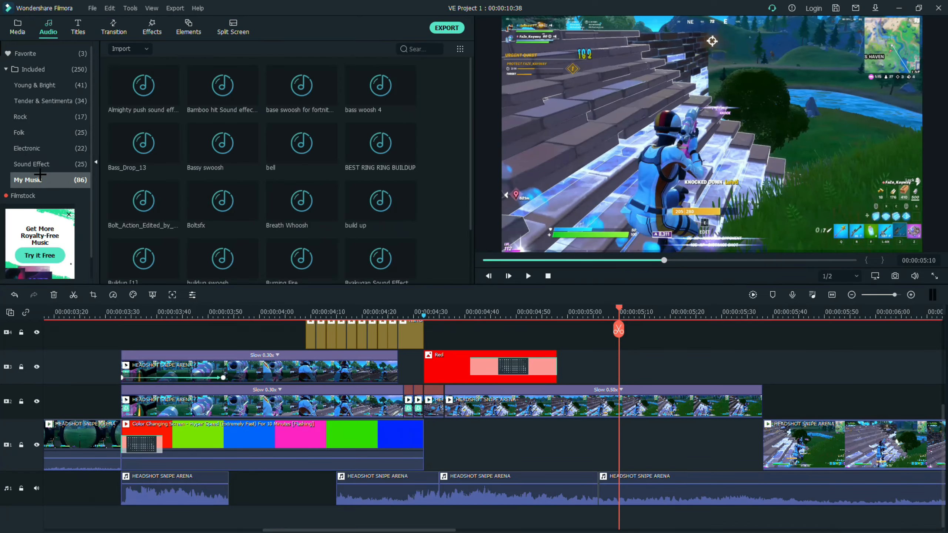
pyautogui.click(38, 168)
pyautogui.click(34, 180)
pyautogui.write('luke')
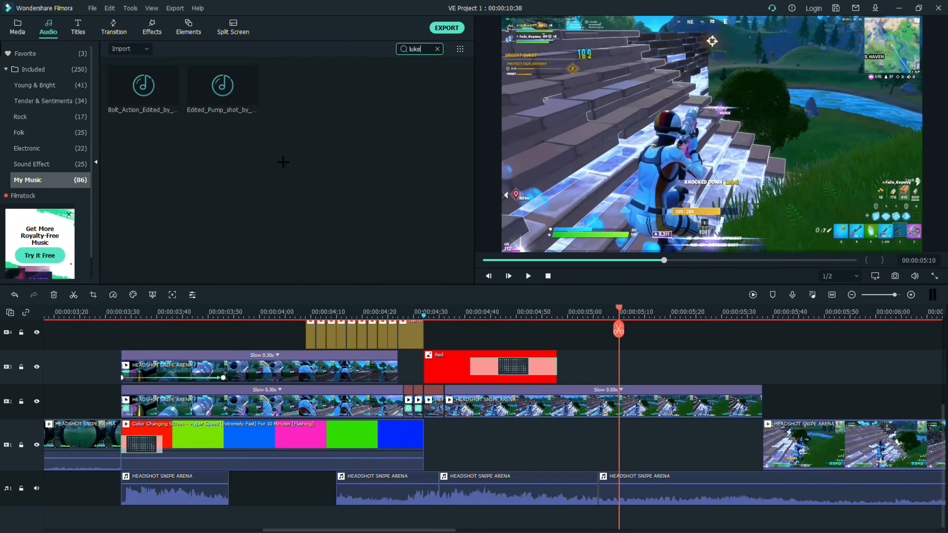
pyautogui.moveTo(171, 96); pyautogui.dragTo(239, 517)
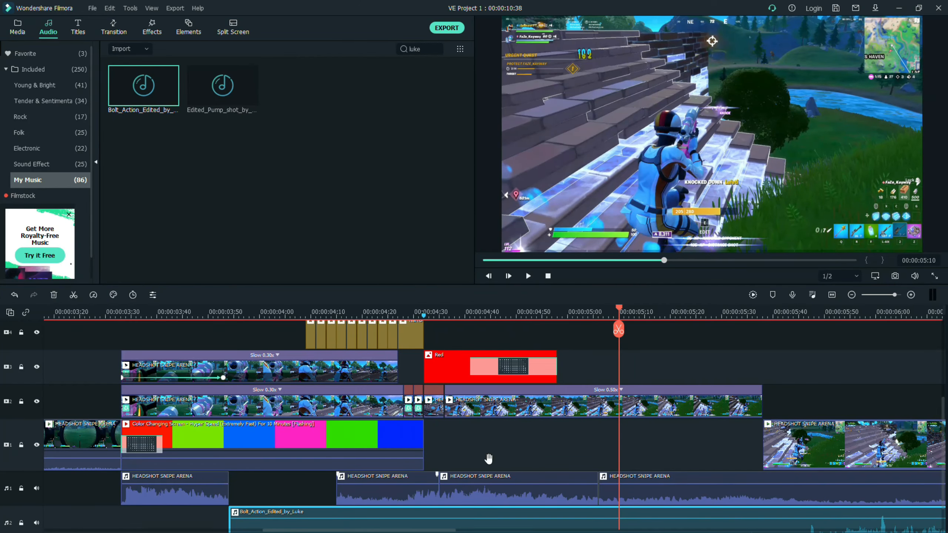
# Slide the bolt-action sound earlier so its loud part lines up with the shot at about 00:00:04:32, checking it in playback.
pyautogui.moveTo(700, 499); pyautogui.dragTo(432, 500)
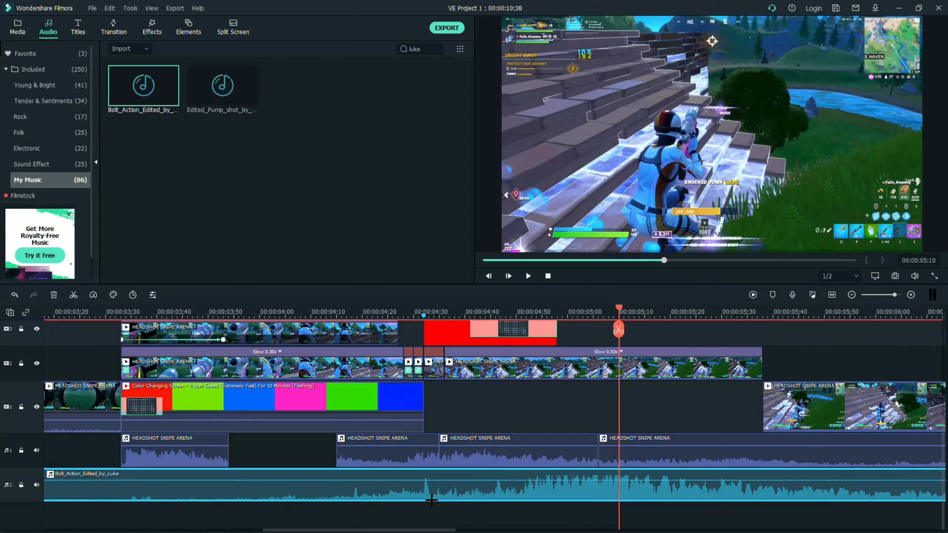
pyautogui.moveTo(619, 309); pyautogui.dragTo(434, 355)
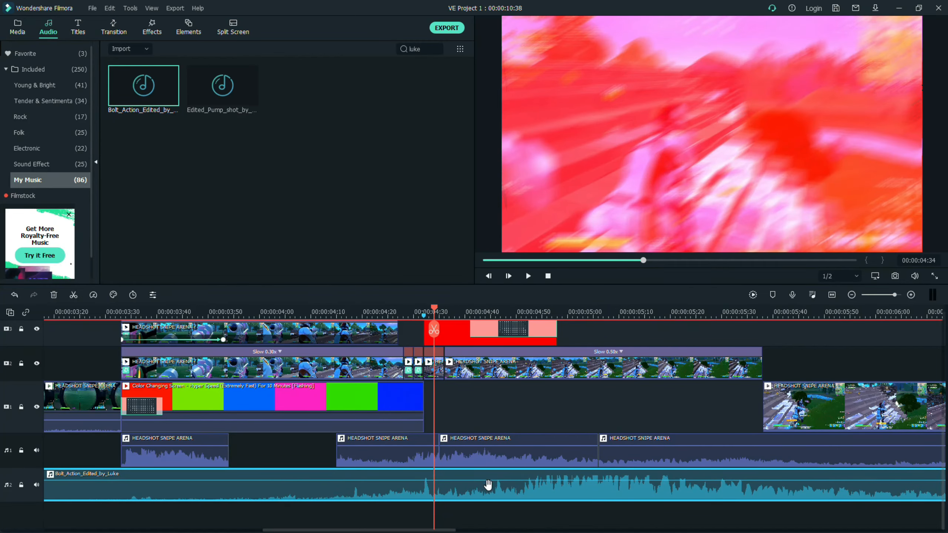
pyautogui.press('space')
pyautogui.press('space')
pyautogui.moveTo(723, 312); pyautogui.dragTo(499, 415)
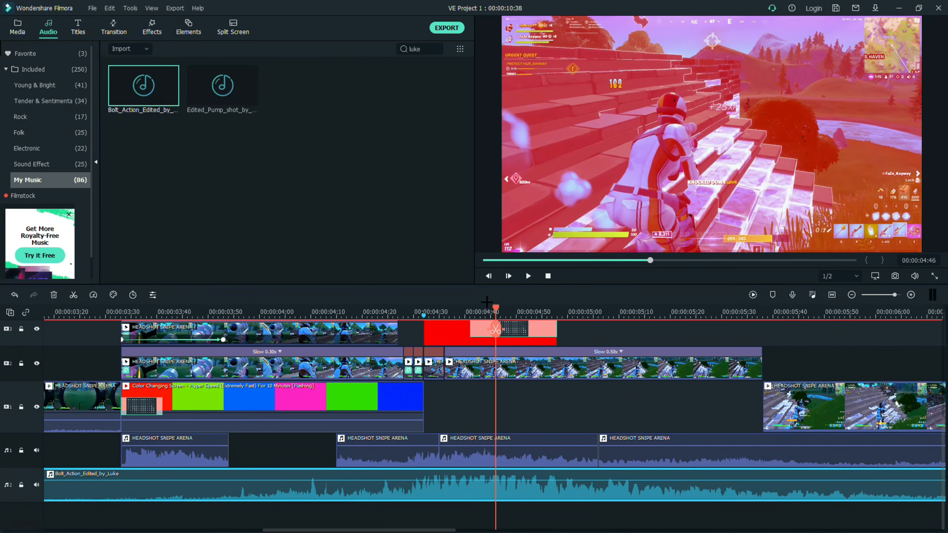
pyautogui.moveTo(495, 306); pyautogui.dragTo(265, 308)
pyautogui.moveTo(625, 261); pyautogui.dragTo(597, 261)
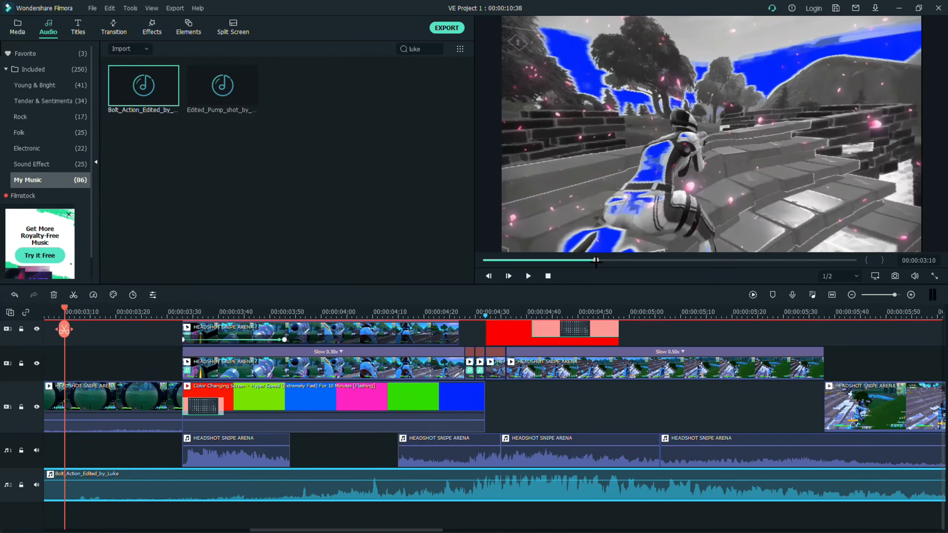
pyautogui.press('space')
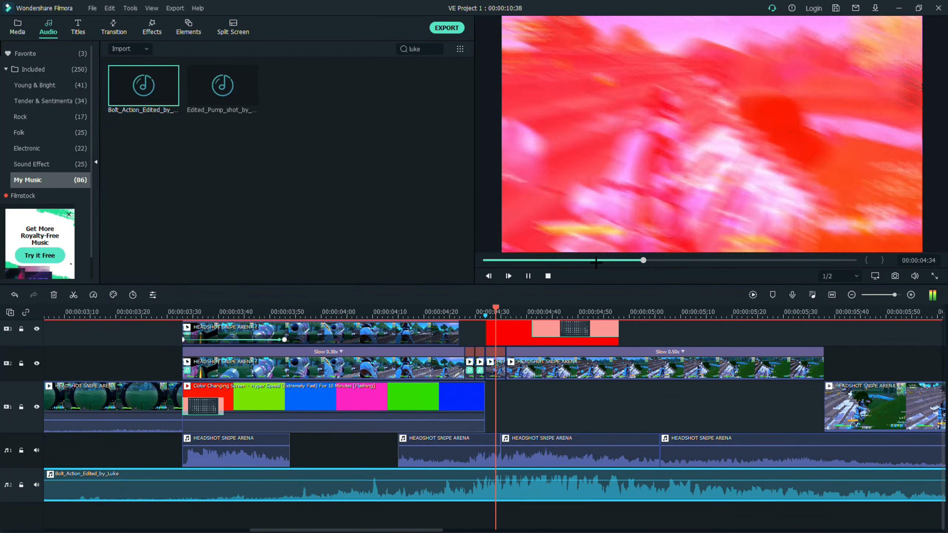
pyautogui.press('space')
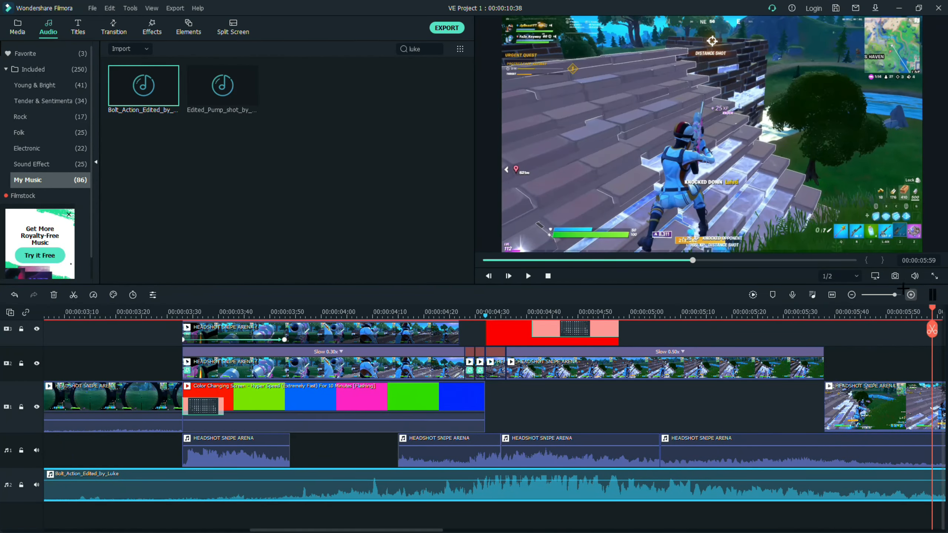
# Place the Black sample color on a new top track from about 00:00:03:54 to 00:00:04:32.
pyautogui.moveTo(894, 295); pyautogui.dragTo(891, 295)
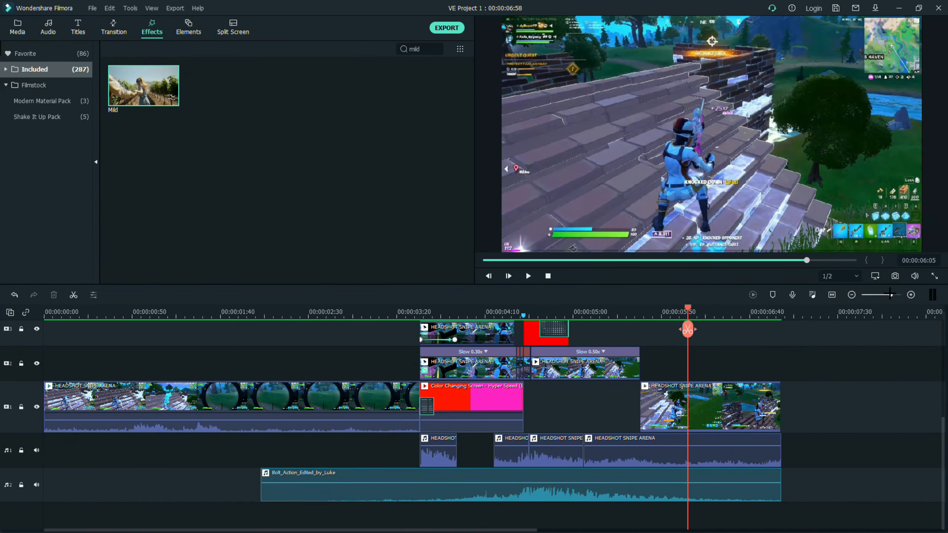
pyautogui.moveTo(890, 295); pyautogui.dragTo(895, 295)
pyautogui.moveTo(895, 295); pyautogui.dragTo(890, 295)
pyautogui.scroll(3, 620, 348)
pyautogui.moveTo(593, 310); pyautogui.dragTo(444, 341)
pyautogui.click(17, 27)
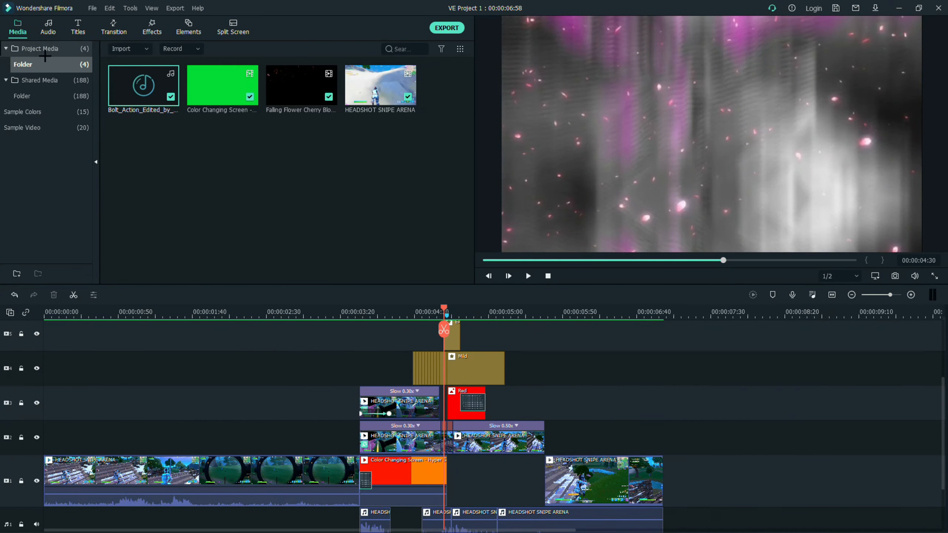
pyautogui.click(40, 110)
pyautogui.moveTo(144, 85); pyautogui.dragTo(238, 351)
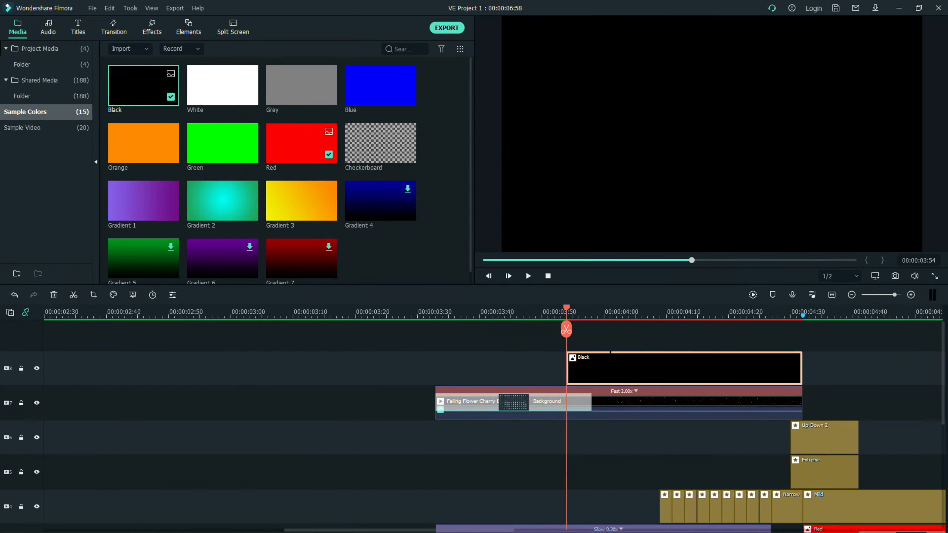
# Cut the Black clip into short slices of about two to three frames each, up to 00:00:04:28.
pyautogui.press('Right')
pyautogui.press('Right')
pyautogui.click(584, 341)
pyautogui.moveTo(583, 340); pyautogui.dragTo(610, 333)
pyautogui.click(592, 332)
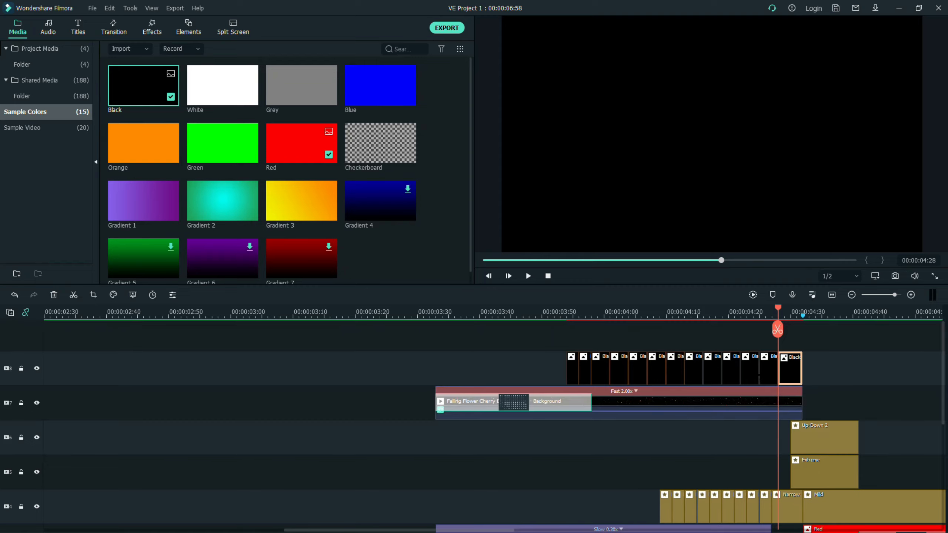
# Delete every other slice of the Black clip, starting with the first, to leave evenly spaced flashes.
pyautogui.keyDown('ctrl'); pyautogui.click(755, 368); pyautogui.keyUp('ctrl')
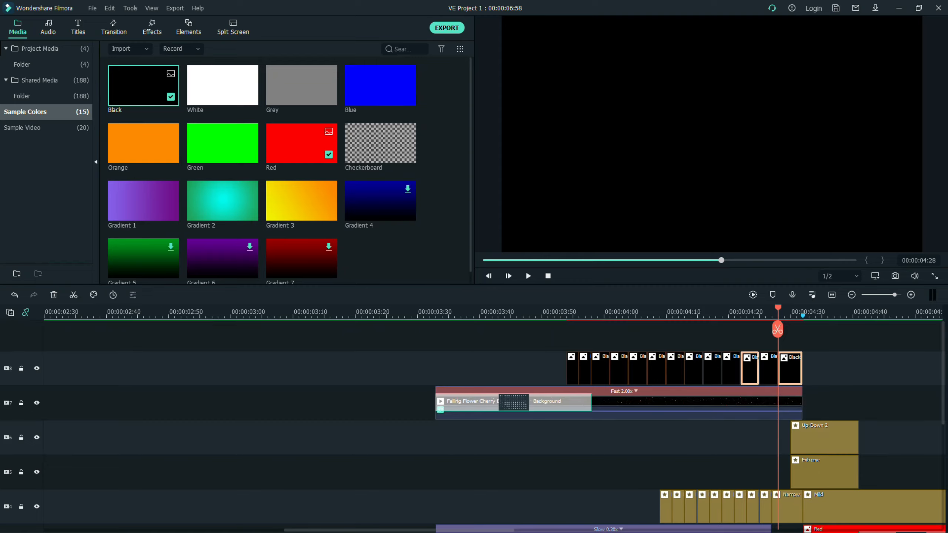
pyautogui.keyDown('ctrl'); pyautogui.click(712, 368); pyautogui.keyUp('ctrl')
pyautogui.keyDown('ctrl'); pyautogui.click(675, 368); pyautogui.keyUp('ctrl')
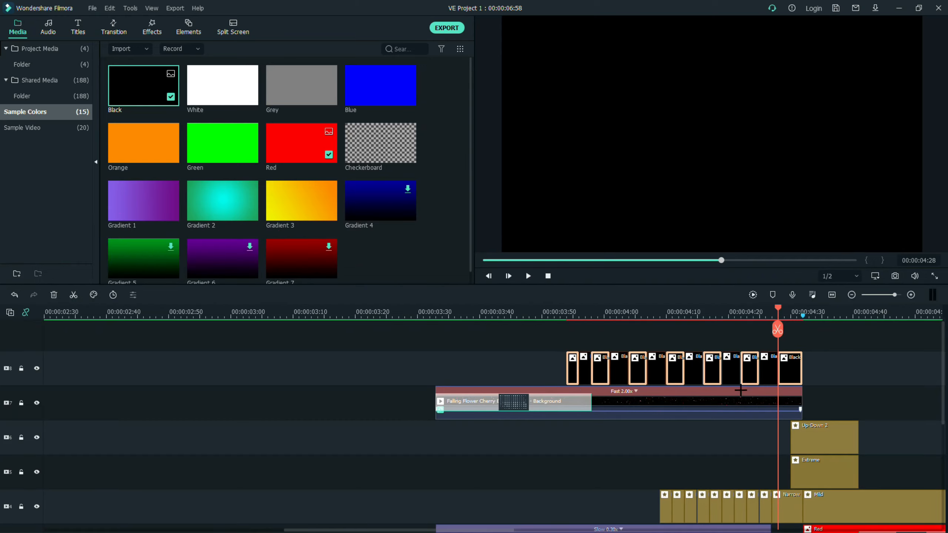
pyautogui.press('Delete')
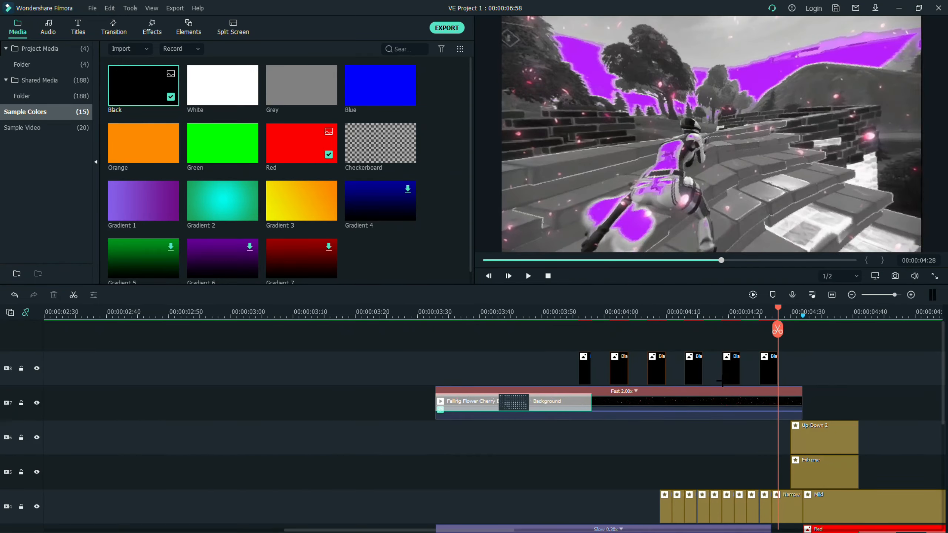
# Play back the black flicker section, then review the edit from an earlier point through the shot.
pyautogui.moveTo(778, 308); pyautogui.dragTo(536, 308)
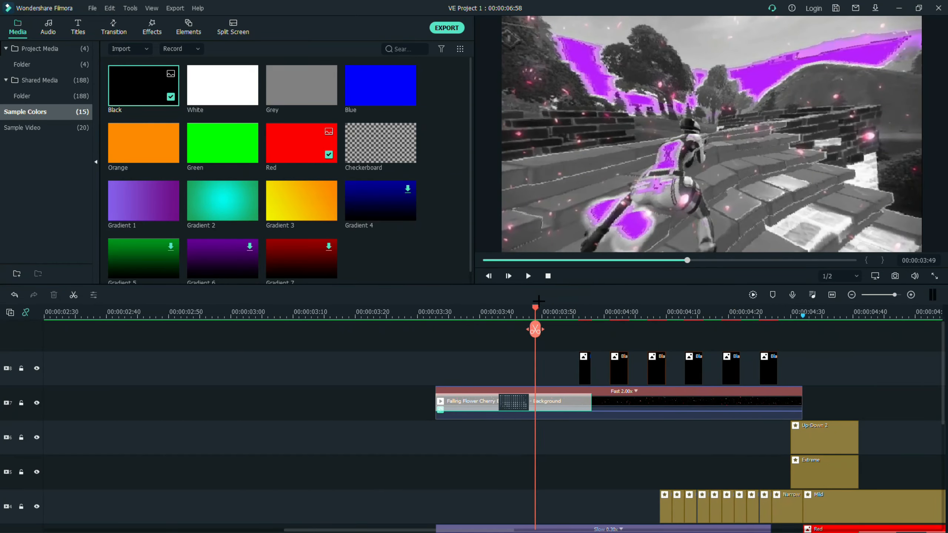
pyautogui.press('space')
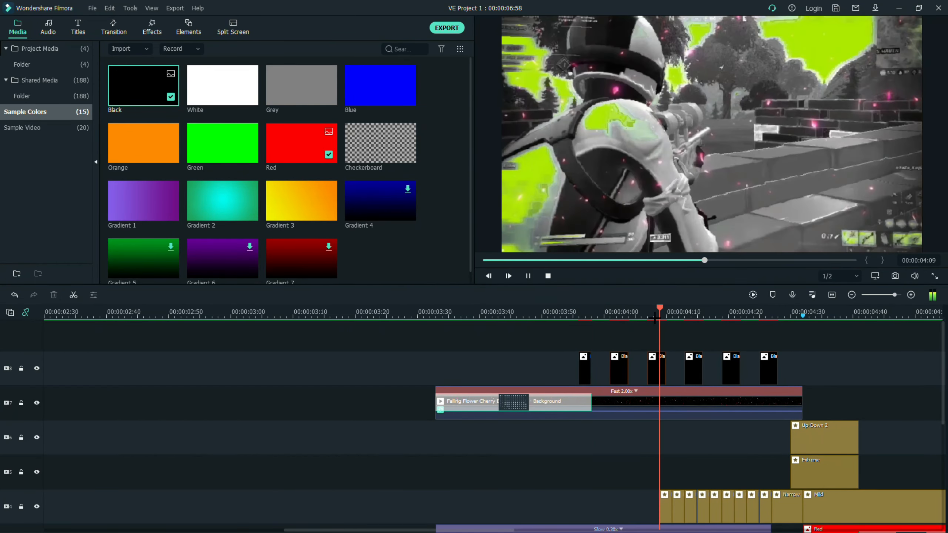
pyautogui.press('space')
pyautogui.moveTo(709, 261); pyautogui.dragTo(511, 257)
pyautogui.press('space')
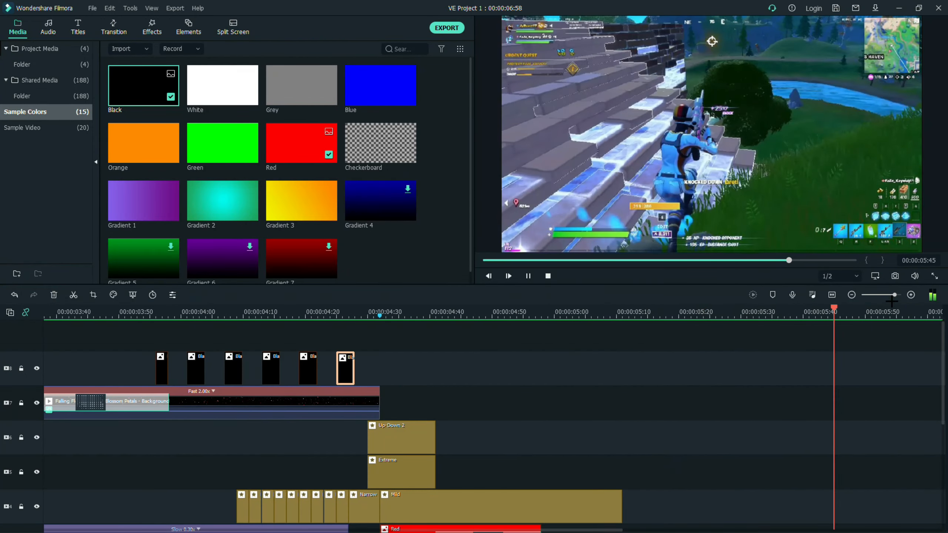
pyautogui.press('space')
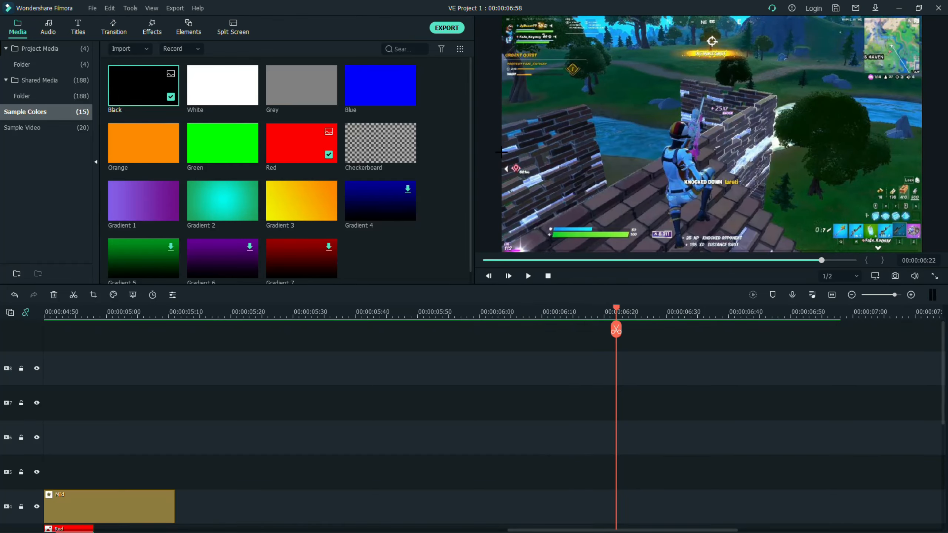